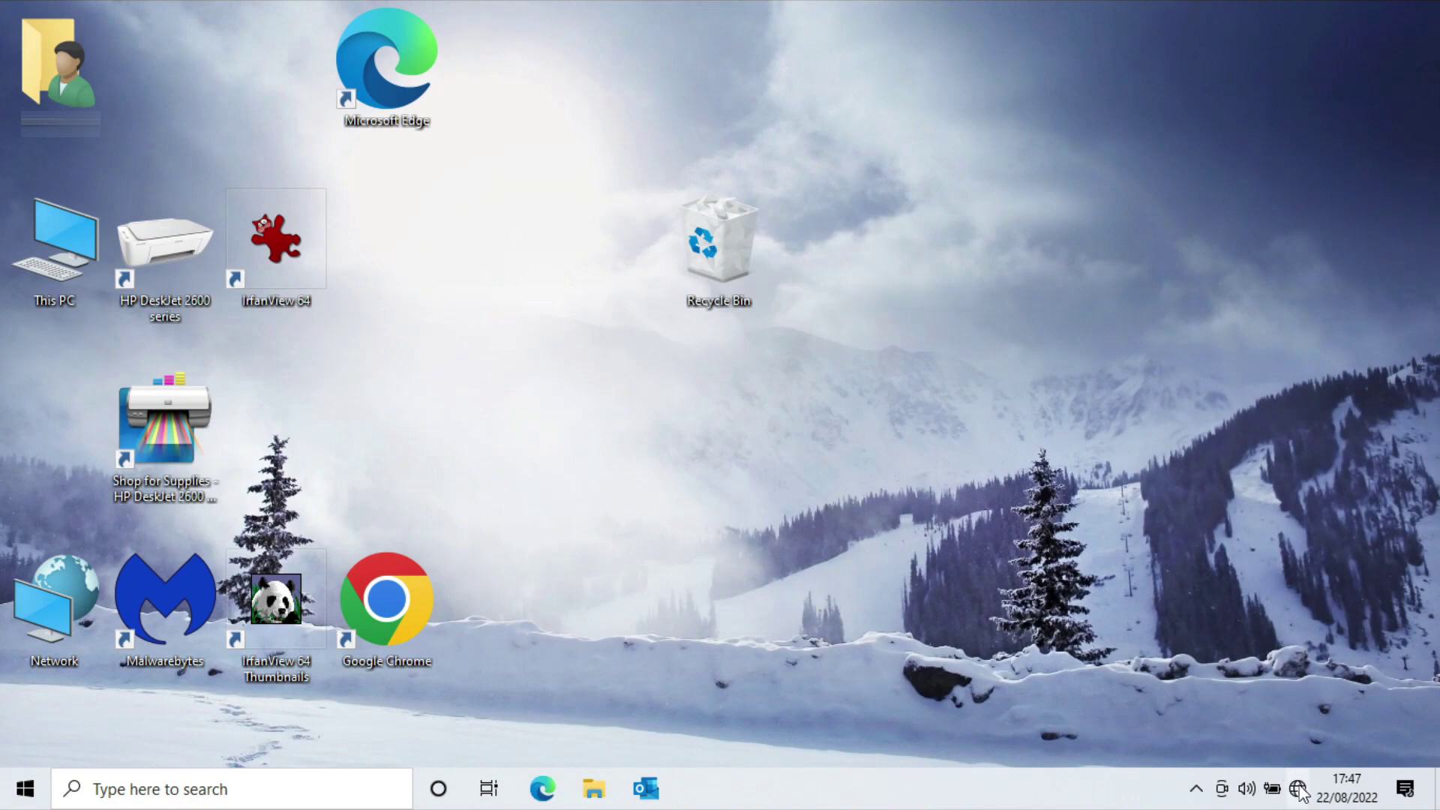
# Step: Check the hidden tray icons, then open Settings > Apps and scroll toward AnyDesk
pyautogui.click(1194, 790)
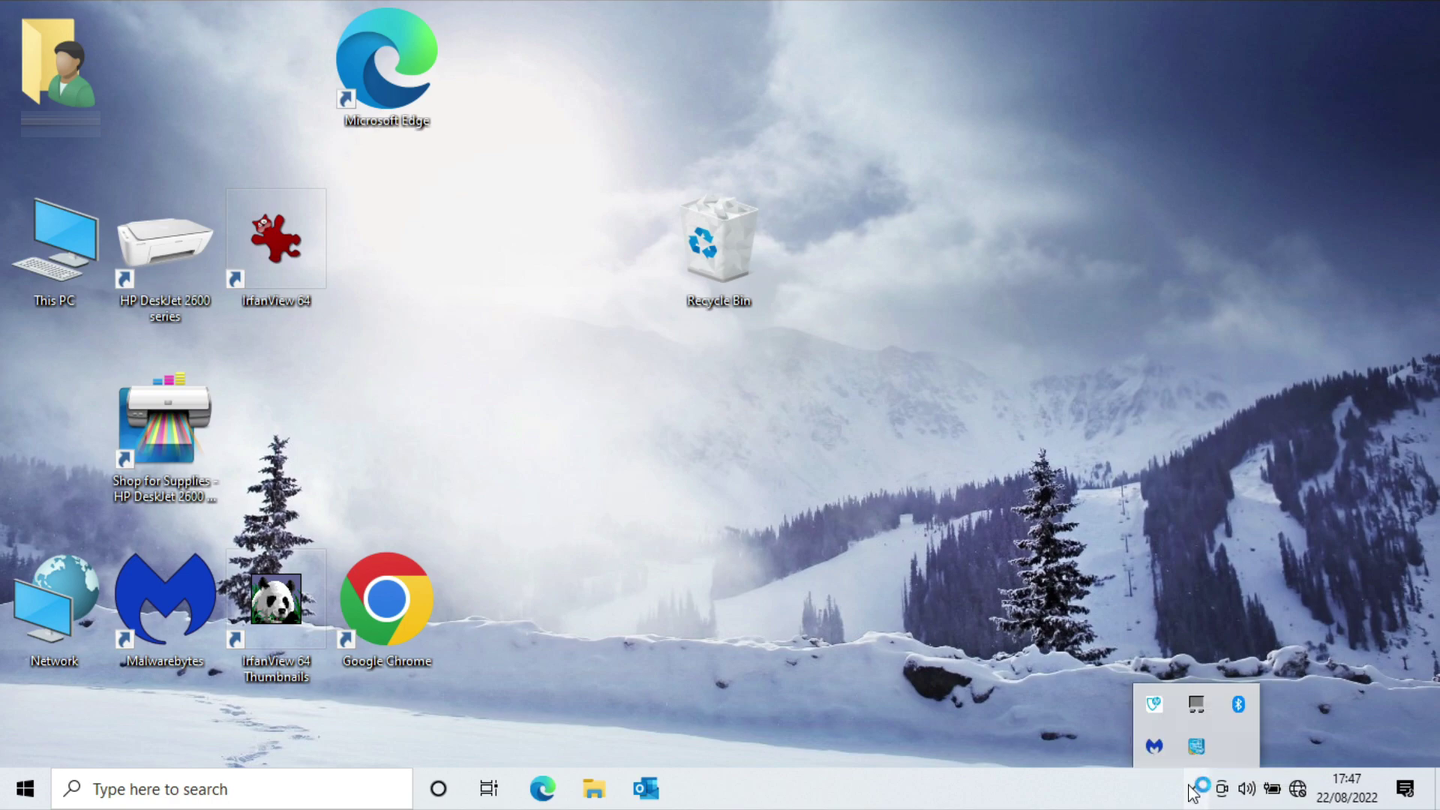
pyautogui.click(1195, 791)
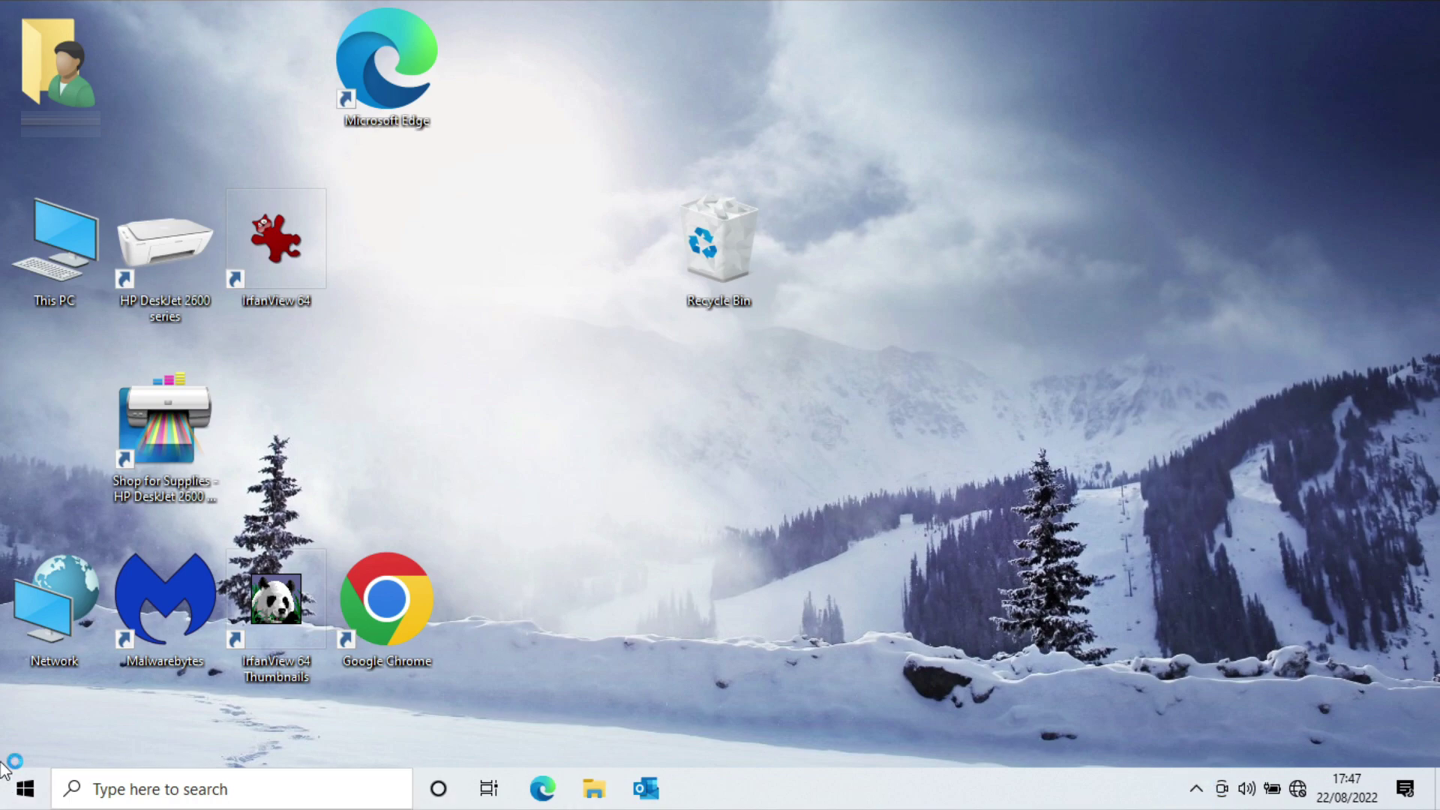
pyautogui.click(21, 801)
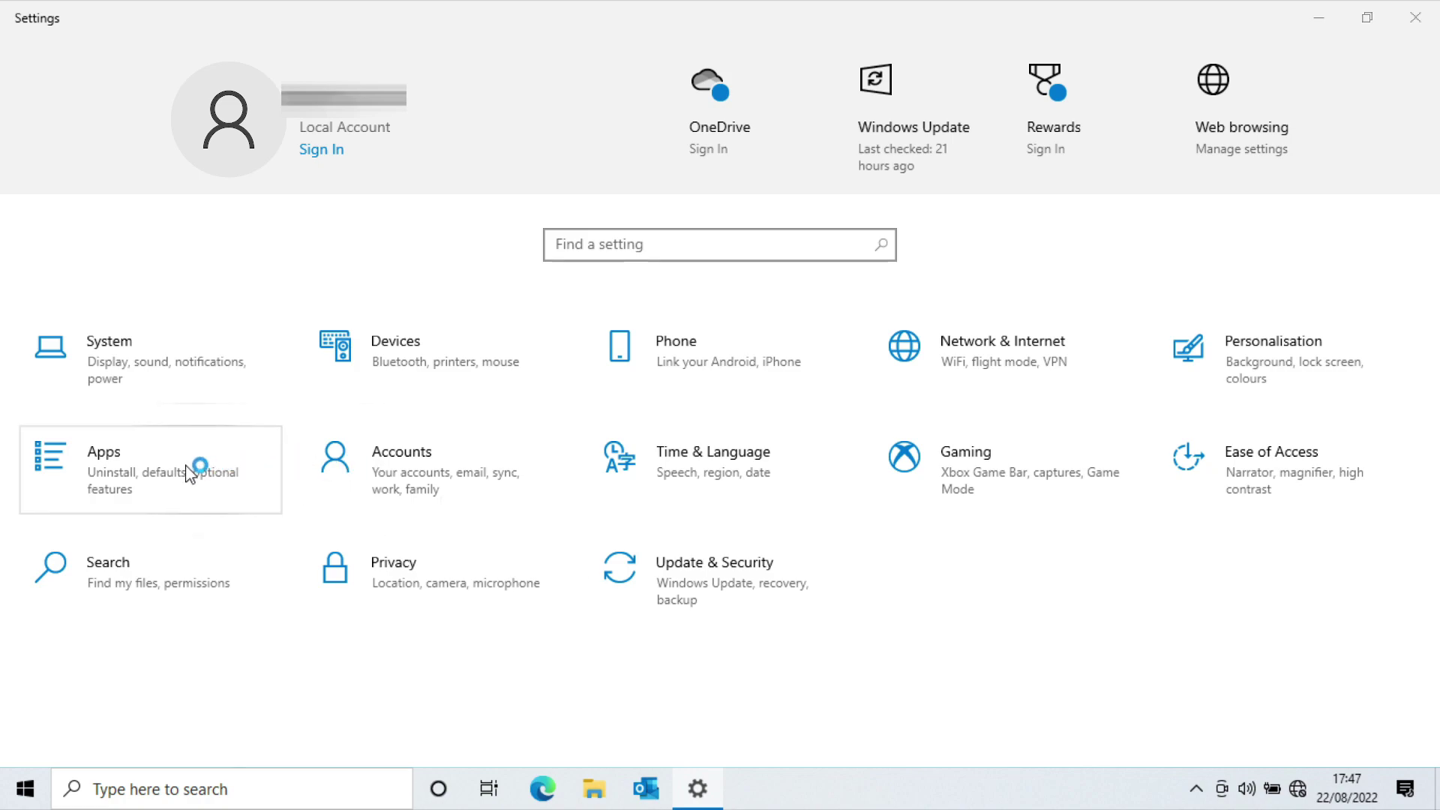
pyautogui.click(190, 475)
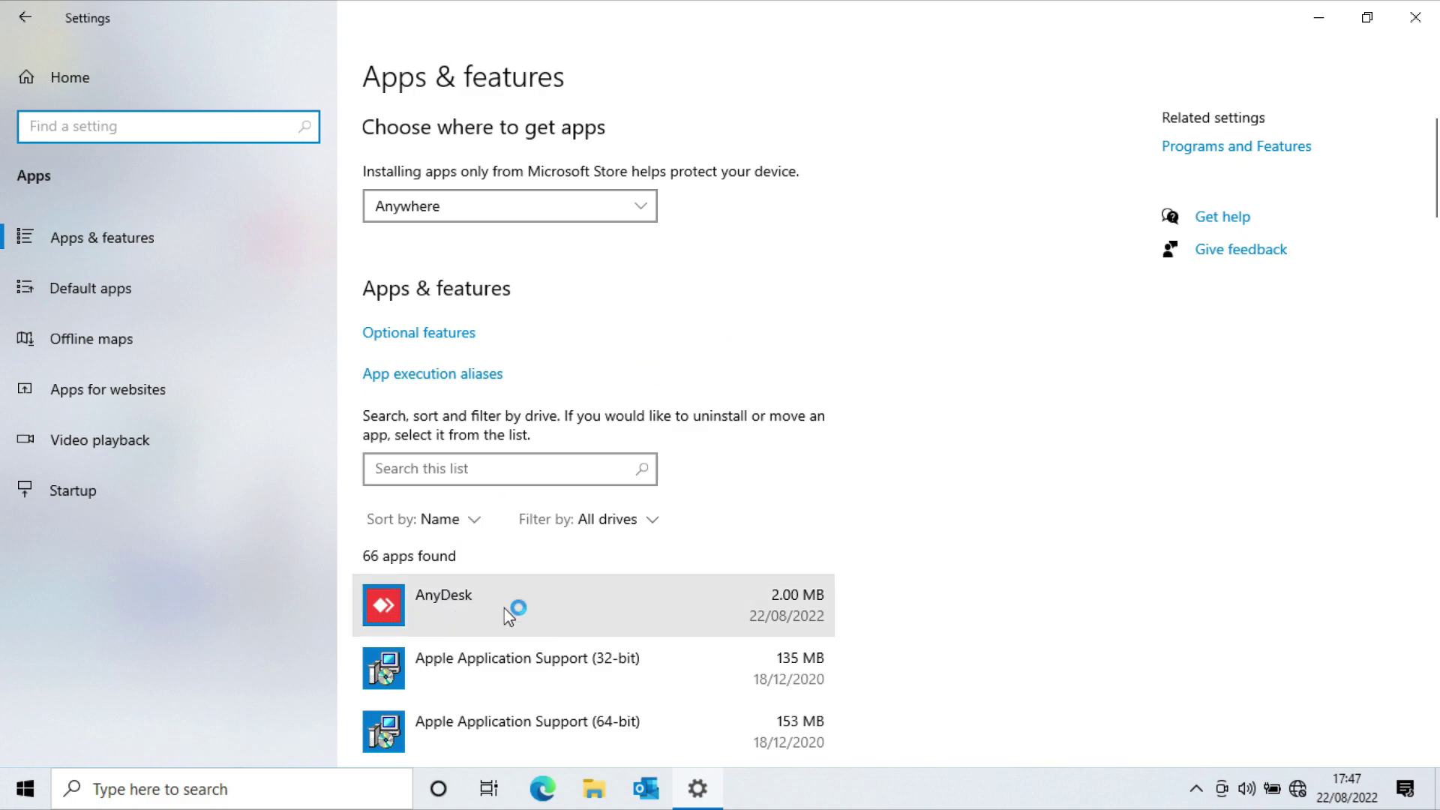
pyautogui.scroll(-2, 559, 602)
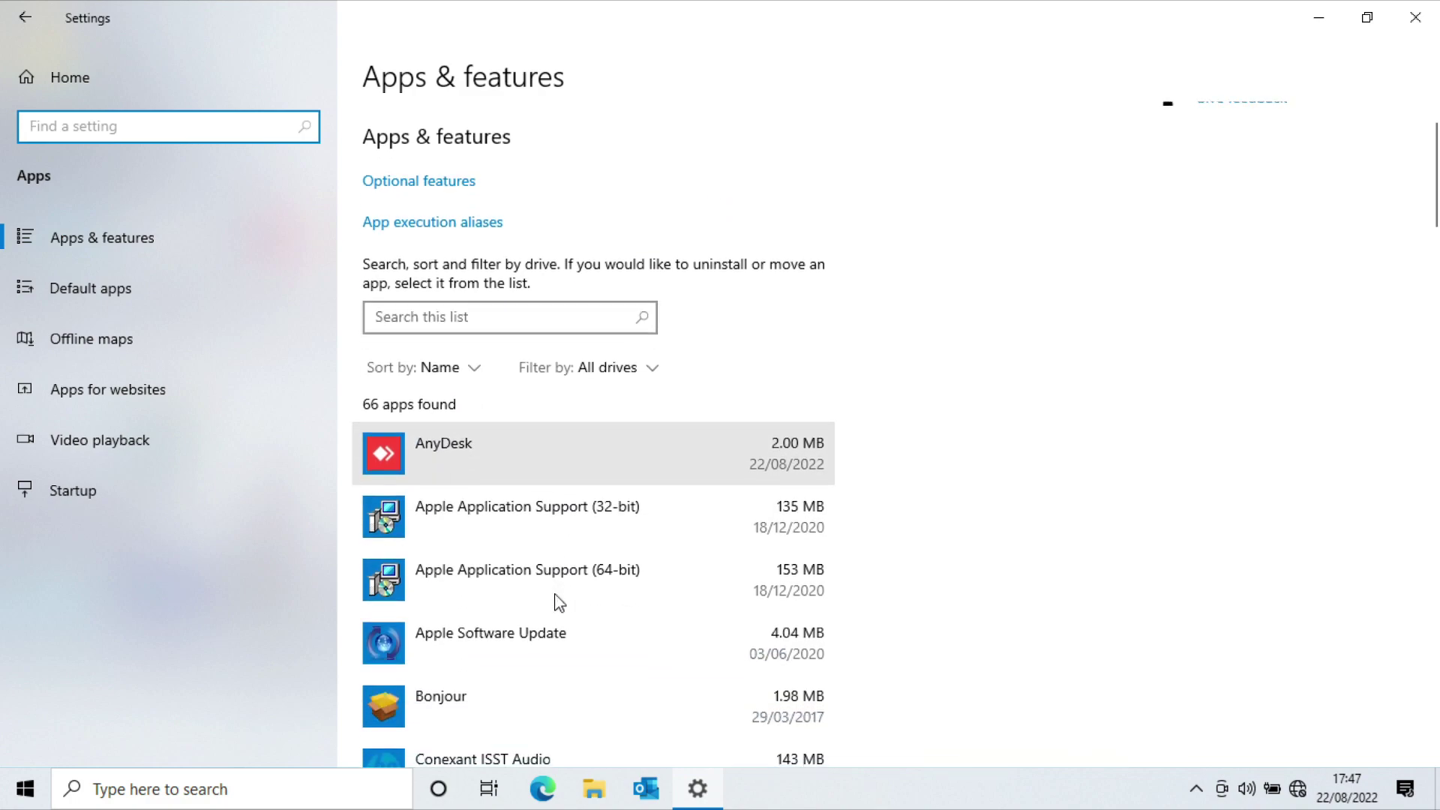
# Step: Uninstall AnyDesk, approving the UAC prompt and also removing its configuration files
pyautogui.click(518, 459)
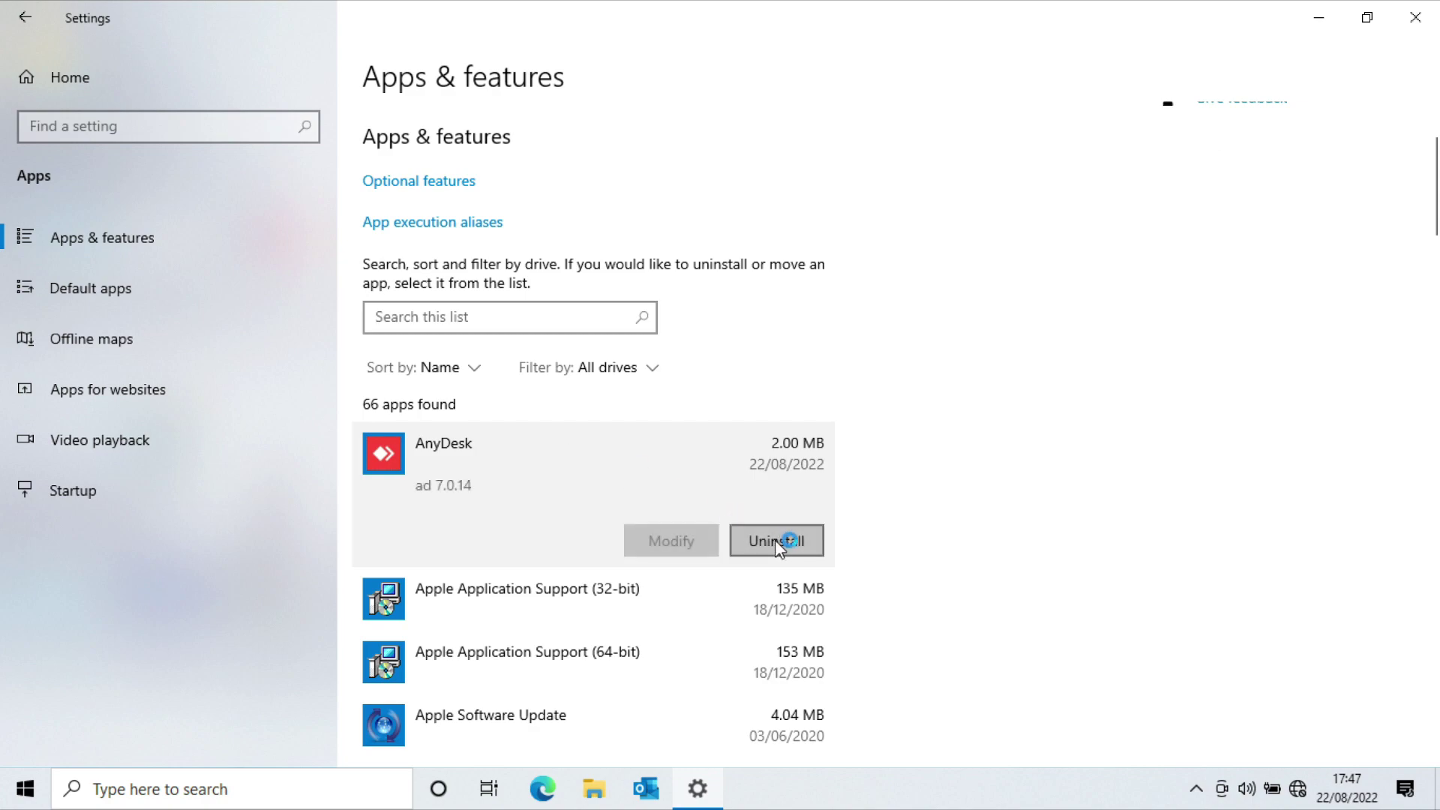
pyautogui.click(799, 541)
pyautogui.click(877, 494)
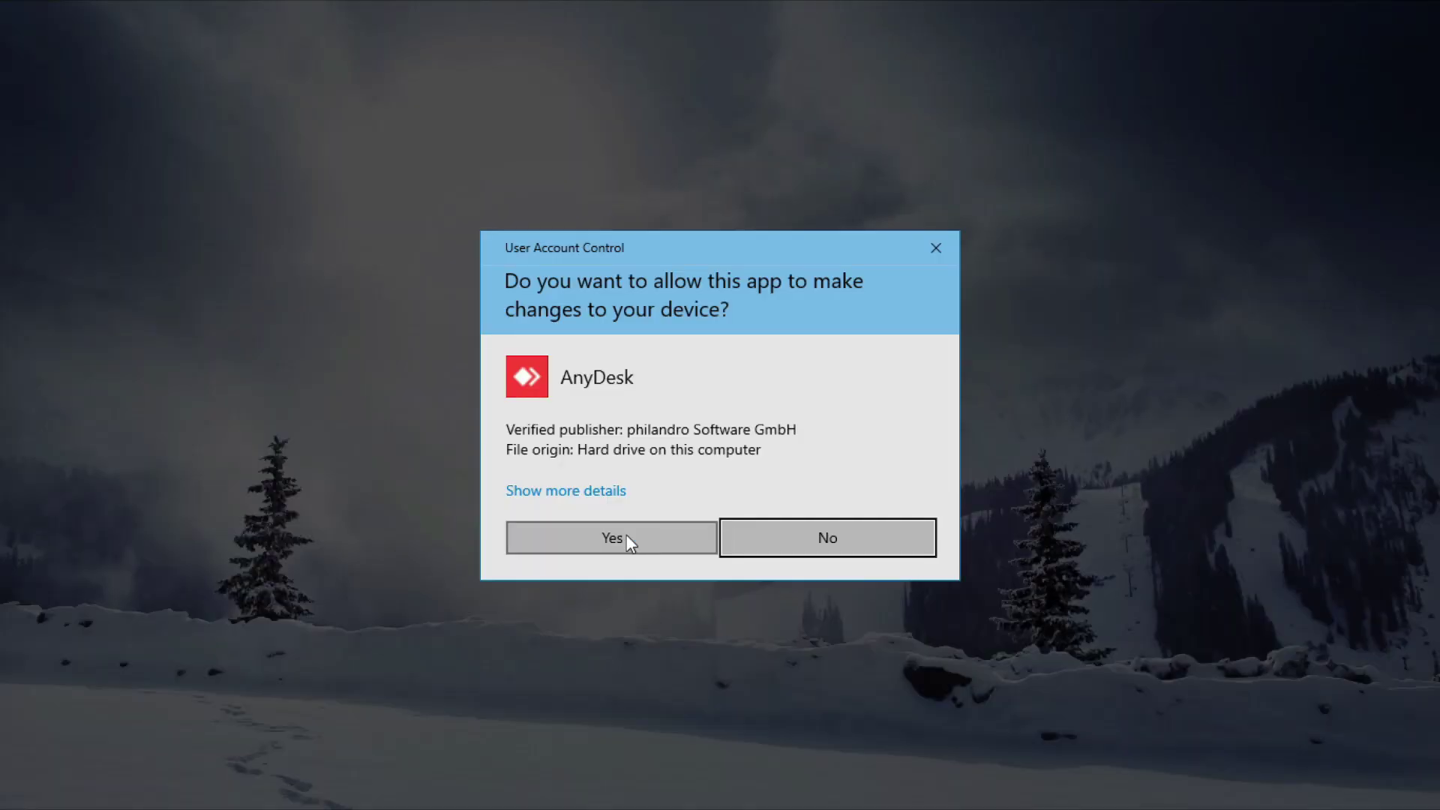
pyautogui.click(628, 539)
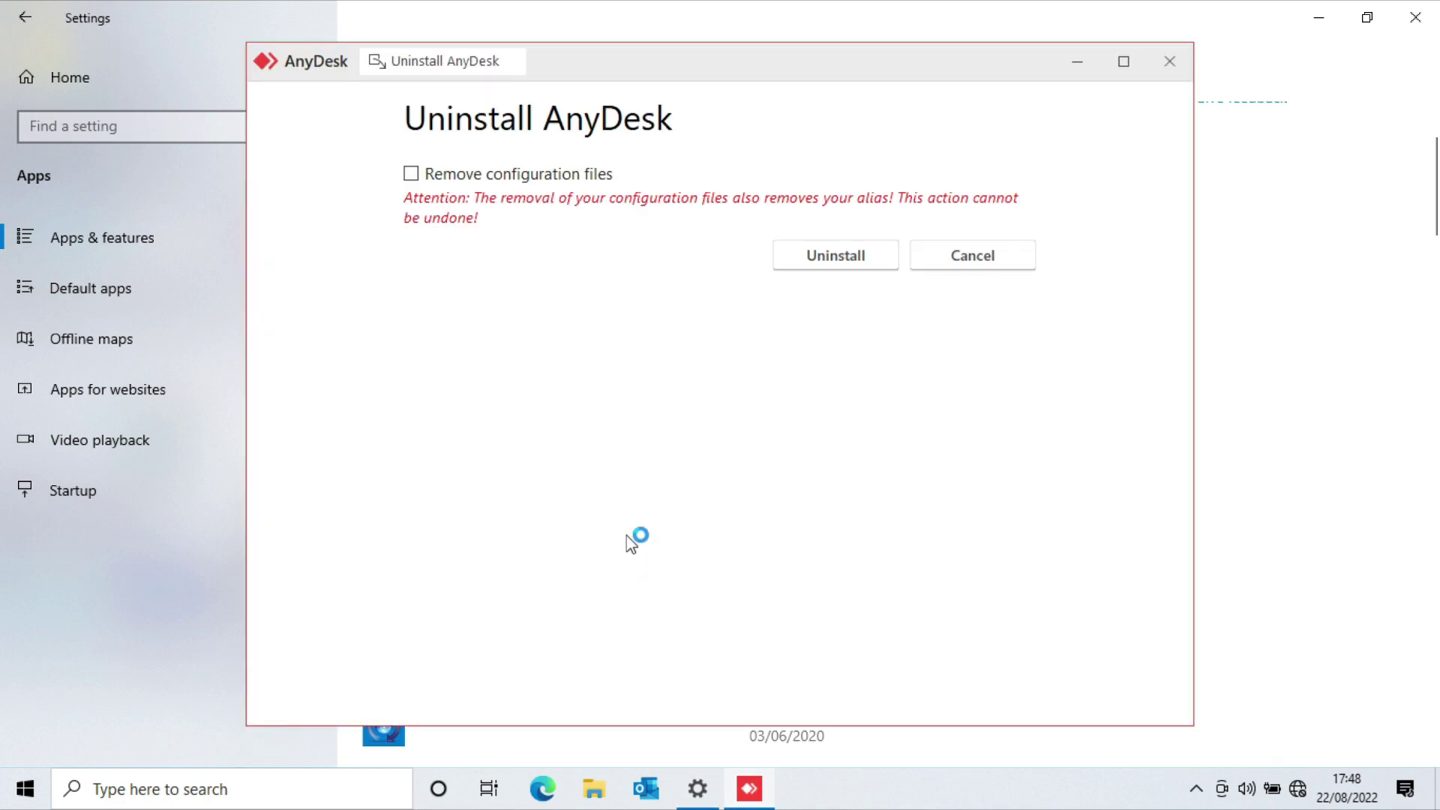
pyautogui.click(411, 173)
pyautogui.click(841, 255)
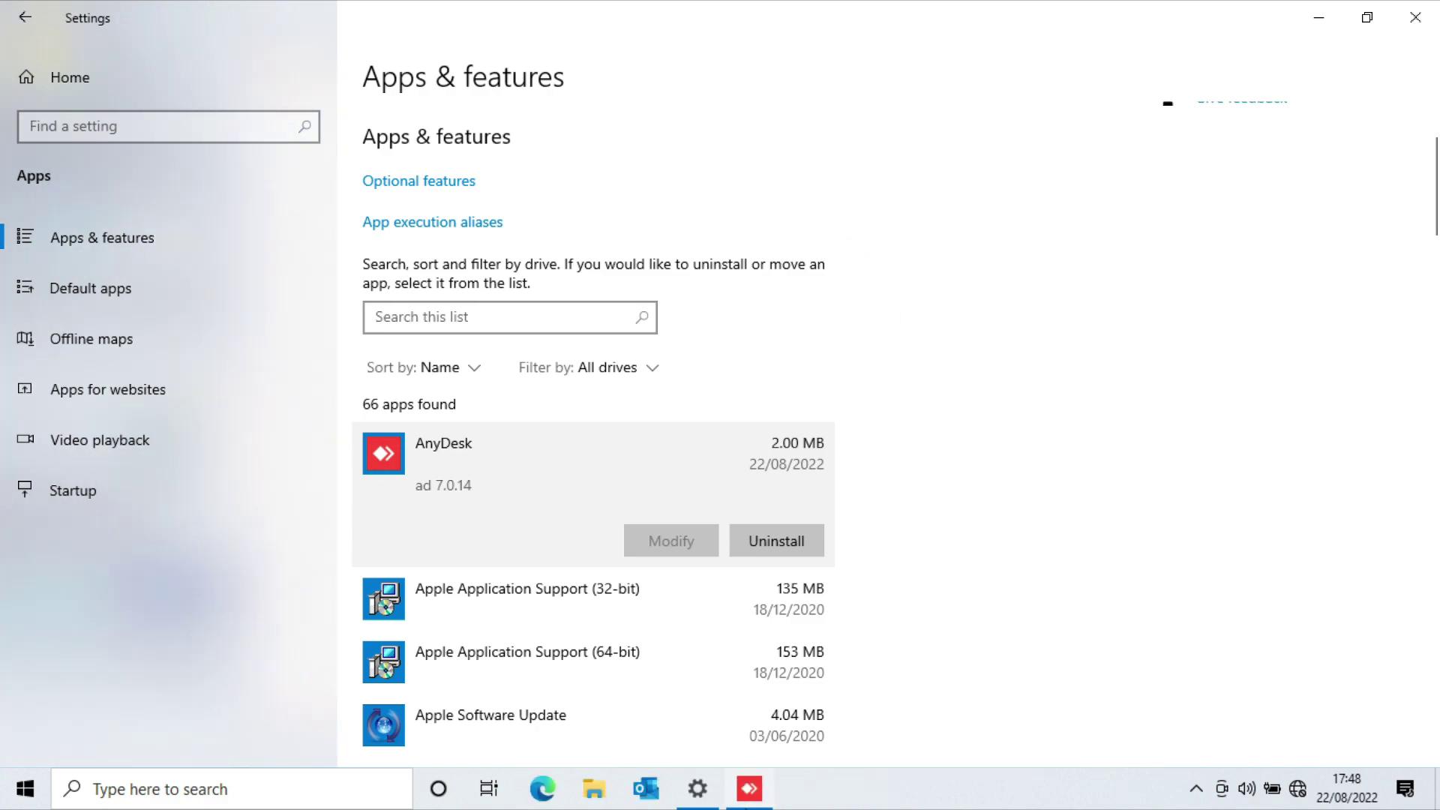
pyautogui.click(748, 801)
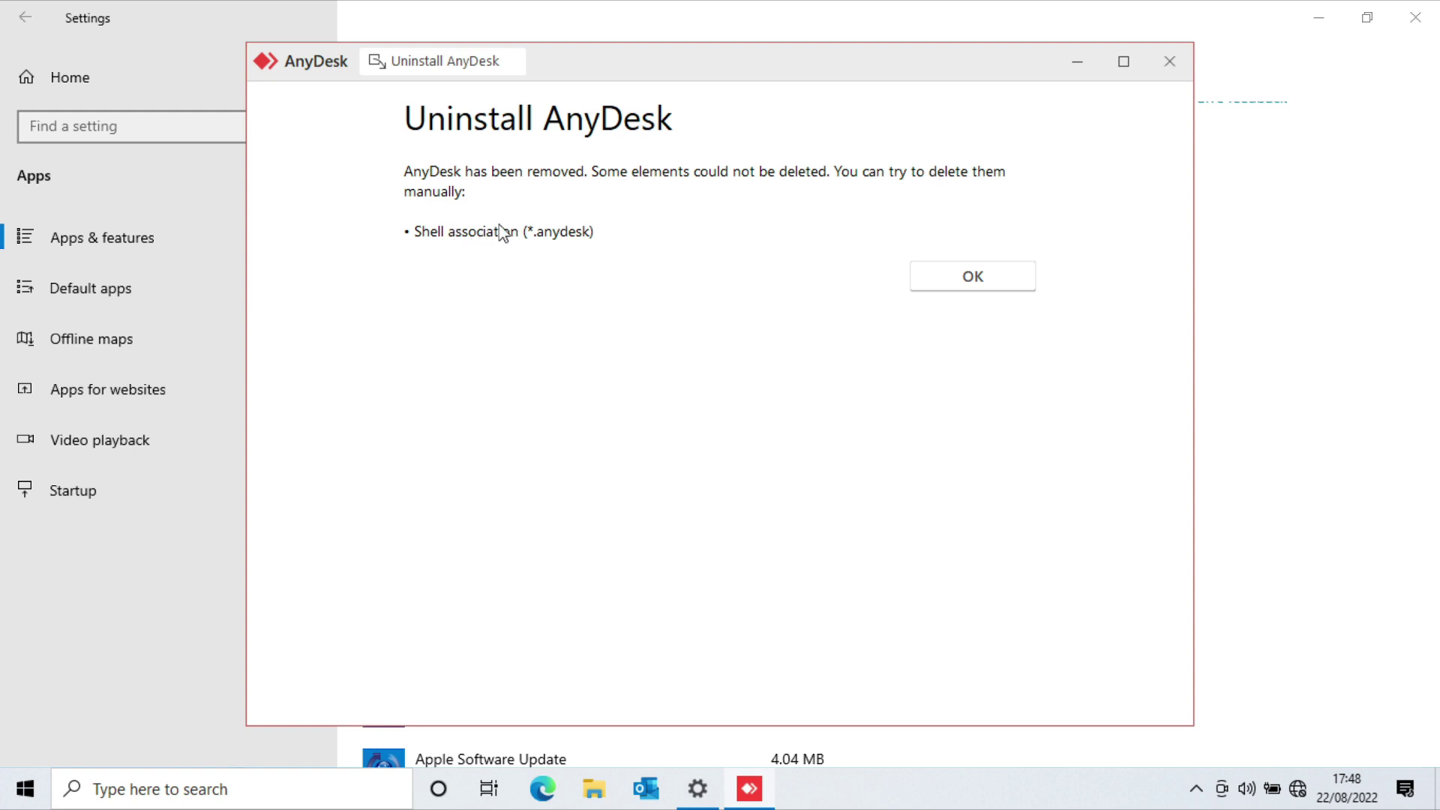
# Step: Dismiss the AnyDesk removal message and scroll down the apps list toward Lock My PC
pyautogui.click(987, 283)
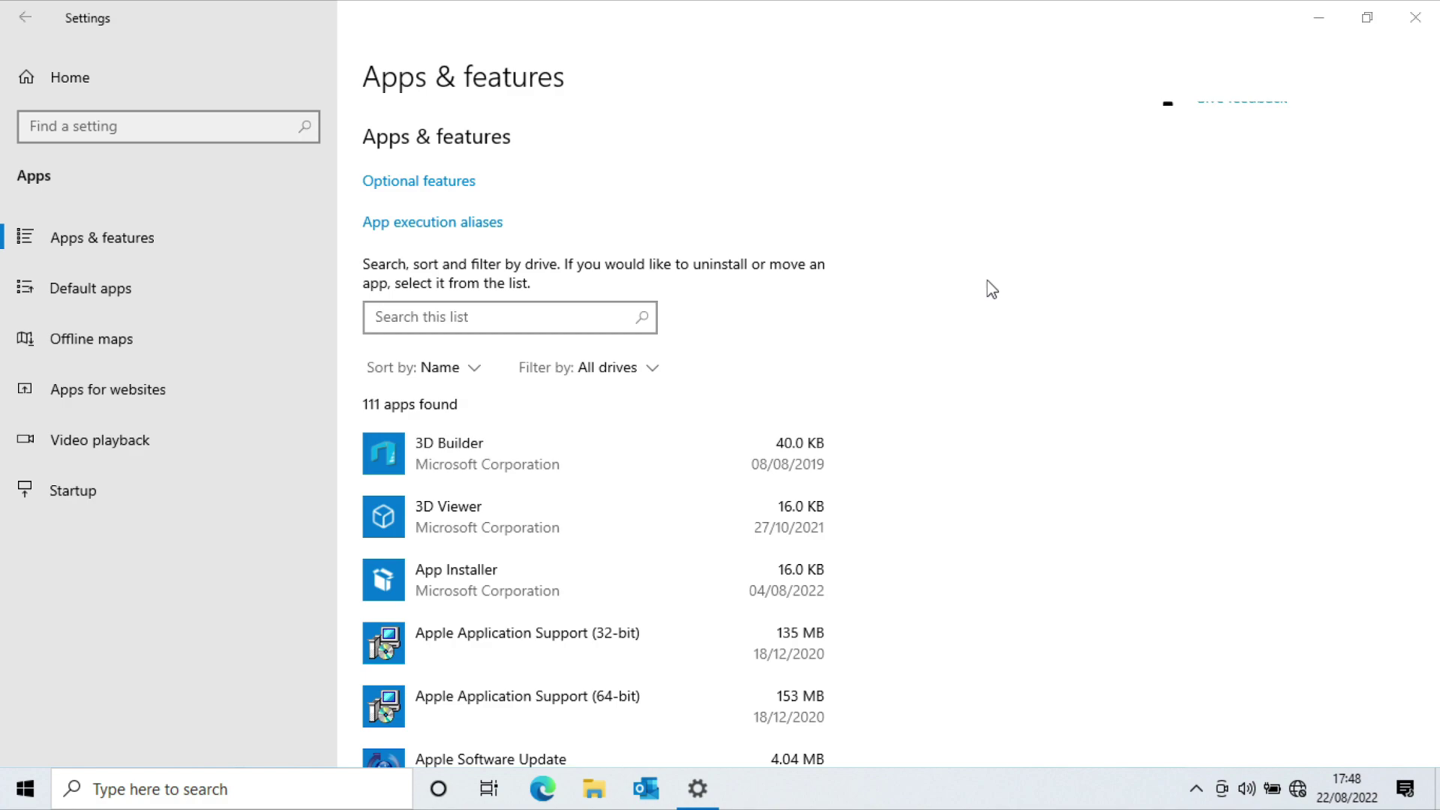
pyautogui.scroll(-5, 987, 281)
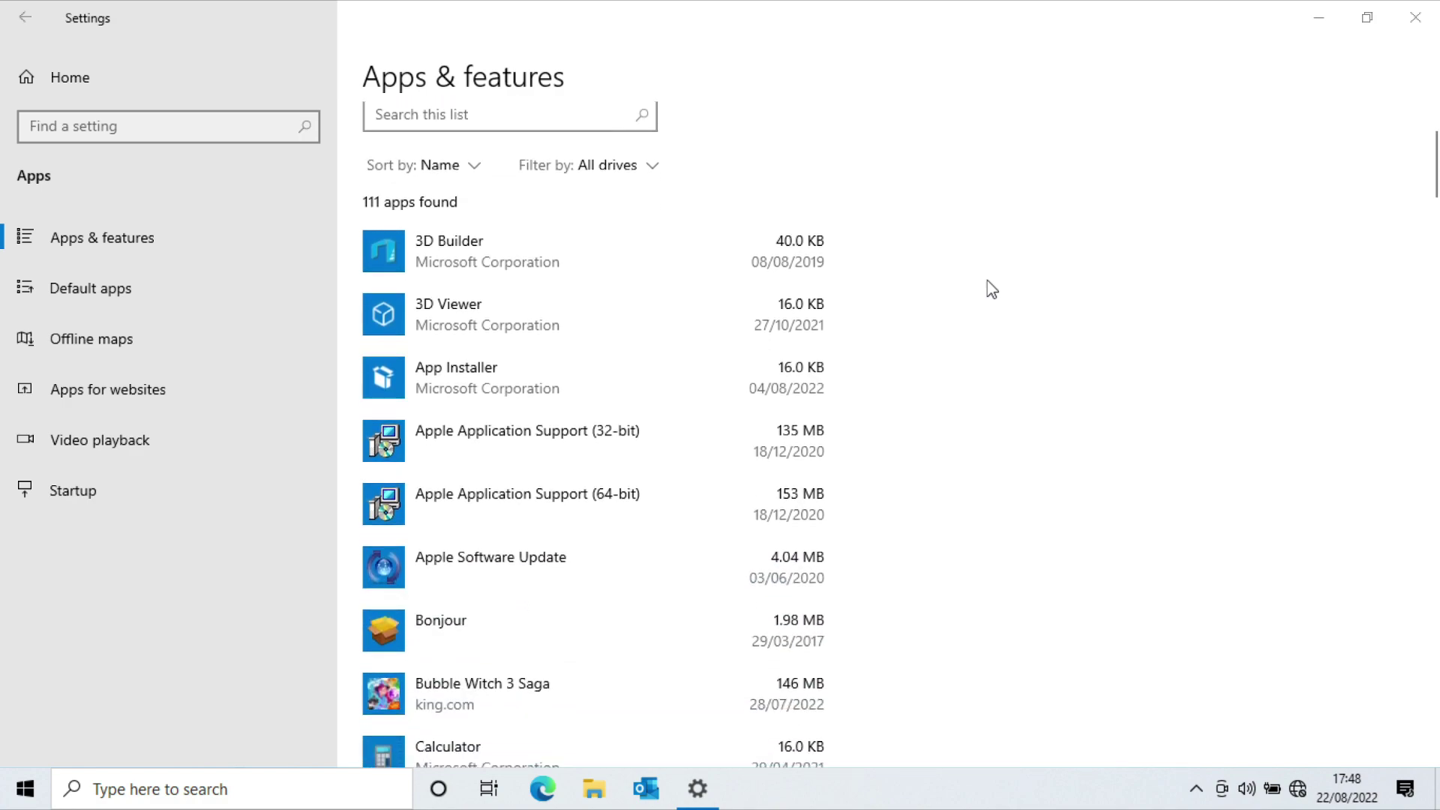
pyautogui.scroll(-4, 986, 281)
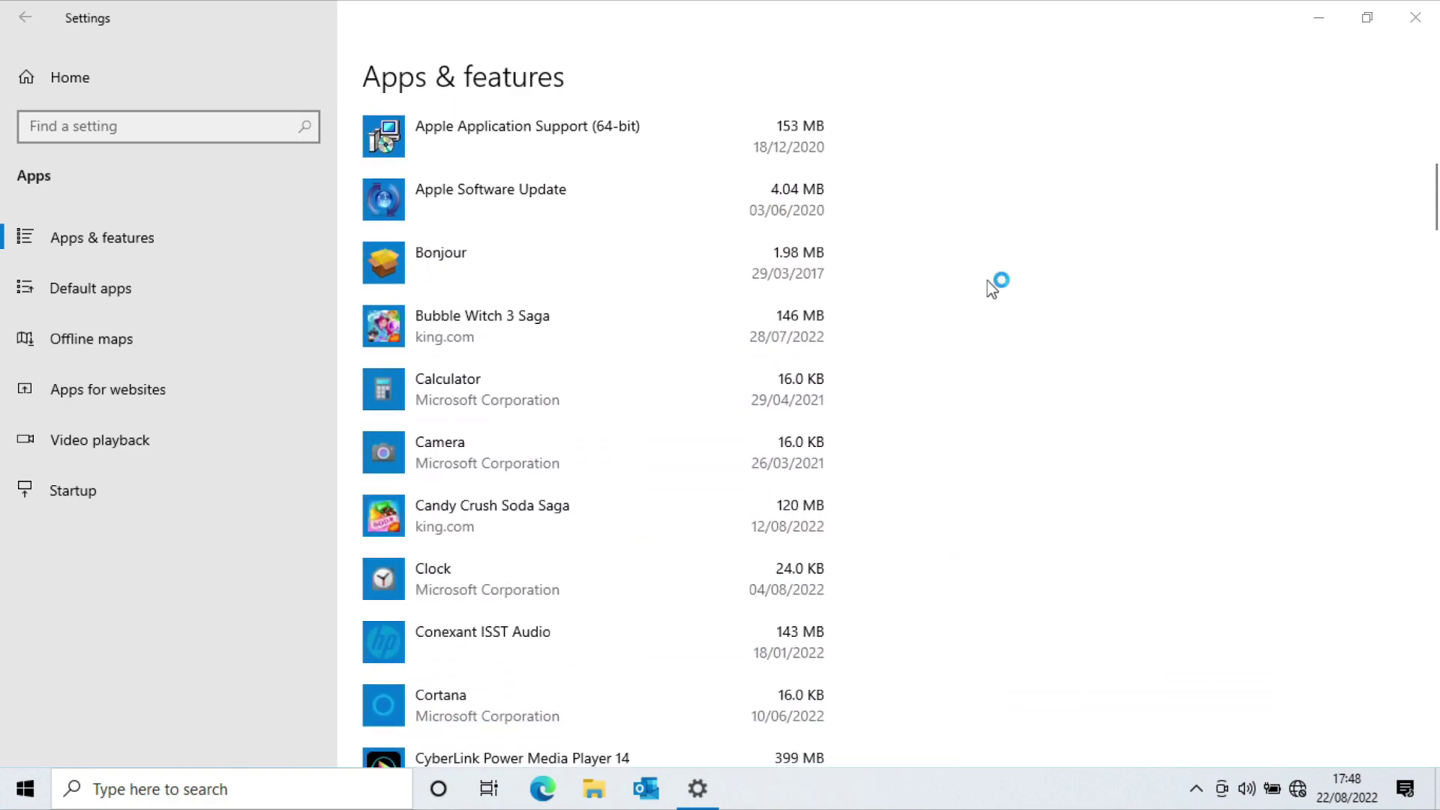
pyautogui.scroll(-2, 987, 280)
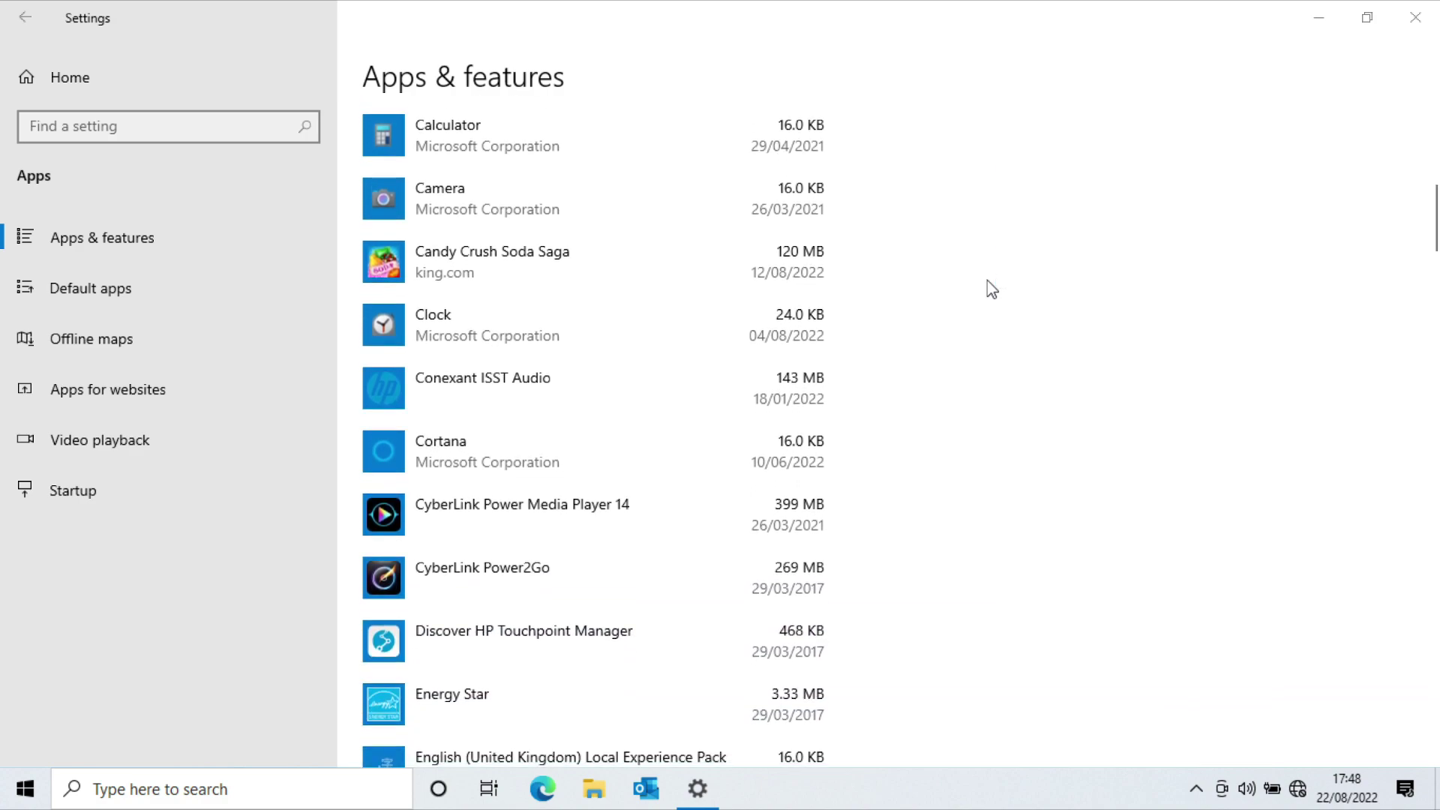
pyautogui.scroll(-9, 986, 279)
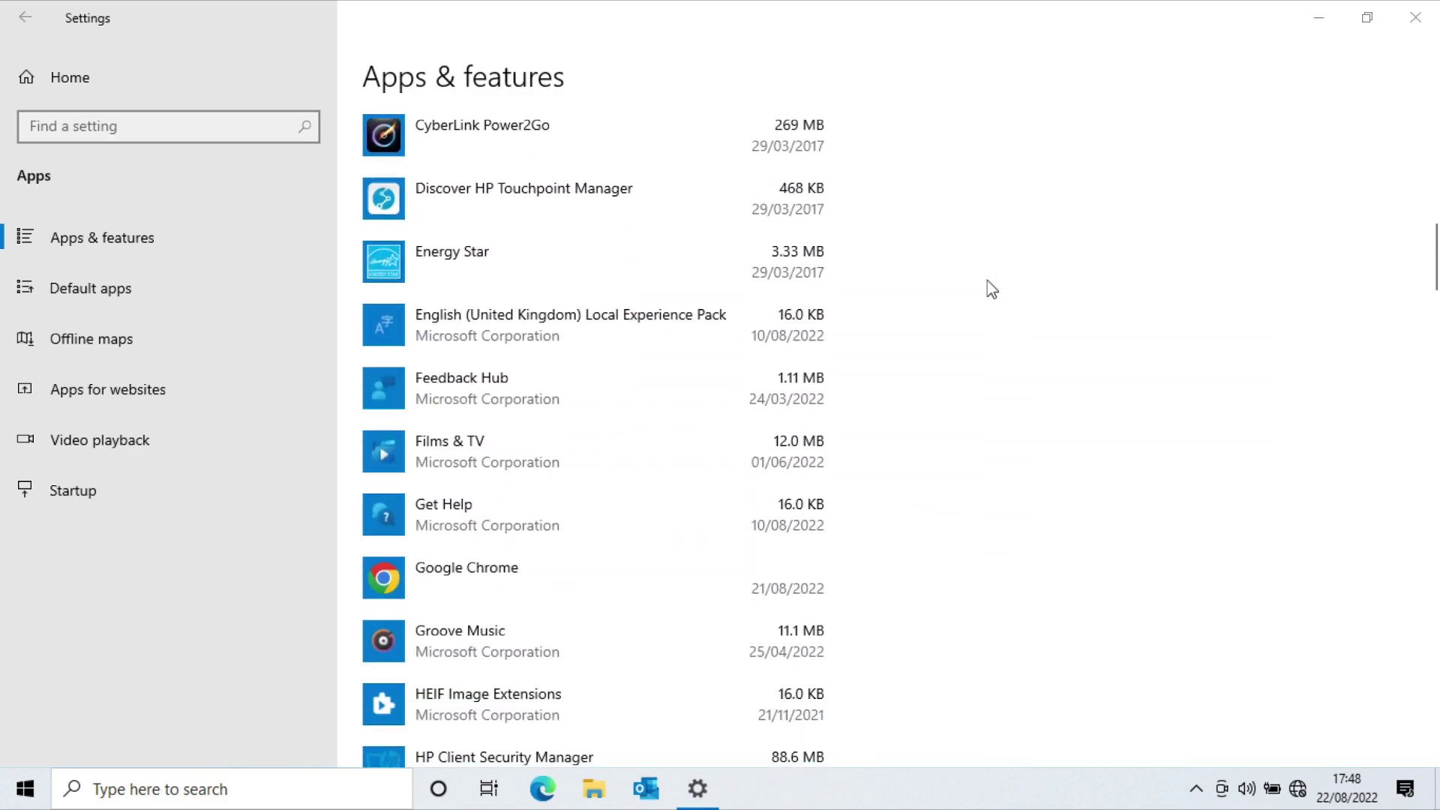
pyautogui.scroll(-7, 988, 280)
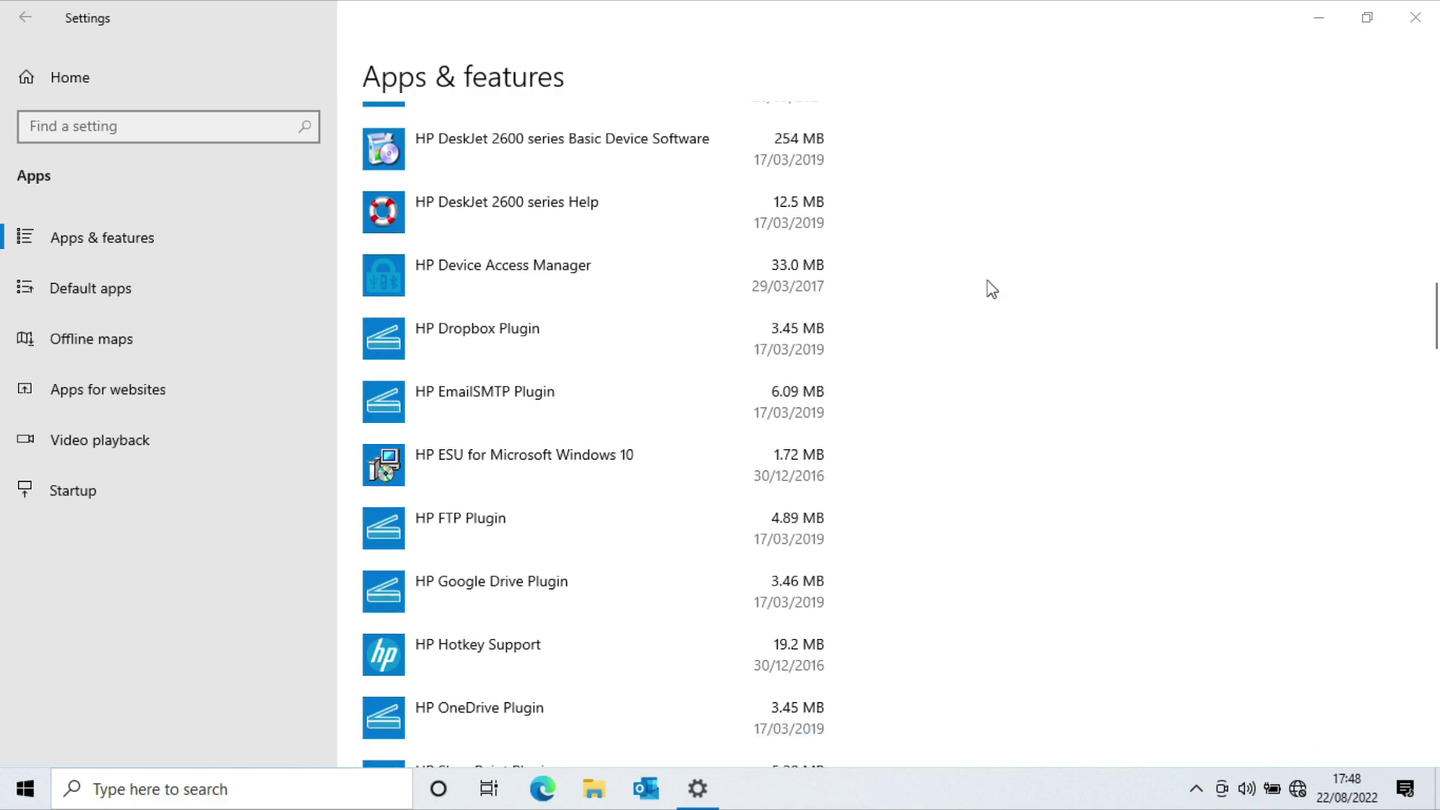
pyautogui.scroll(-10, 987, 281)
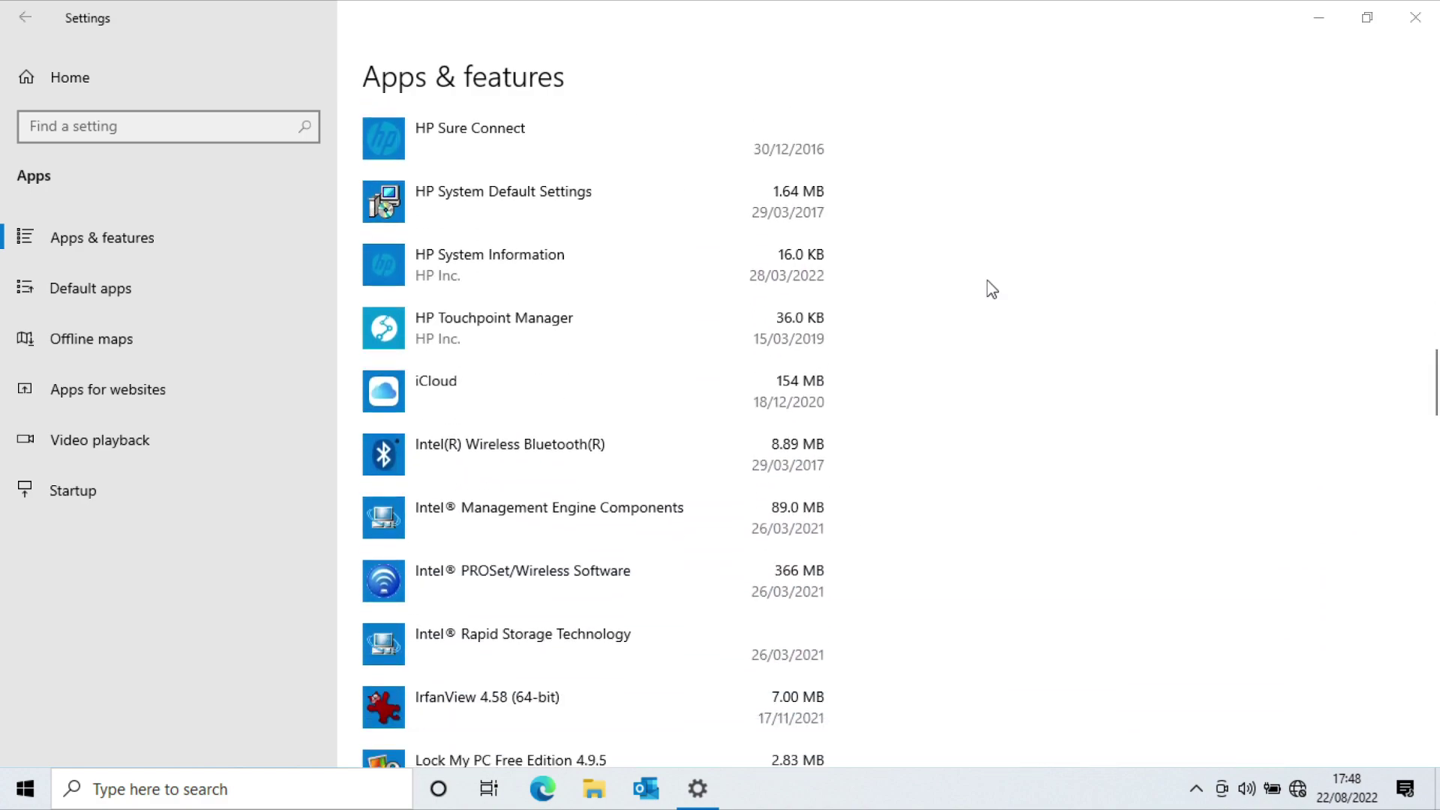
pyautogui.scroll(-2, 988, 285)
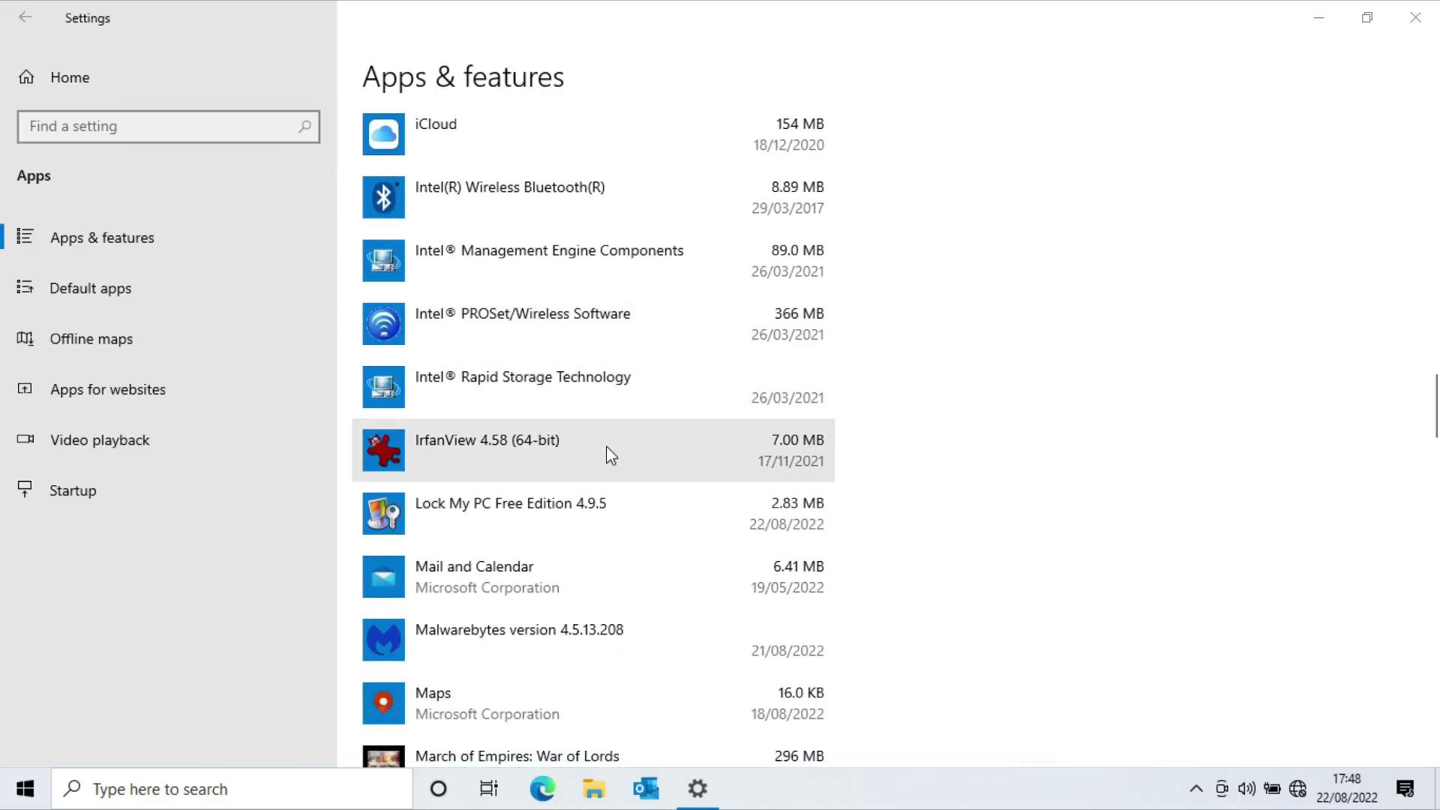
# Step: Try uninstalling Lock My PC Free Edition 4.9.5 with a guessed admin password; cancel when rejected
pyautogui.click(541, 522)
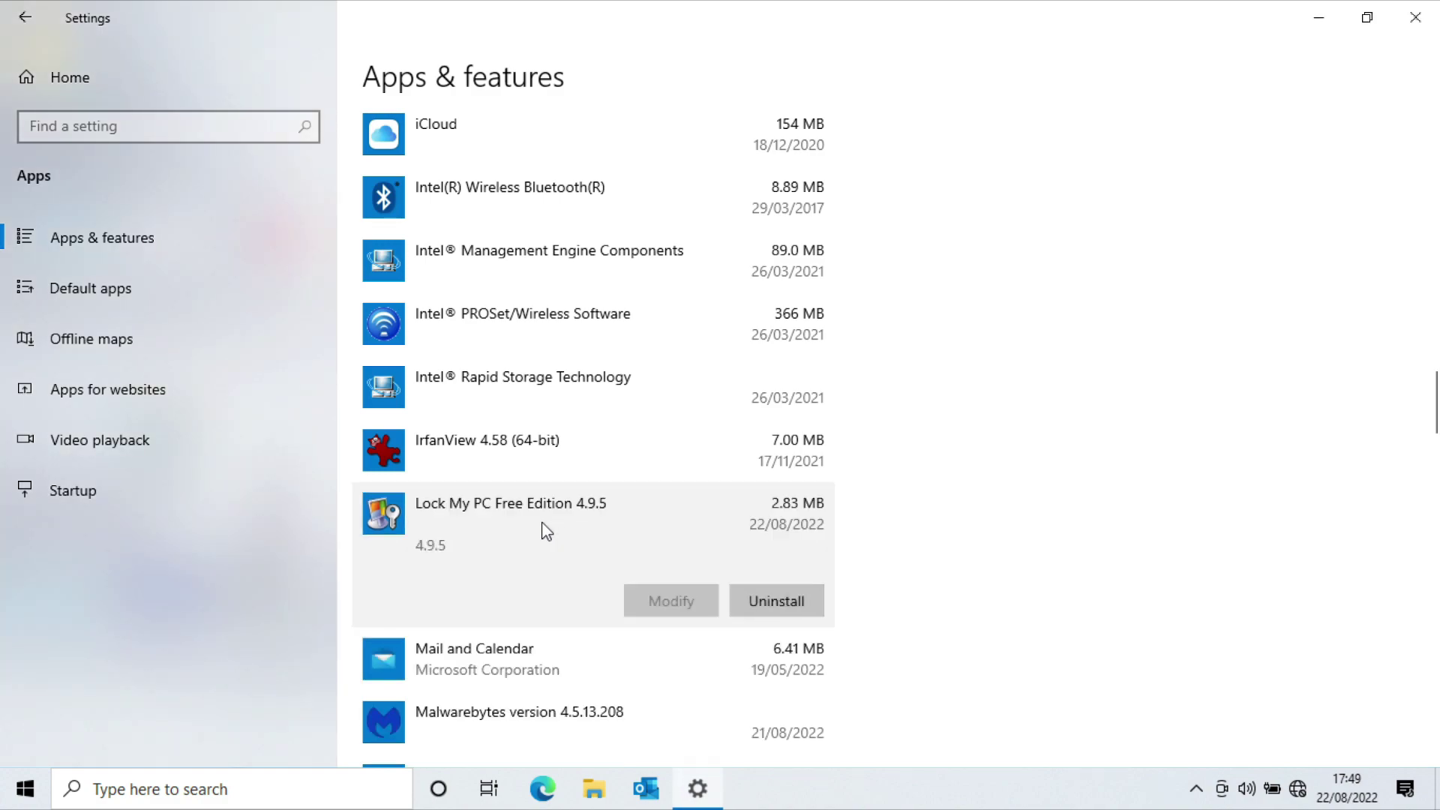
pyautogui.click(789, 605)
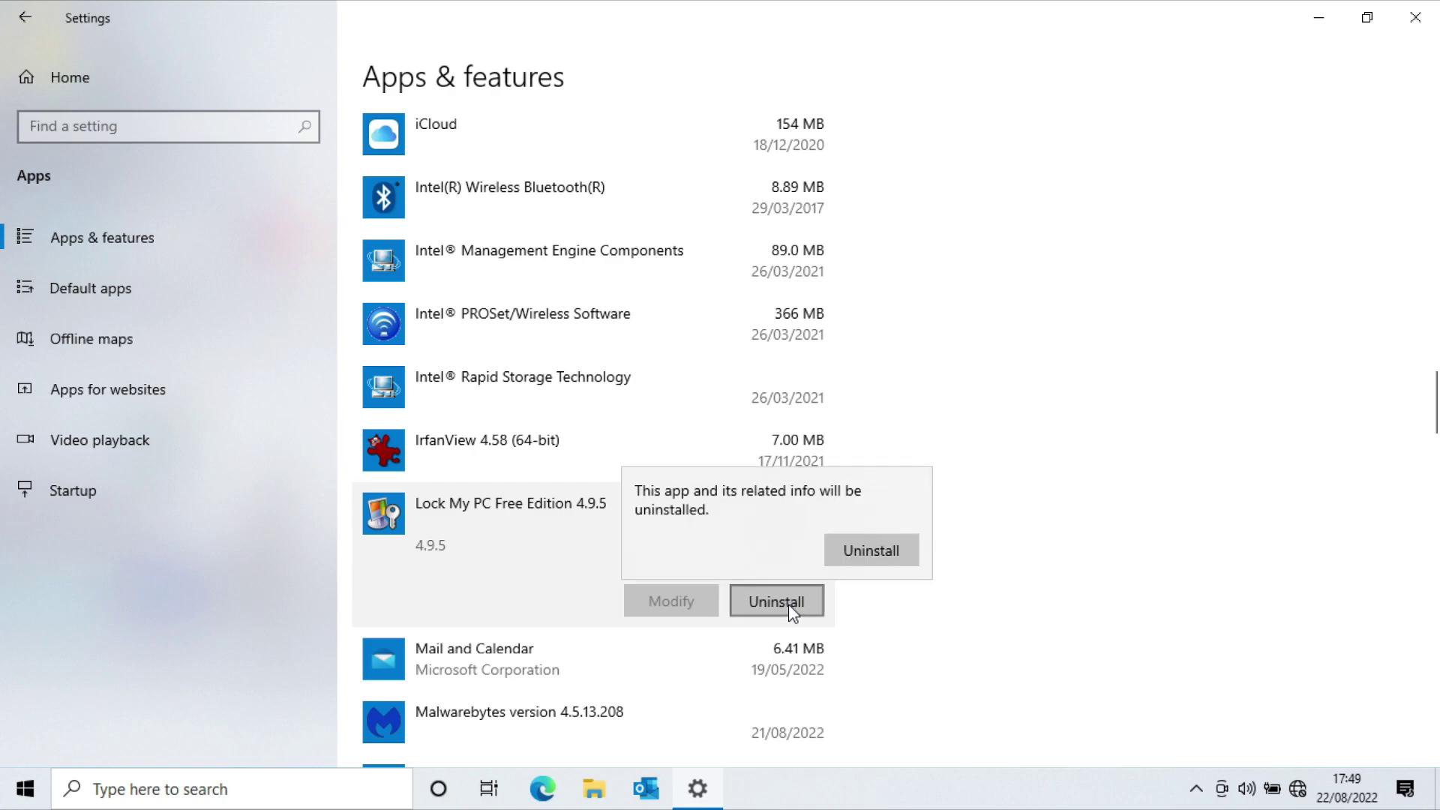
pyautogui.click(888, 550)
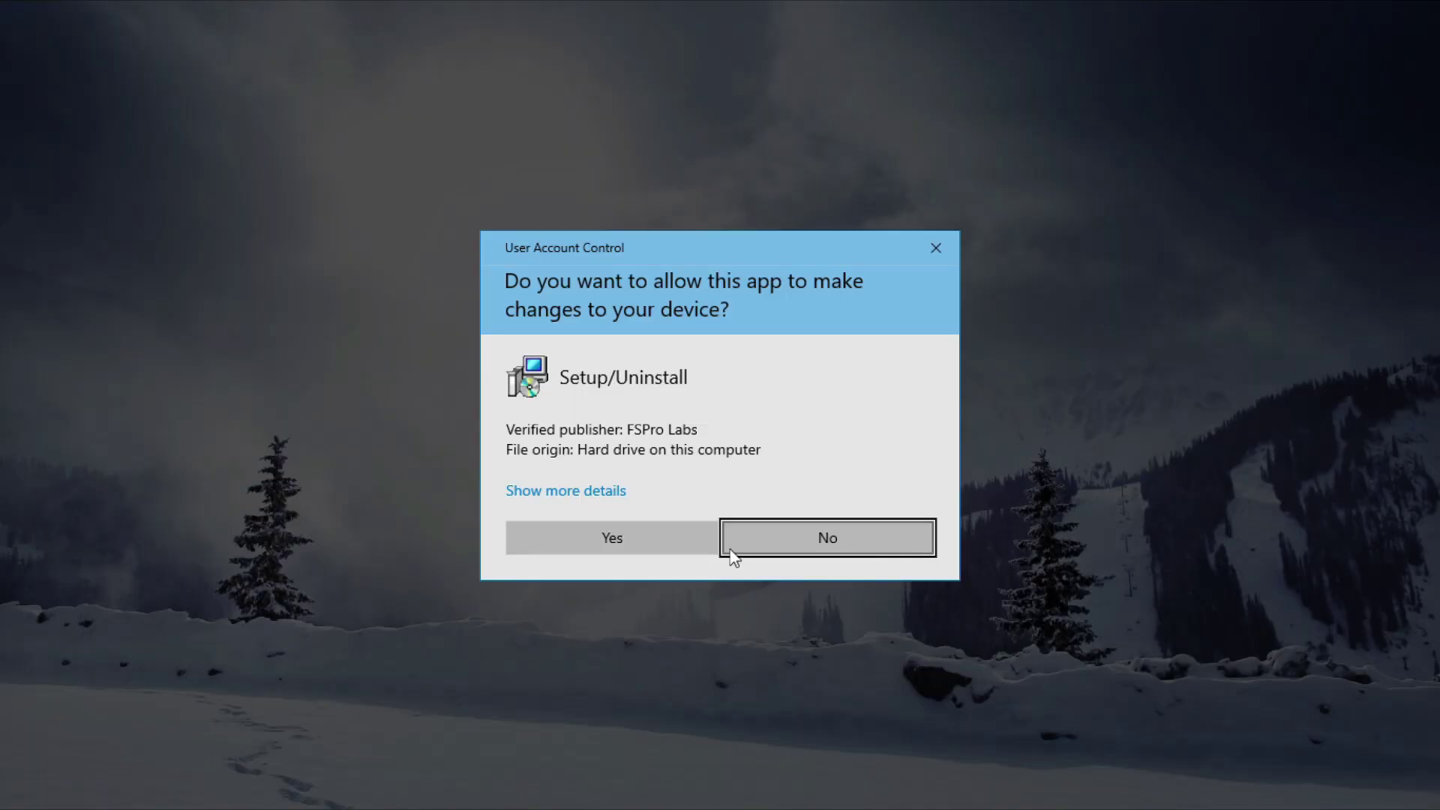
pyautogui.click(616, 549)
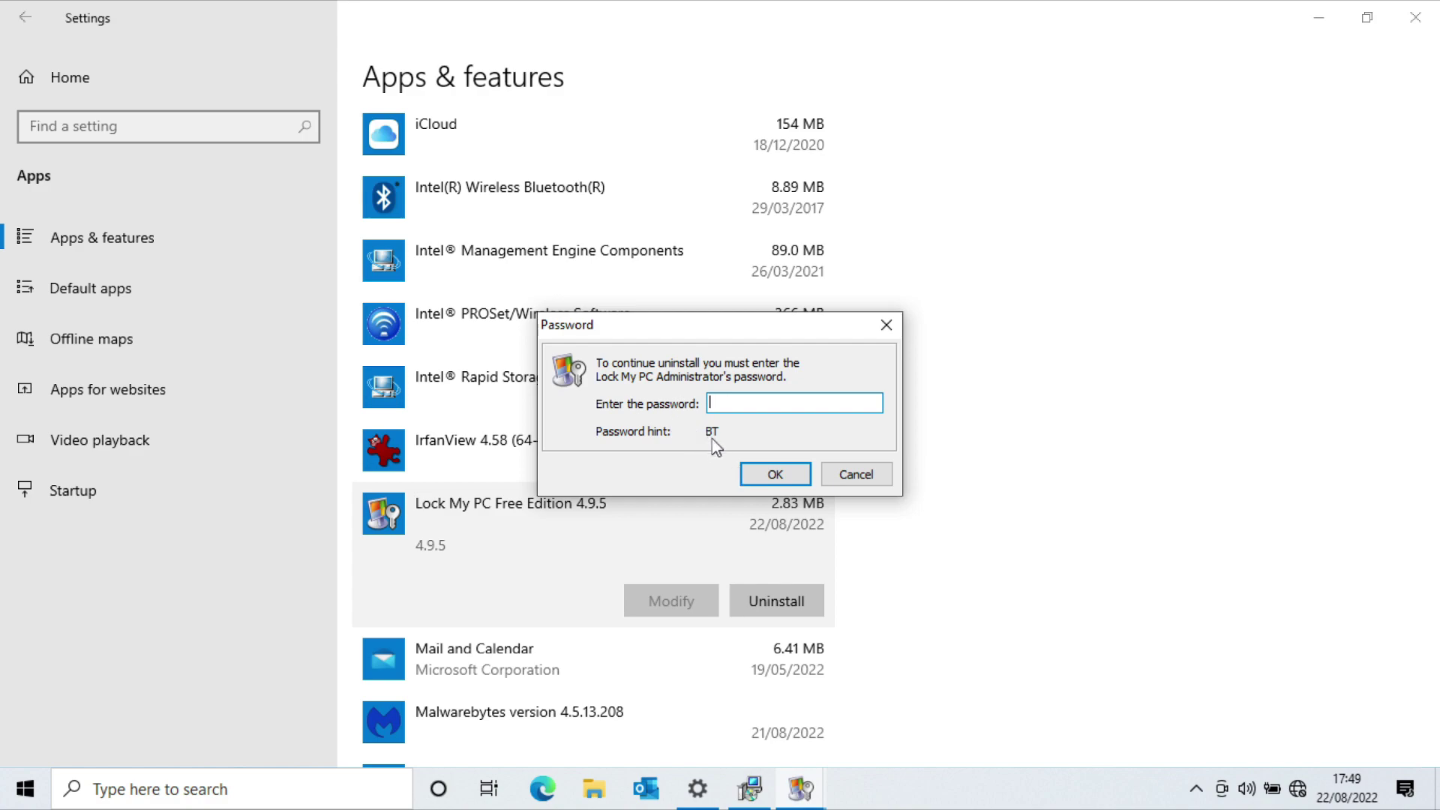
pyautogui.press('Return')
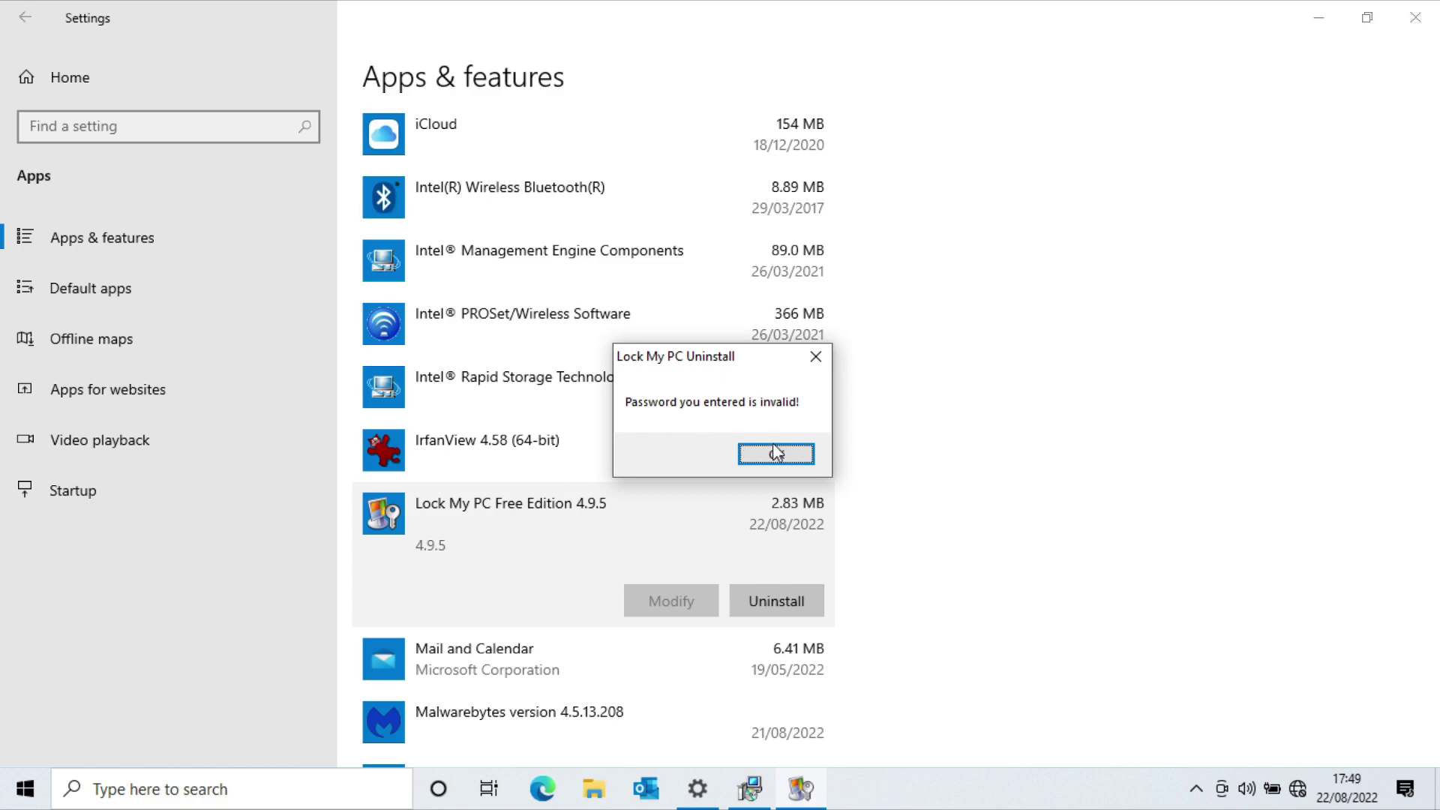
pyautogui.click(778, 457)
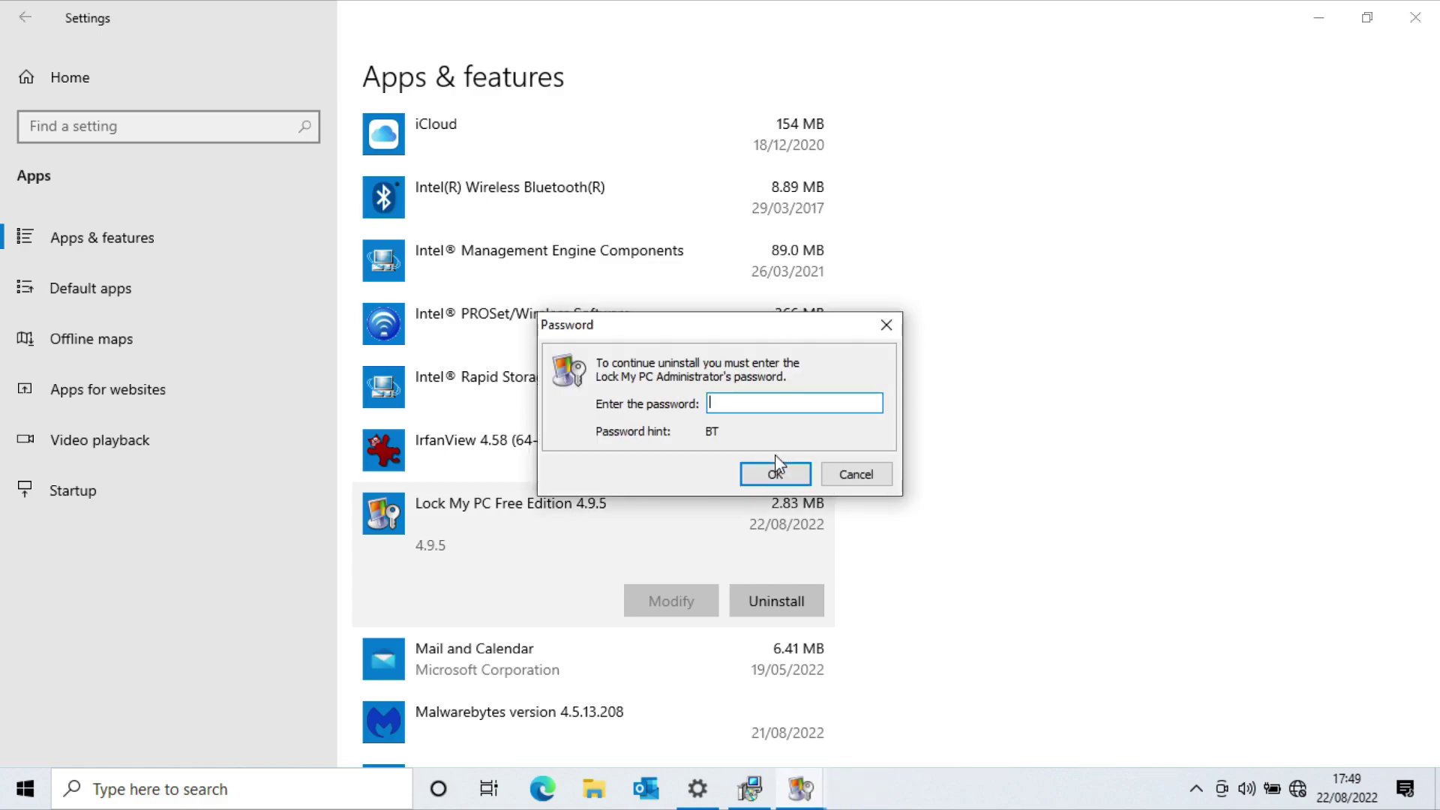
pyautogui.click(857, 475)
# Step: Scroll down through the installed apps list and back up again
pyautogui.scroll(-2, 802, 508)
pyautogui.scroll(-4, 803, 507)
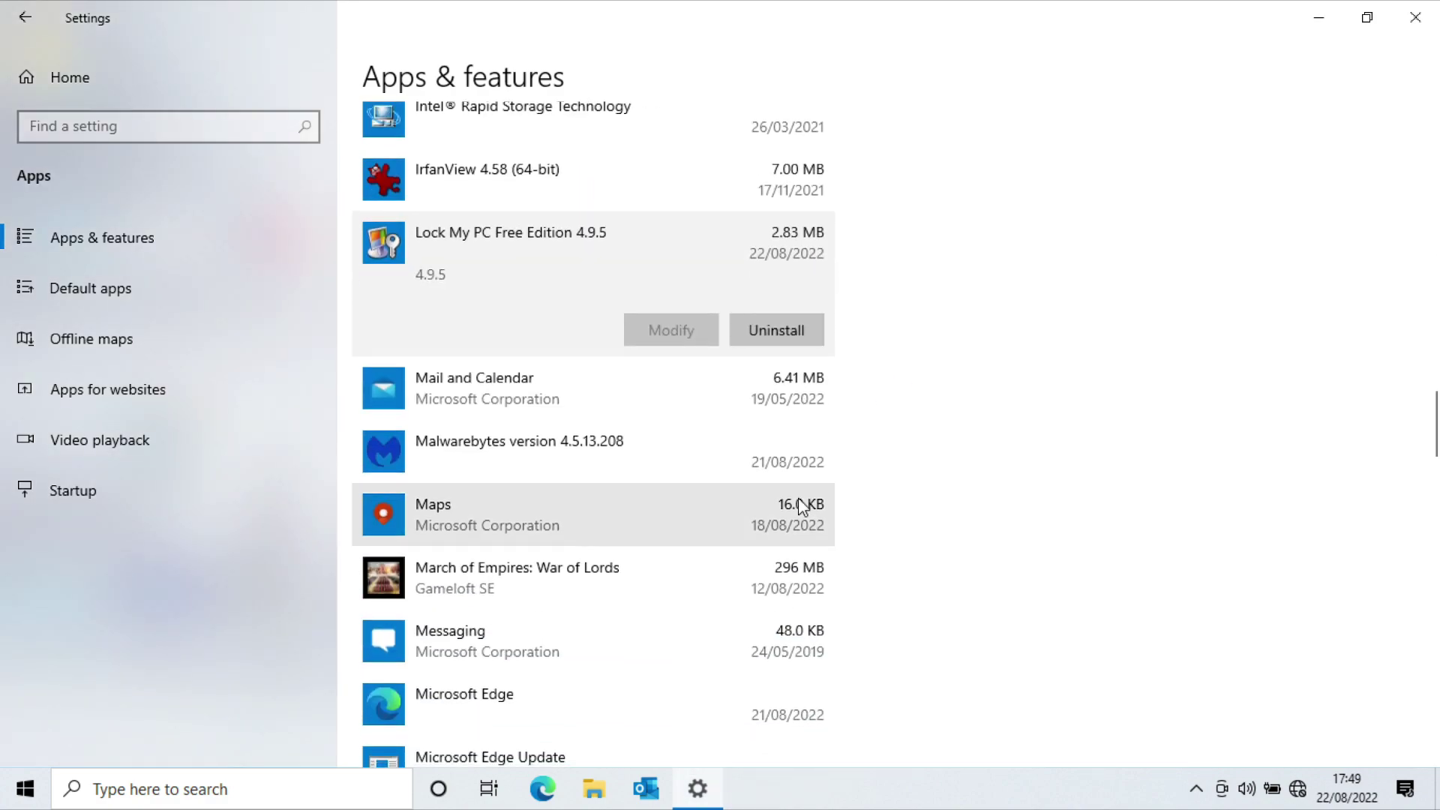
pyautogui.scroll(-4, 803, 508)
pyautogui.scroll(-9, 800, 503)
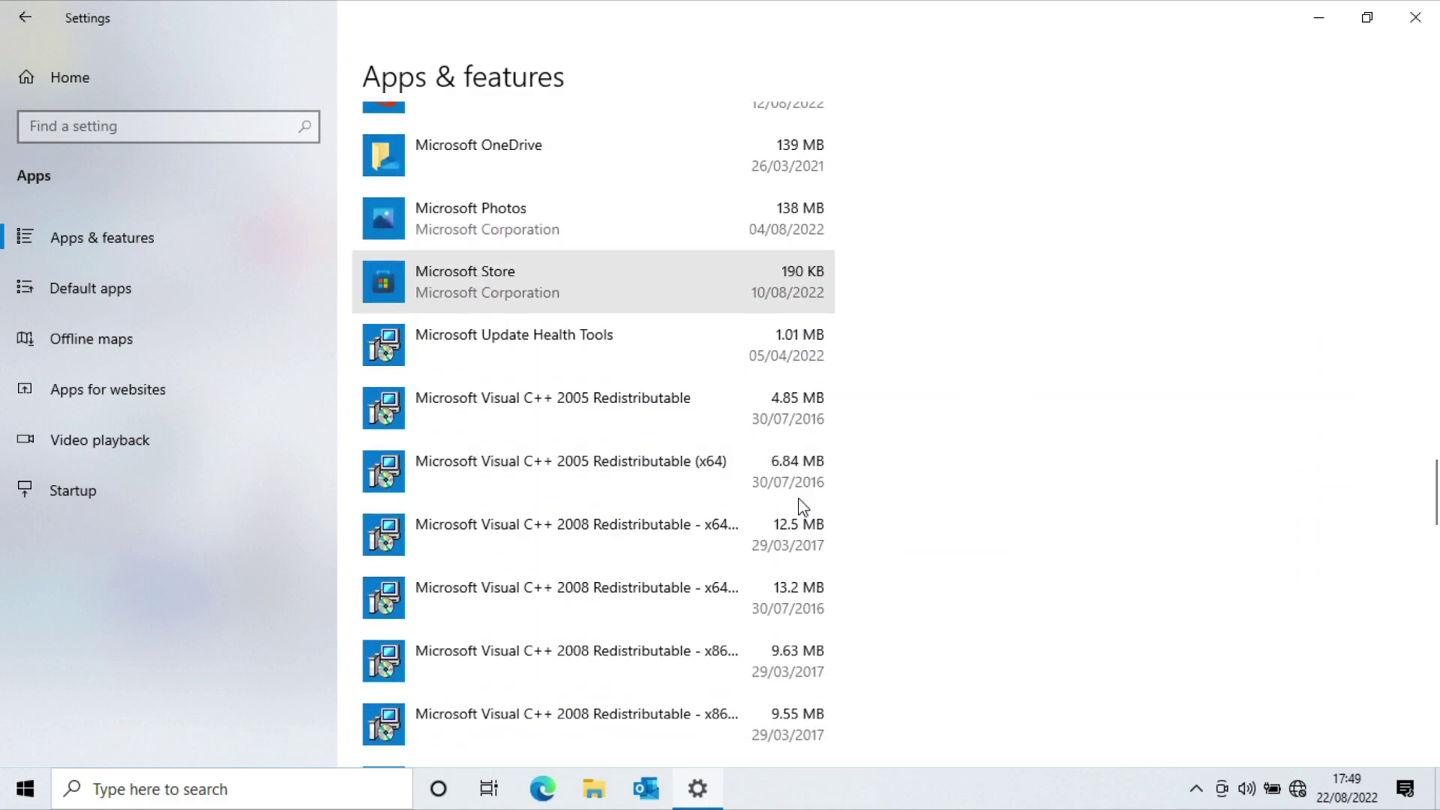
pyautogui.scroll(-4, 802, 508)
pyautogui.scroll(-6, 801, 507)
pyautogui.scroll(-6, 802, 507)
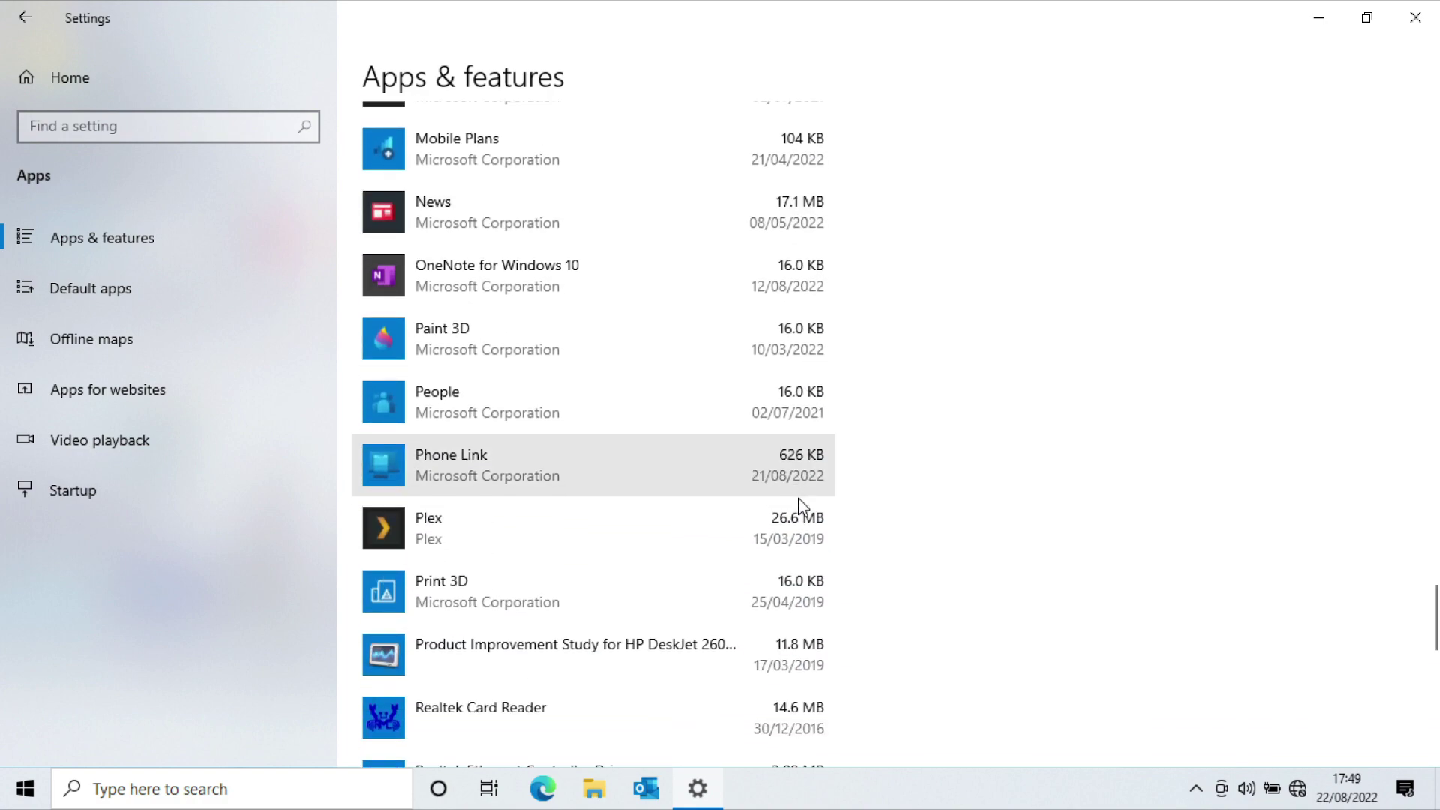
pyautogui.scroll(-3, 801, 502)
pyautogui.scroll(-2, 801, 503)
pyautogui.scroll(-7, 803, 508)
pyautogui.scroll(9, 802, 507)
pyautogui.scroll(13, 799, 497)
pyautogui.scroll(10, 800, 500)
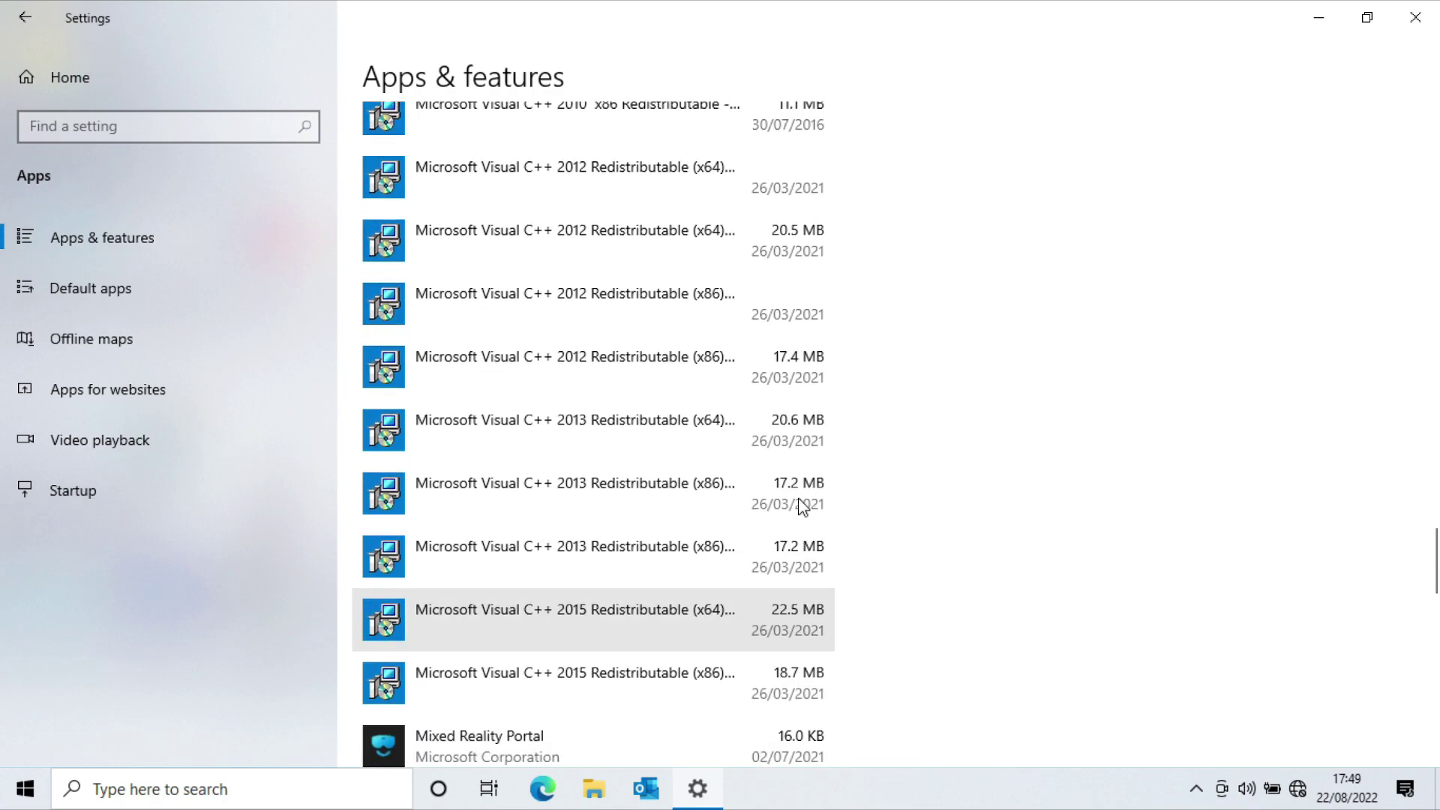
pyautogui.scroll(9, 801, 503)
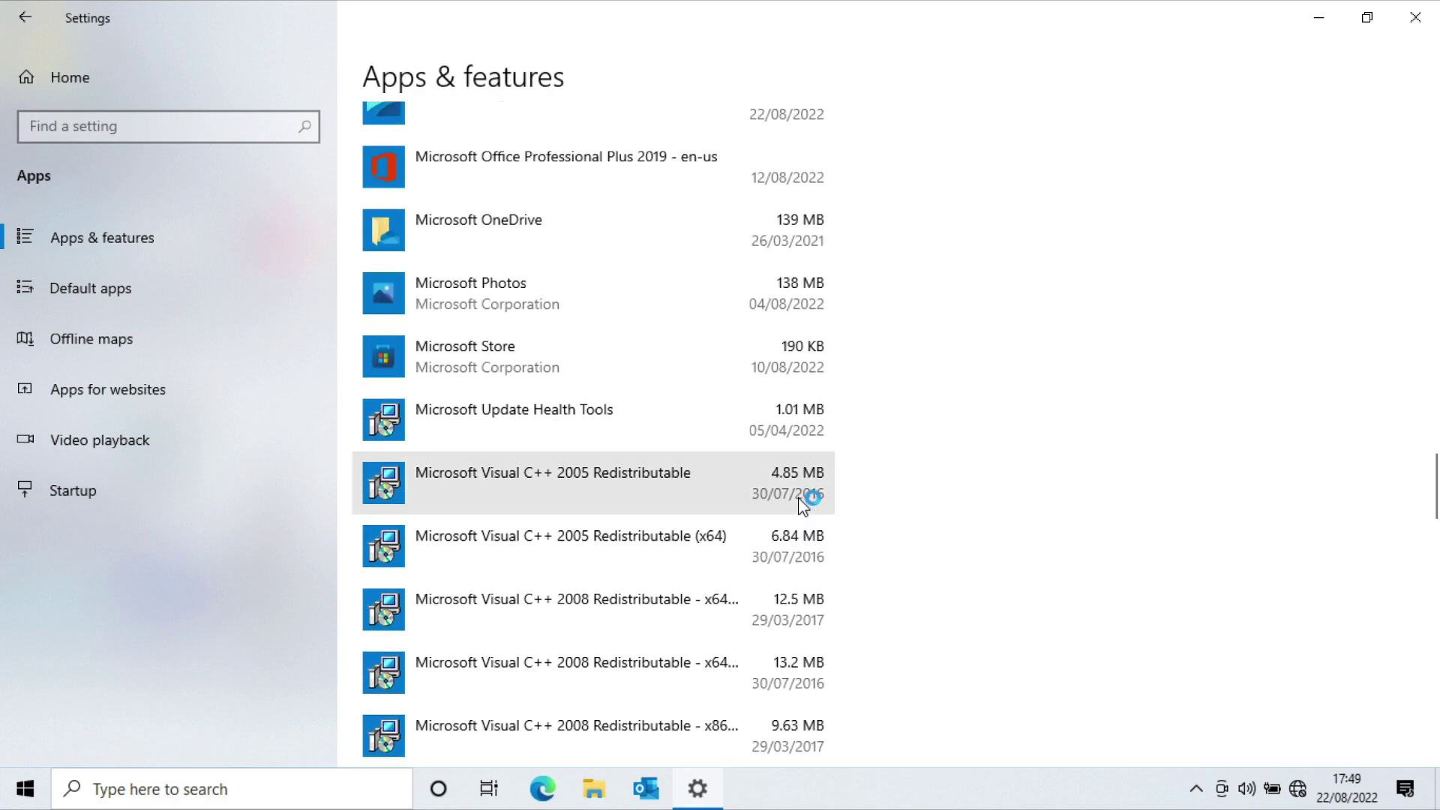
pyautogui.scroll(4, 798, 497)
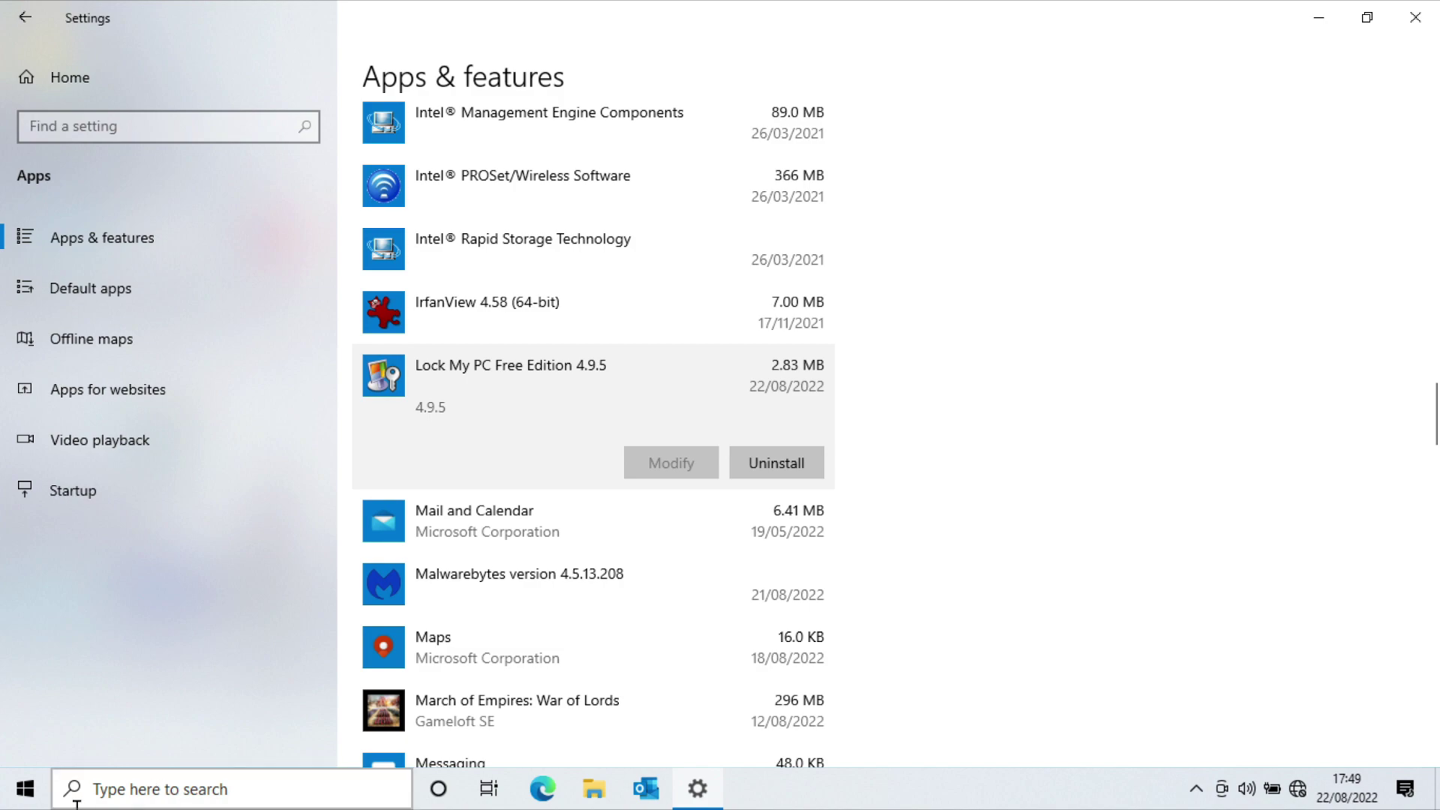
# Step: Search for regedit and launch Registry Editor as administrator, accepting UAC
pyautogui.click(146, 794)
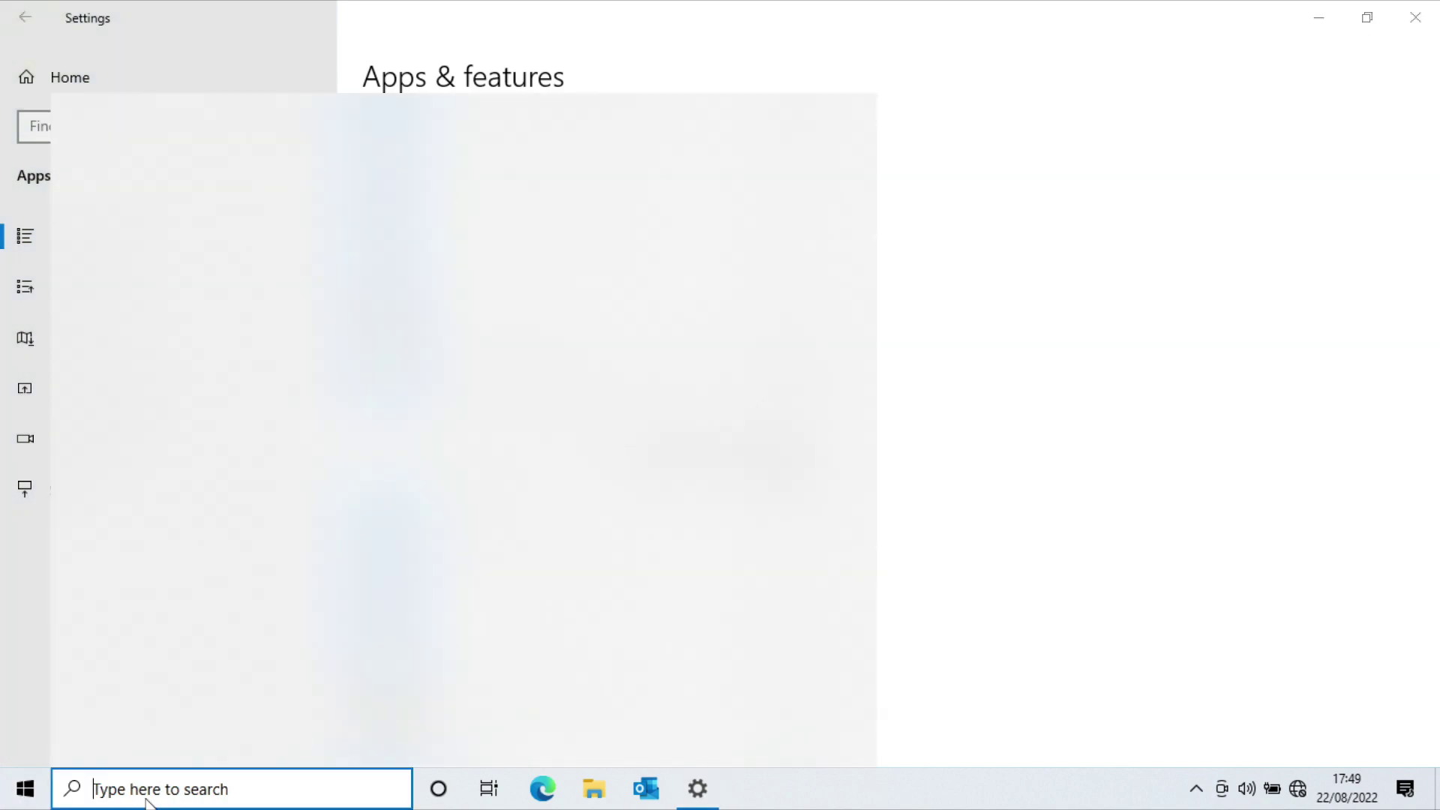
pyautogui.write('regedit')
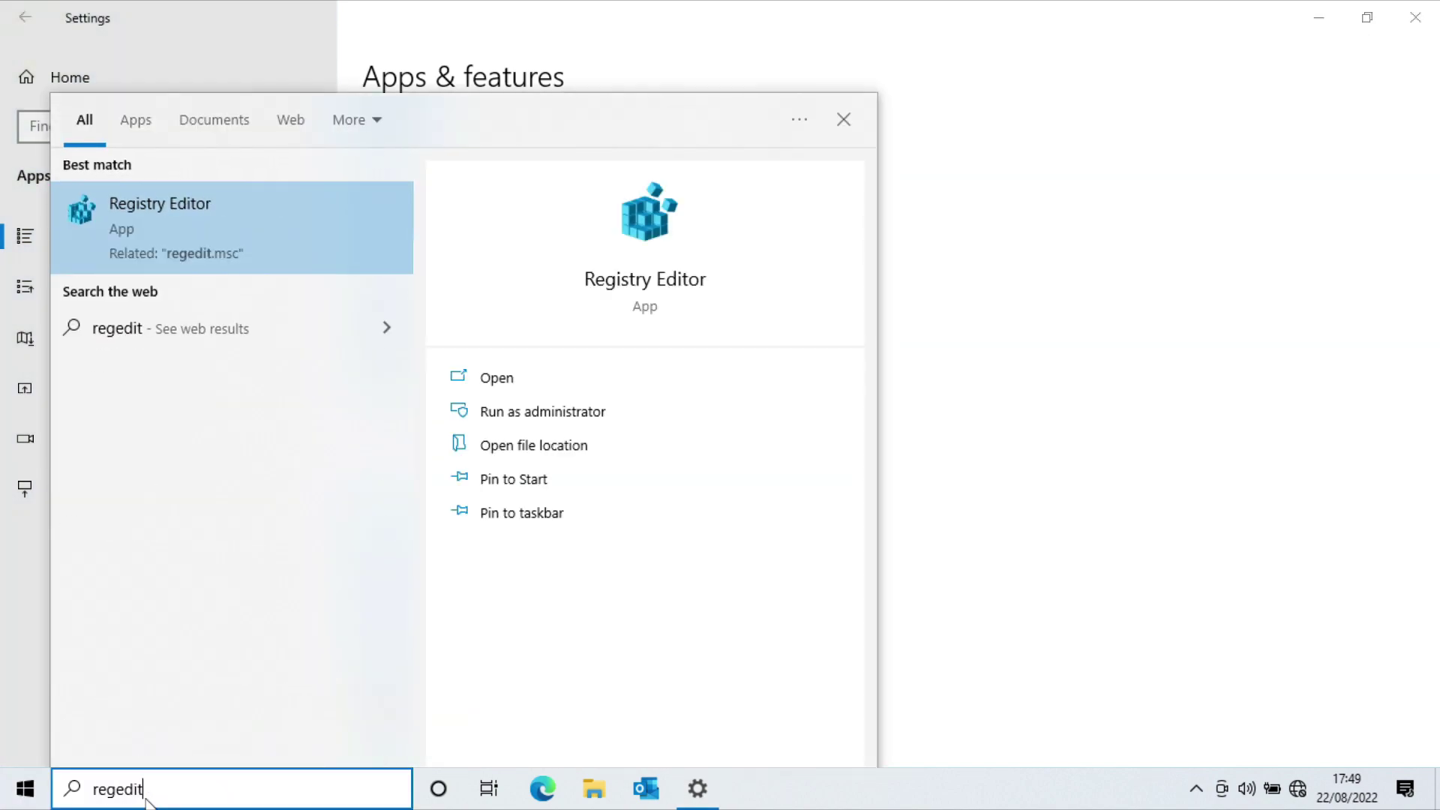
pyautogui.click(534, 417)
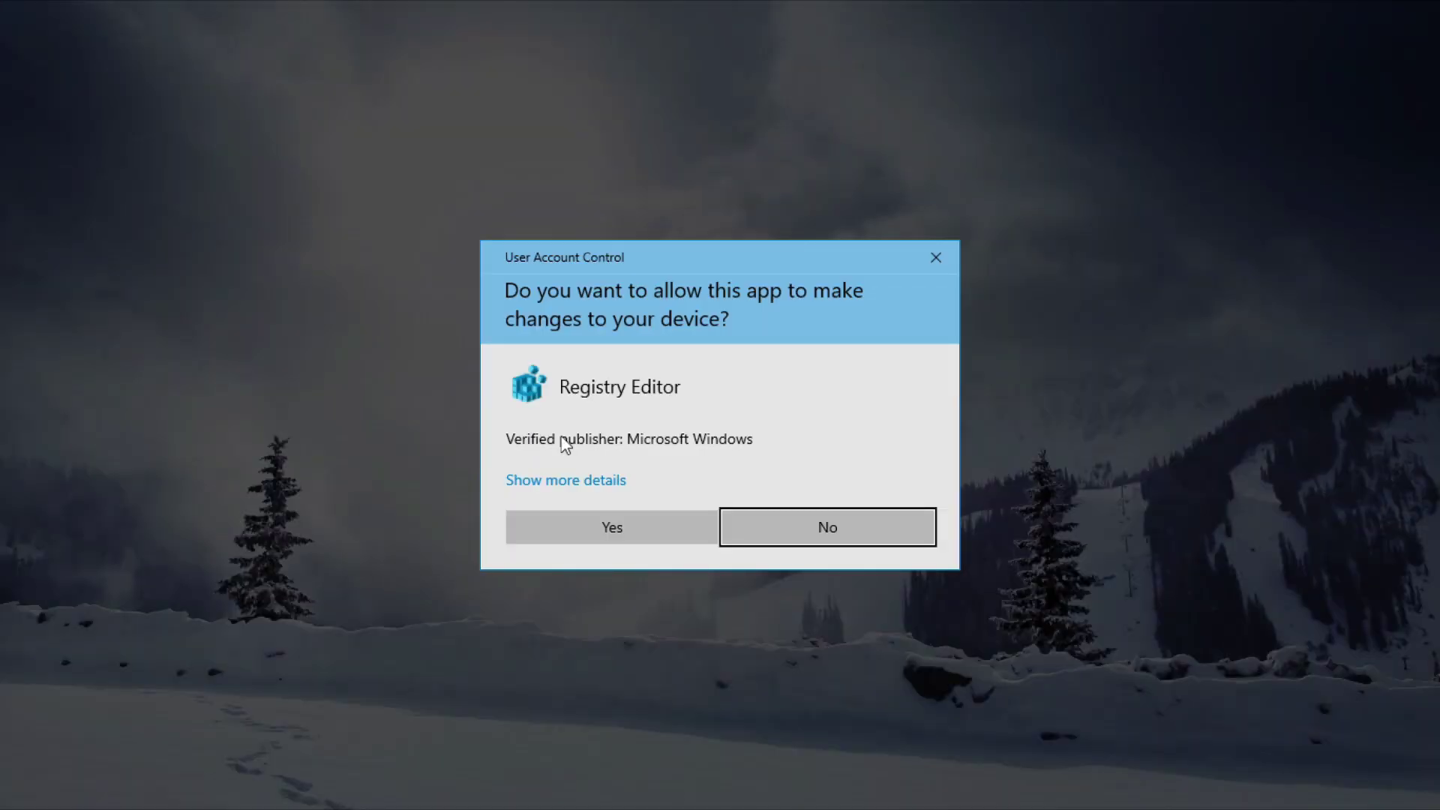
pyautogui.click(667, 528)
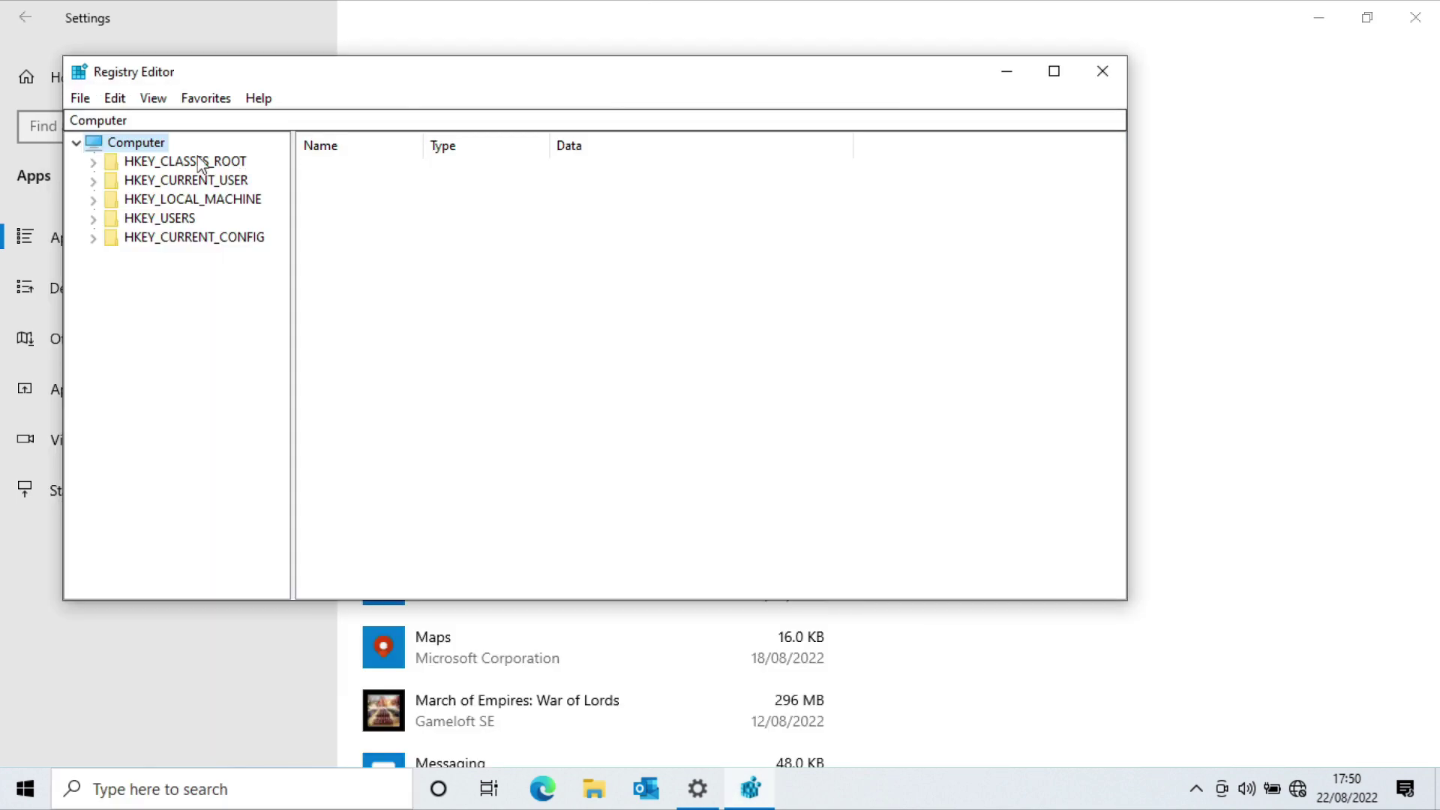
# Step: Open Registry Editor's Find box, minimize Settings, and search the registry for 'Lock'
pyautogui.click(113, 99)
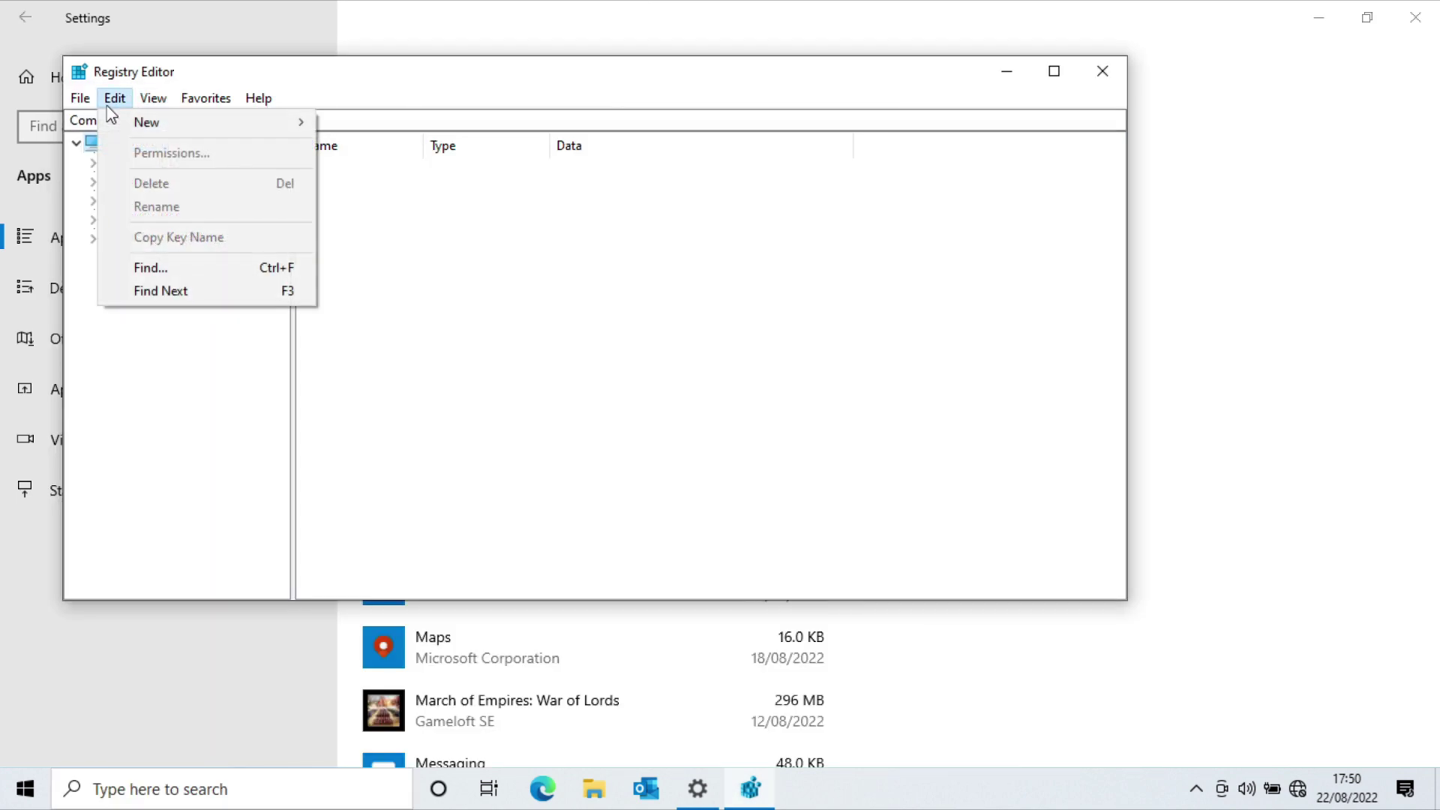
pyautogui.click(219, 276)
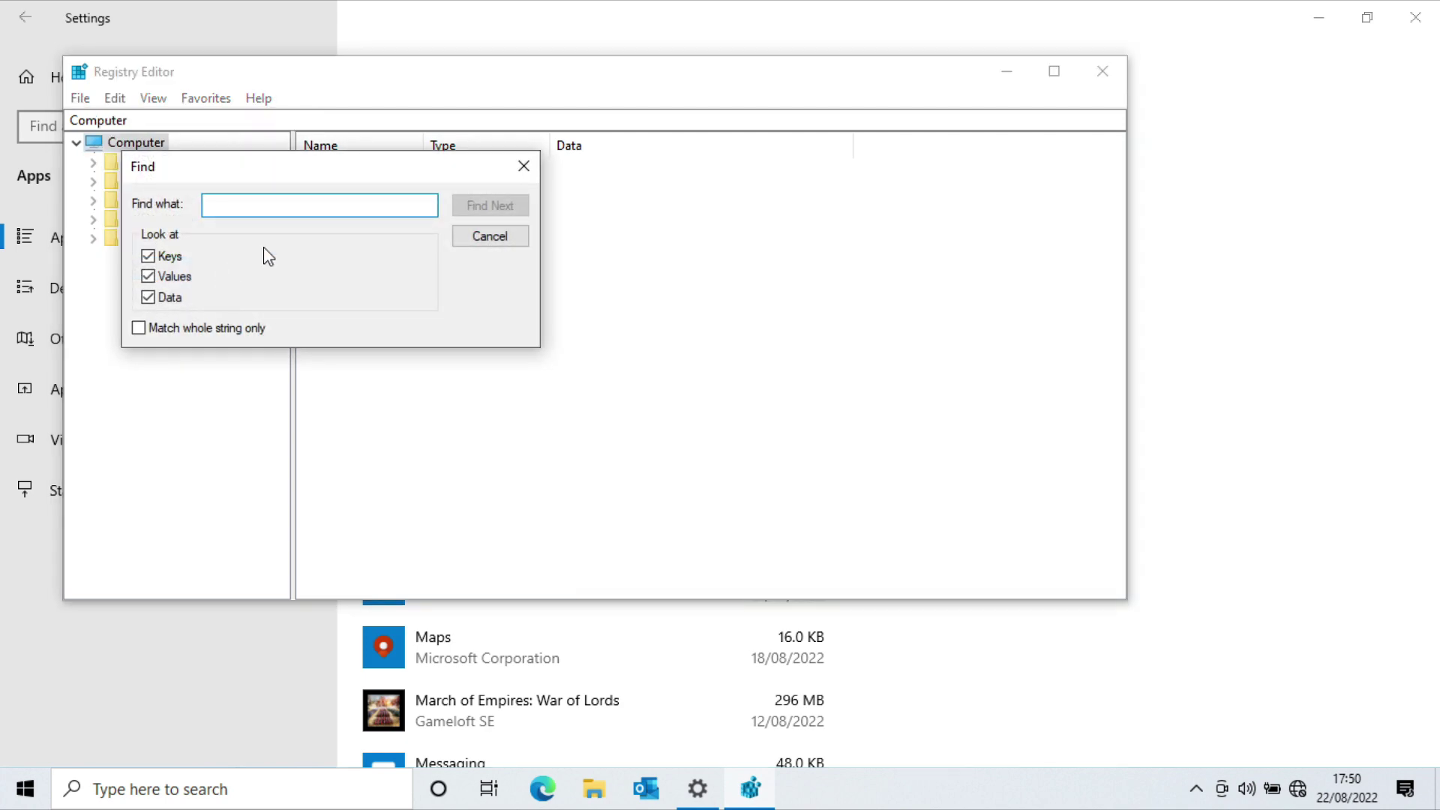
pyautogui.click(860, 10)
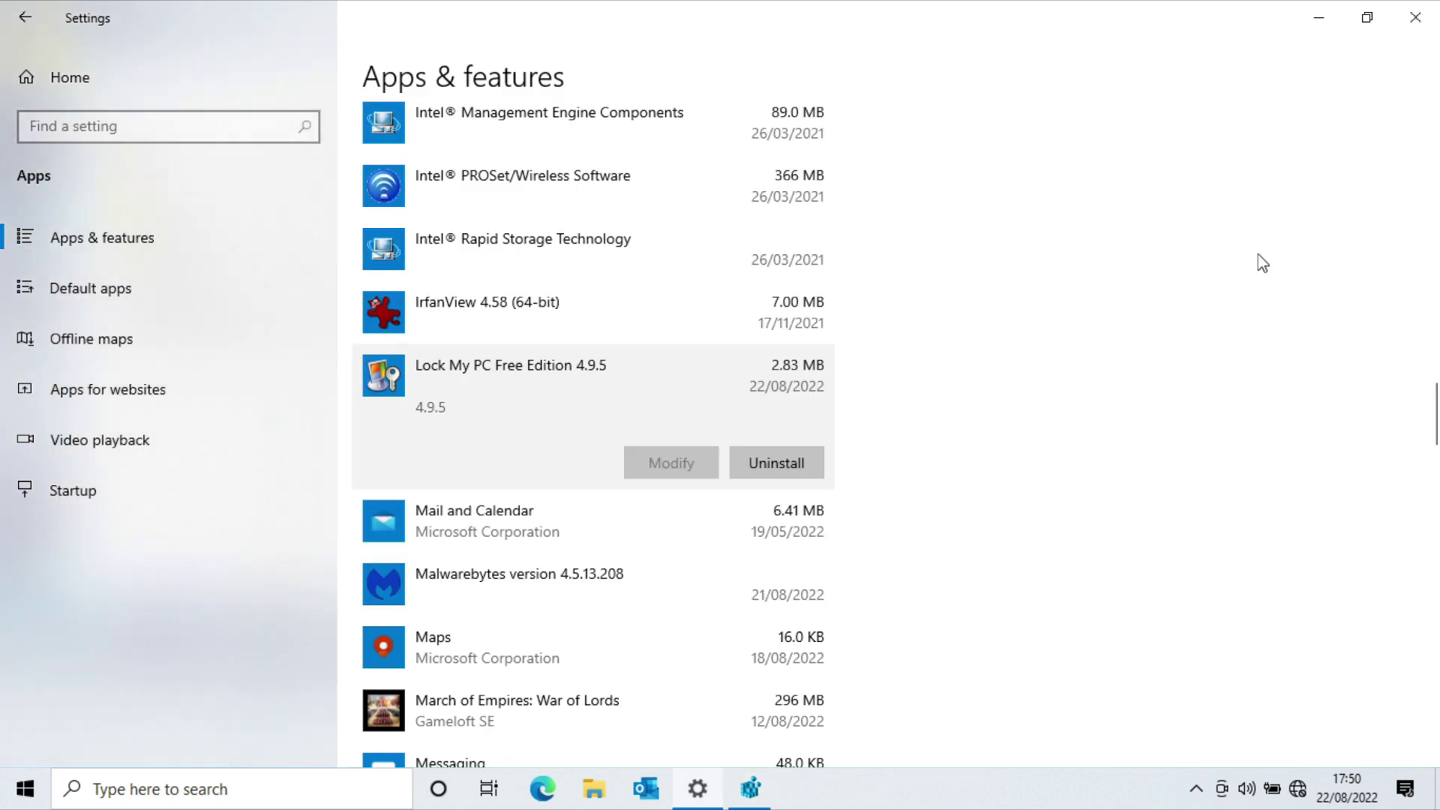
pyautogui.scroll(1, 1263, 264)
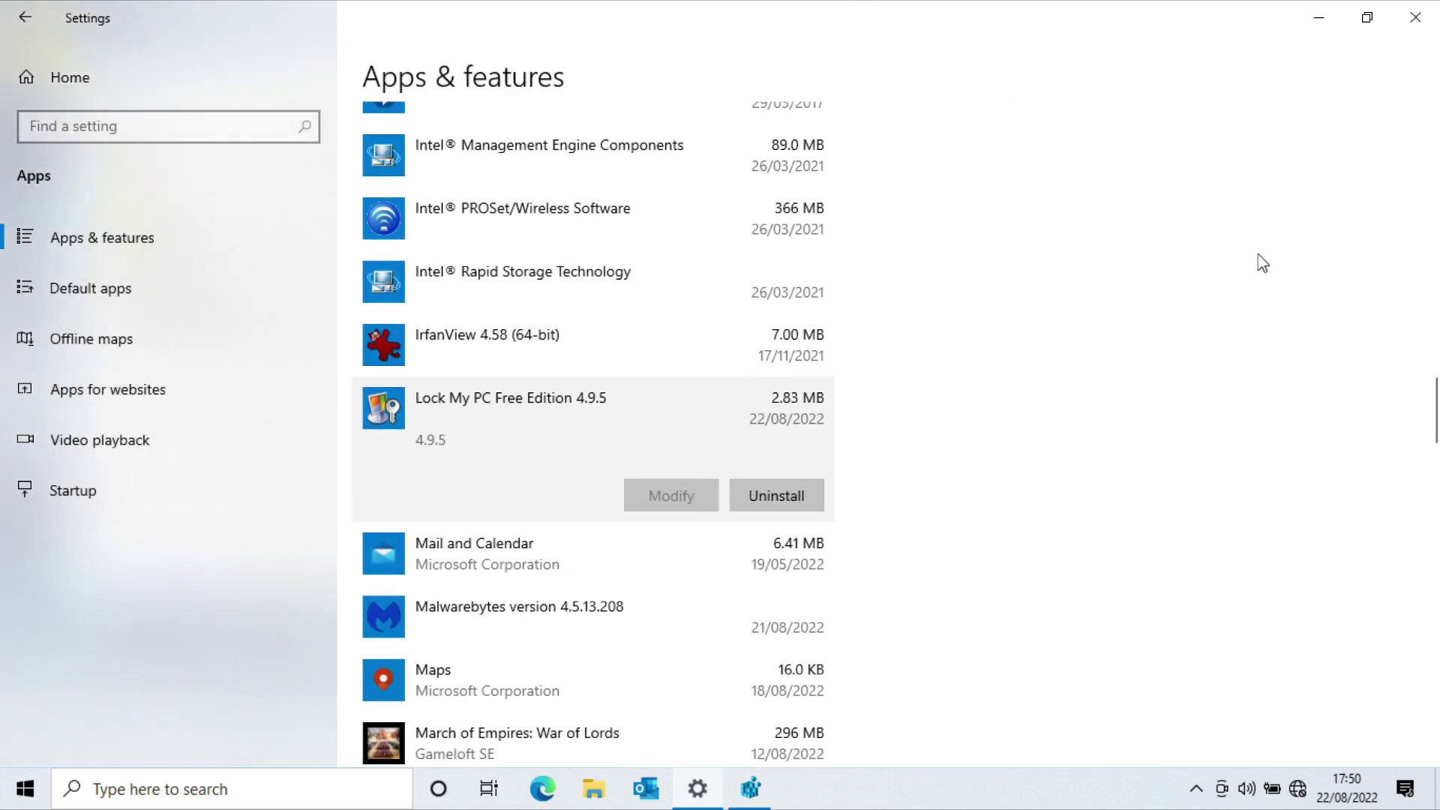
pyautogui.click(1330, 11)
pyautogui.write('Lock my PC')
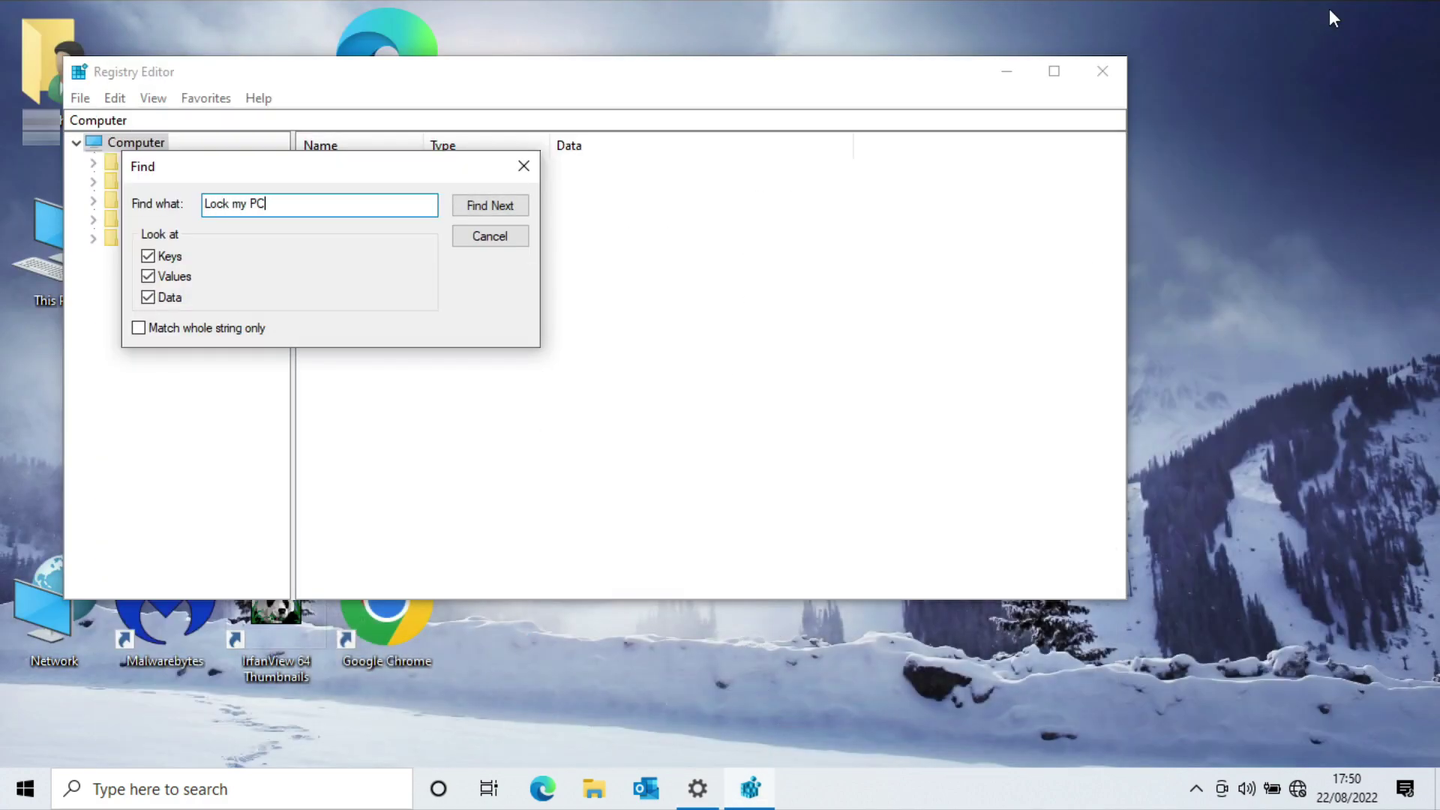
pyautogui.press('Return')
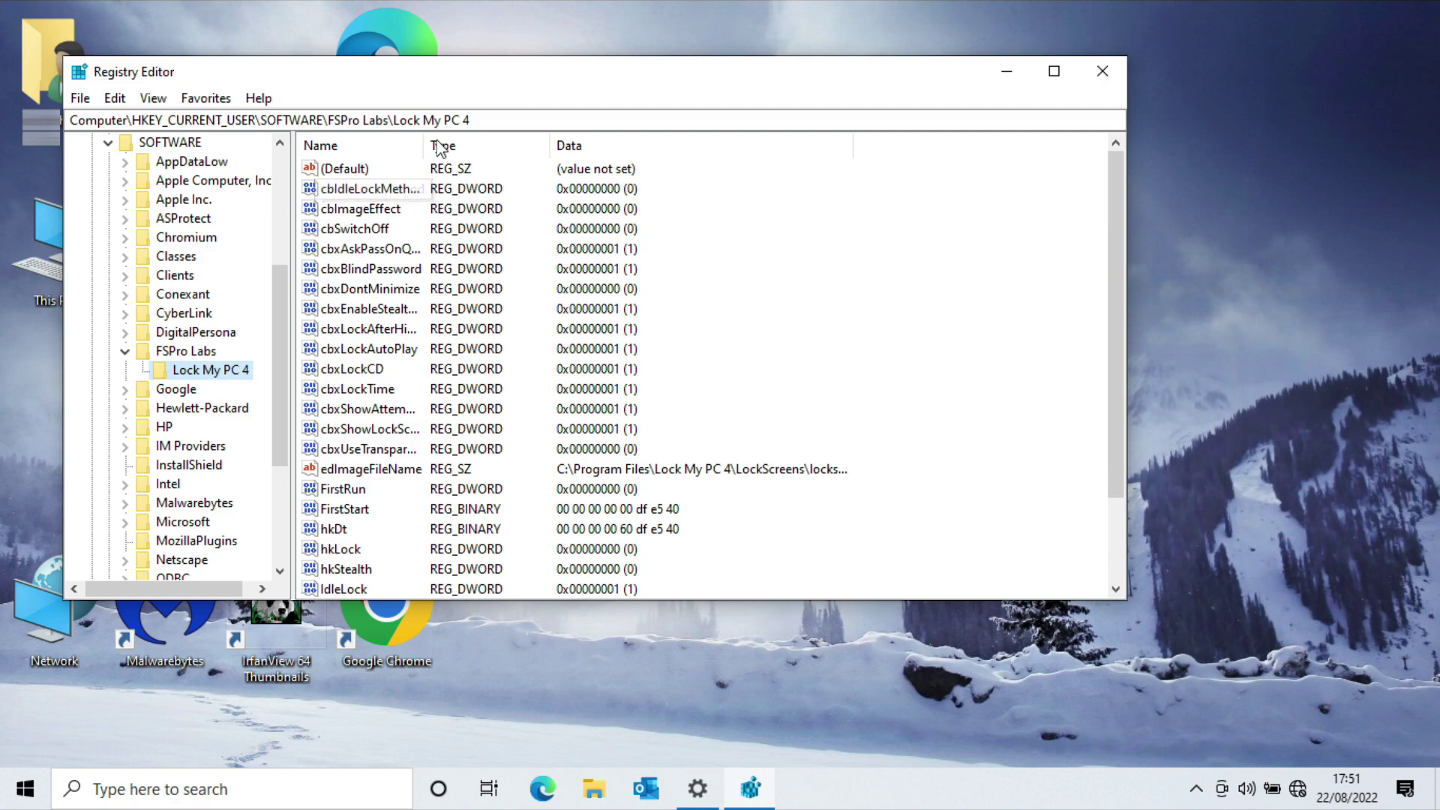
# Step: Widen the Name column and scroll through the Lock My PC 4 values, such as spedLockTime 30
pyautogui.moveTo(421, 137); pyautogui.dragTo(499, 137)
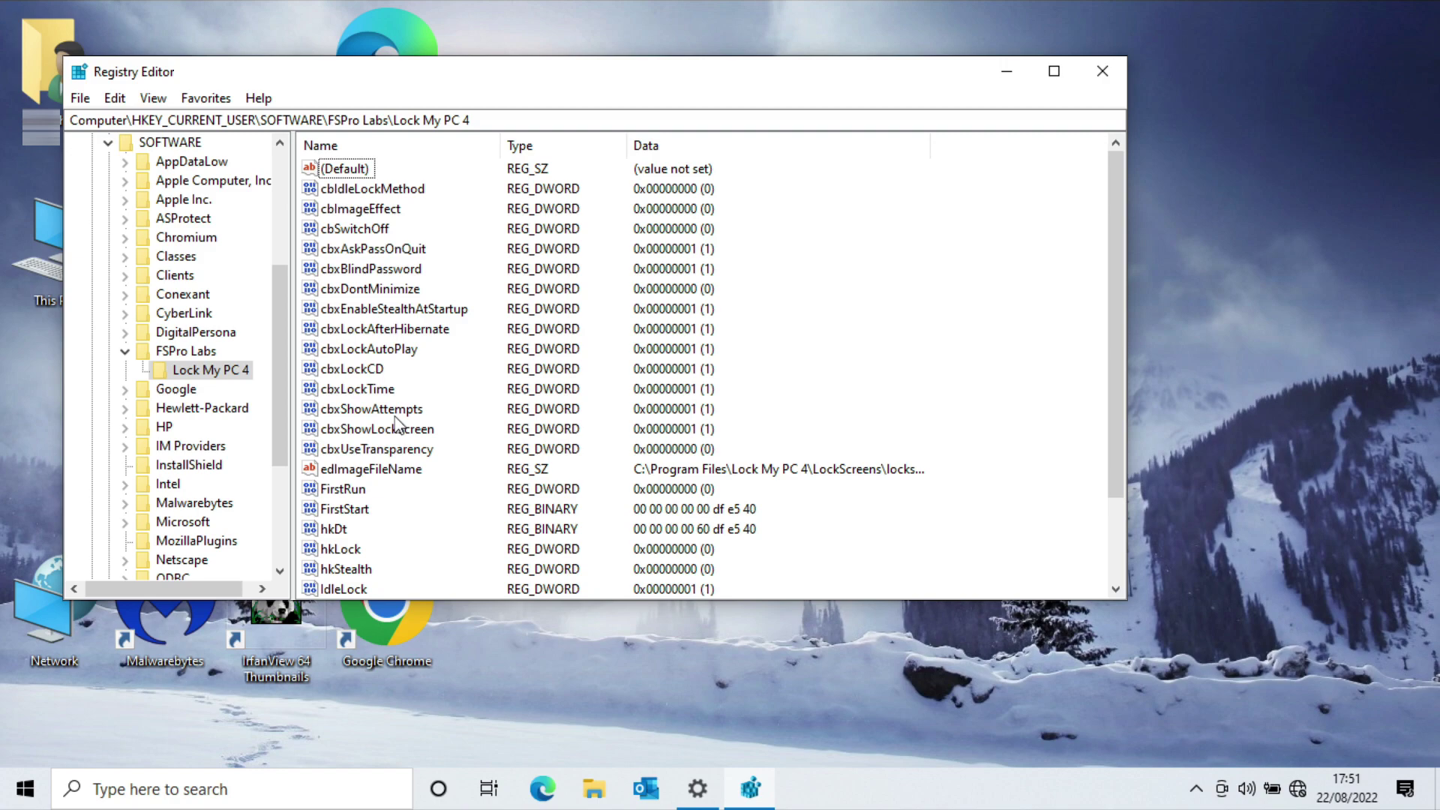
pyautogui.scroll(-1, 399, 426)
pyautogui.scroll(-1, 399, 425)
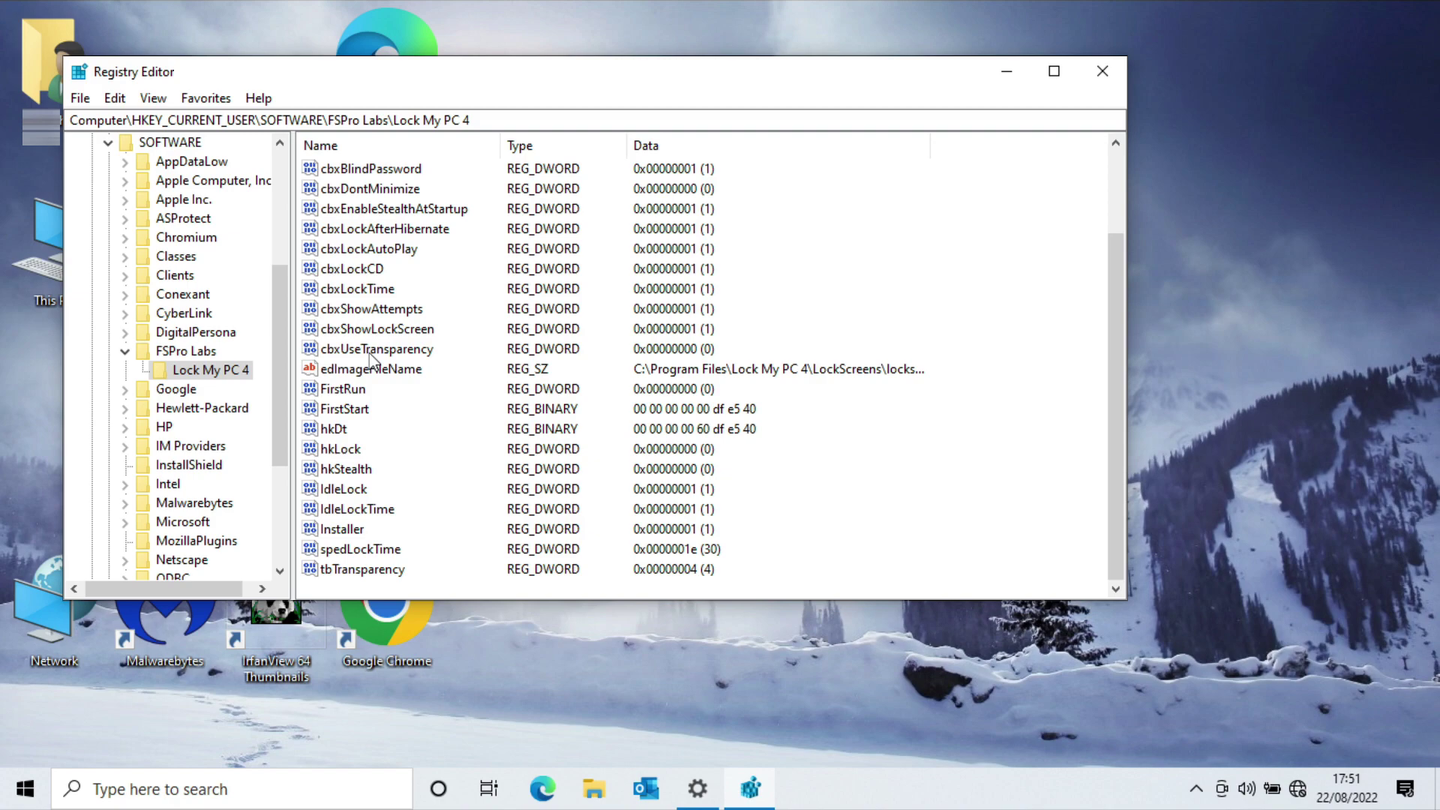
pyautogui.scroll(2, 370, 359)
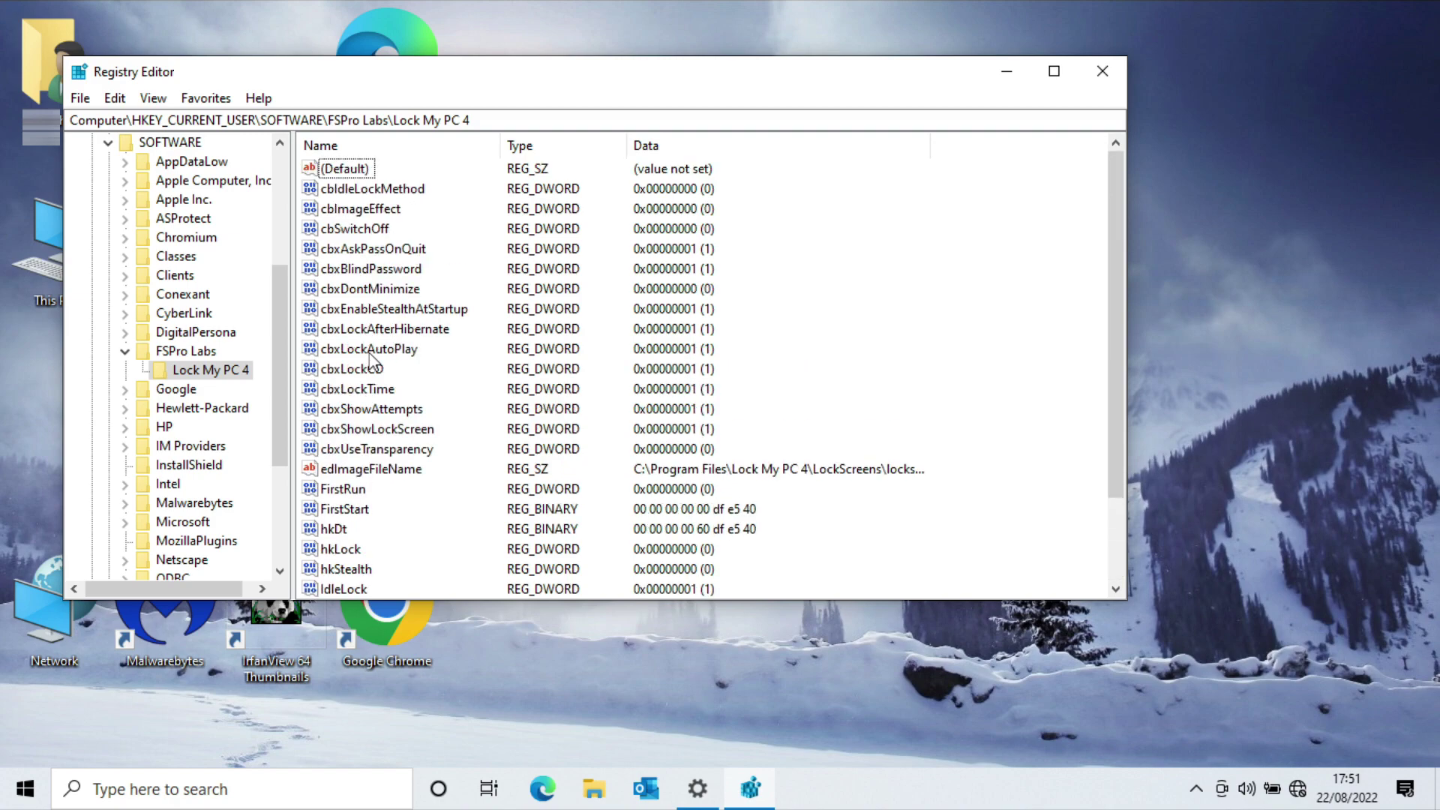
# Step: Retry uninstalling Lock My PC Free Edition with another password; cancel after the invalid-password error
pyautogui.click(703, 797)
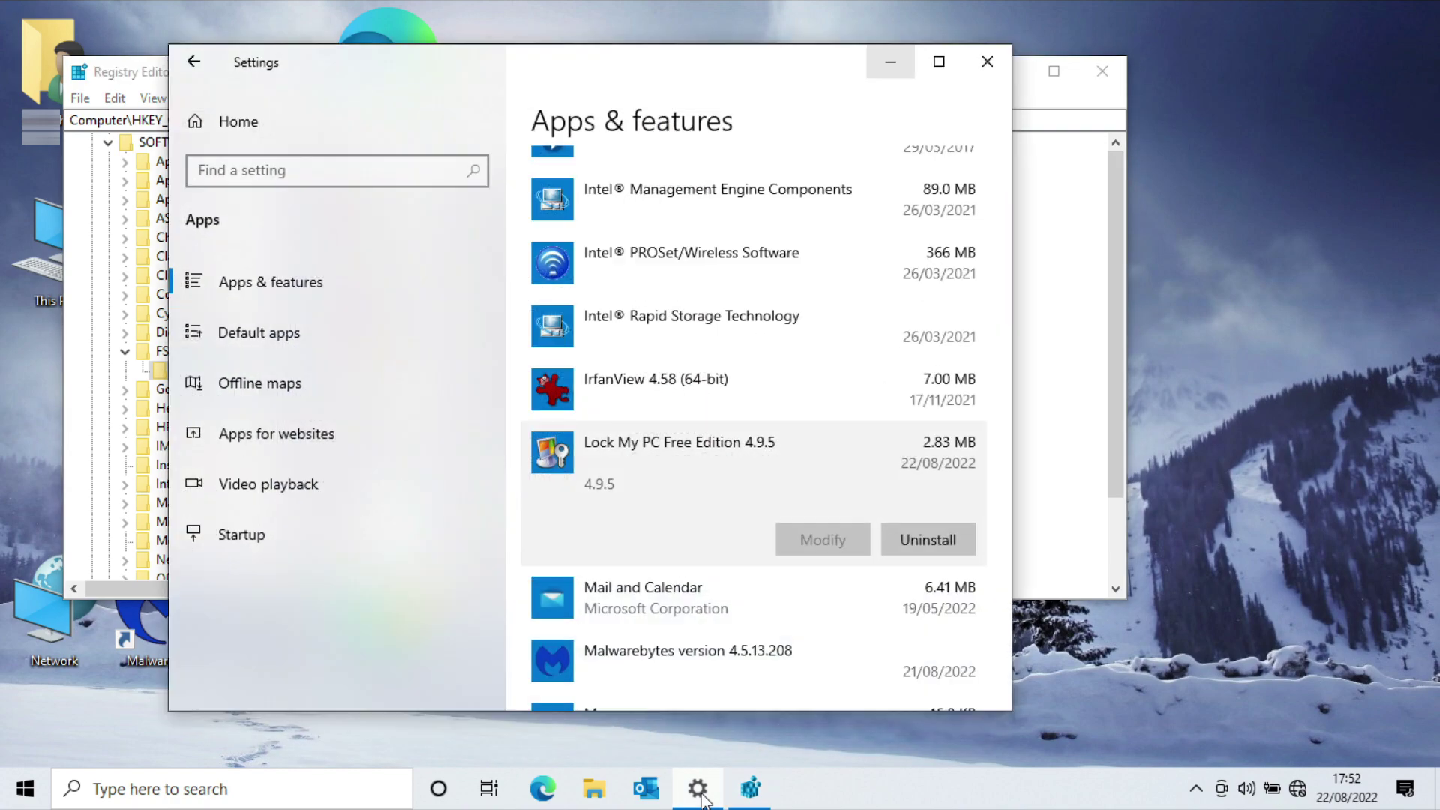
pyautogui.click(964, 540)
pyautogui.click(938, 487)
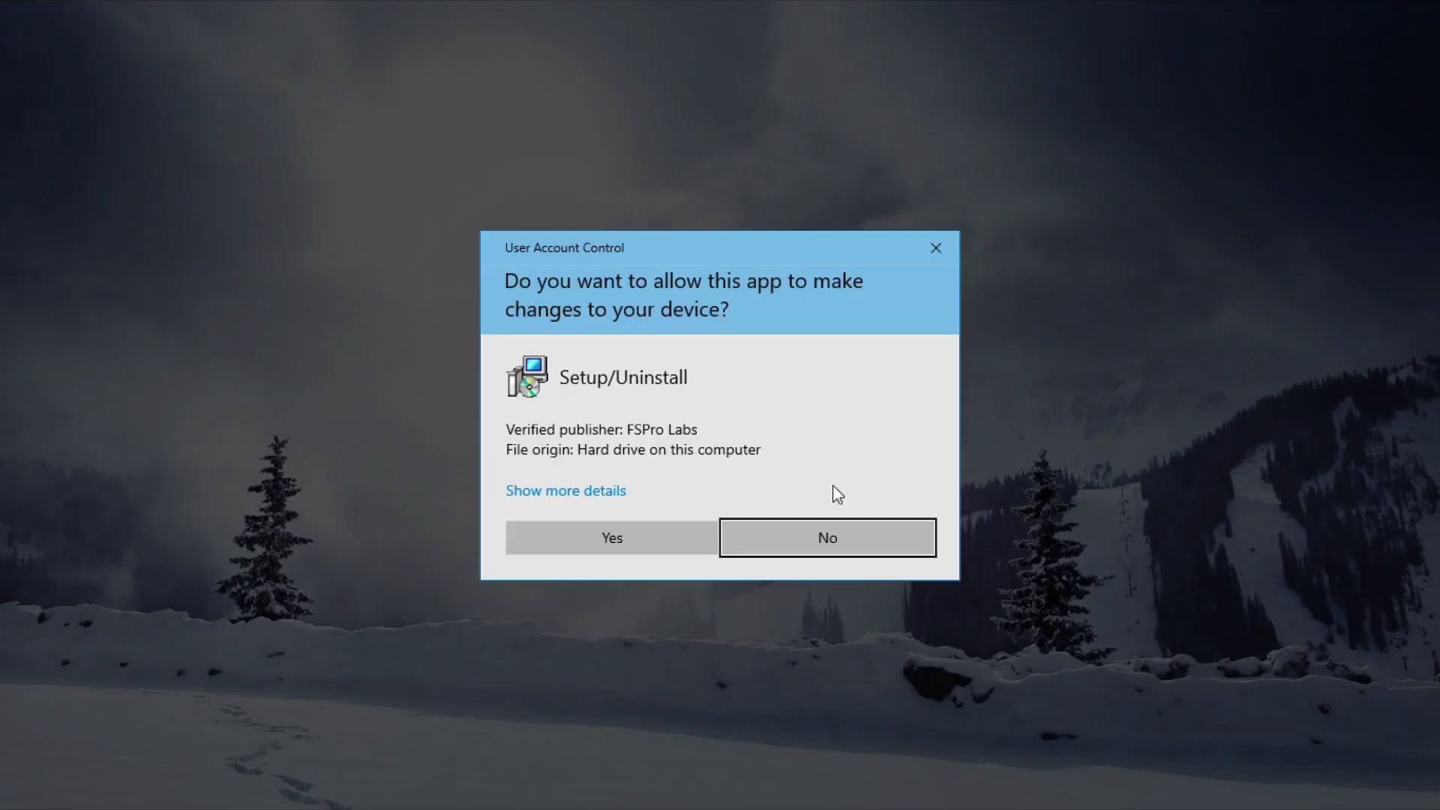
pyautogui.click(562, 553)
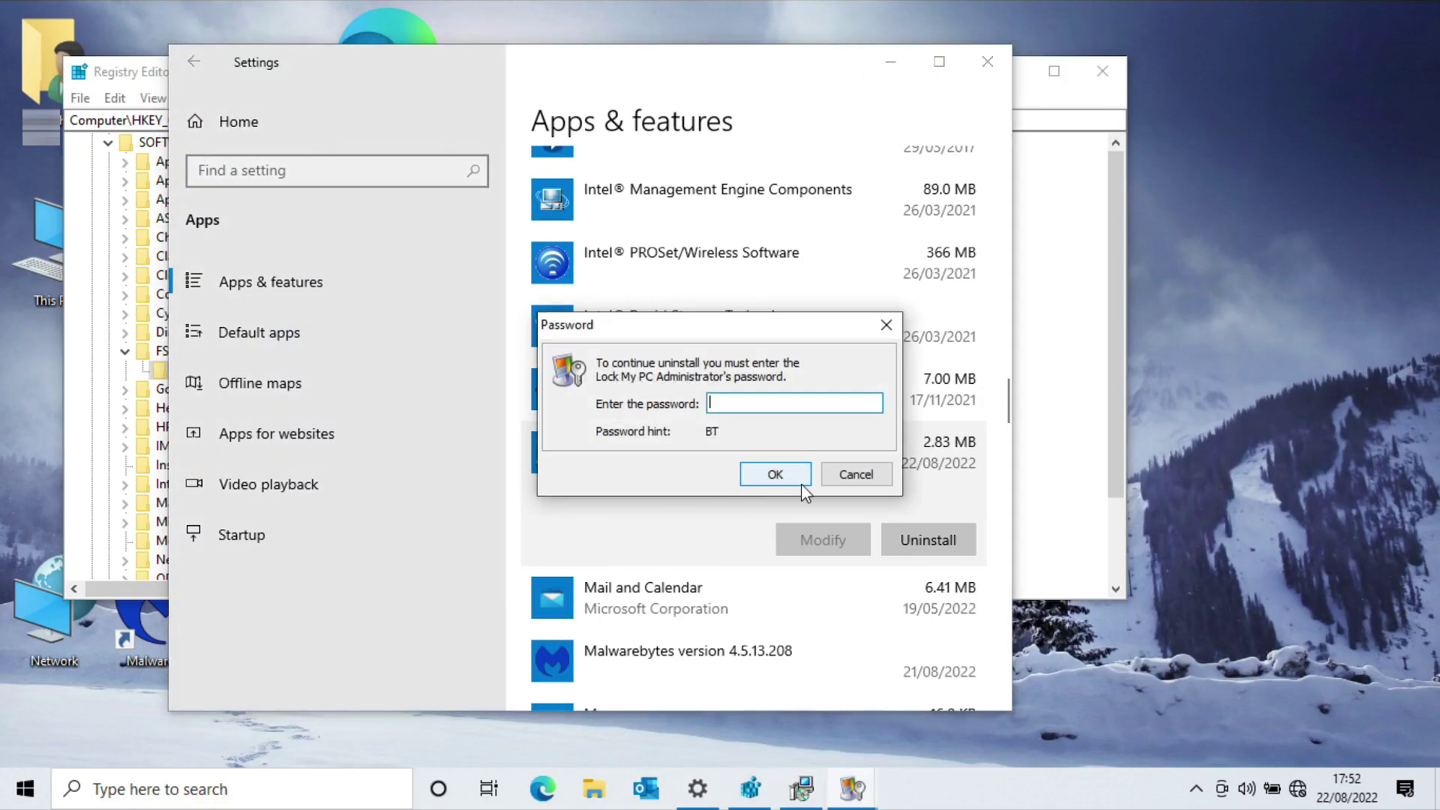
pyautogui.write('******')
pyautogui.click(801, 484)
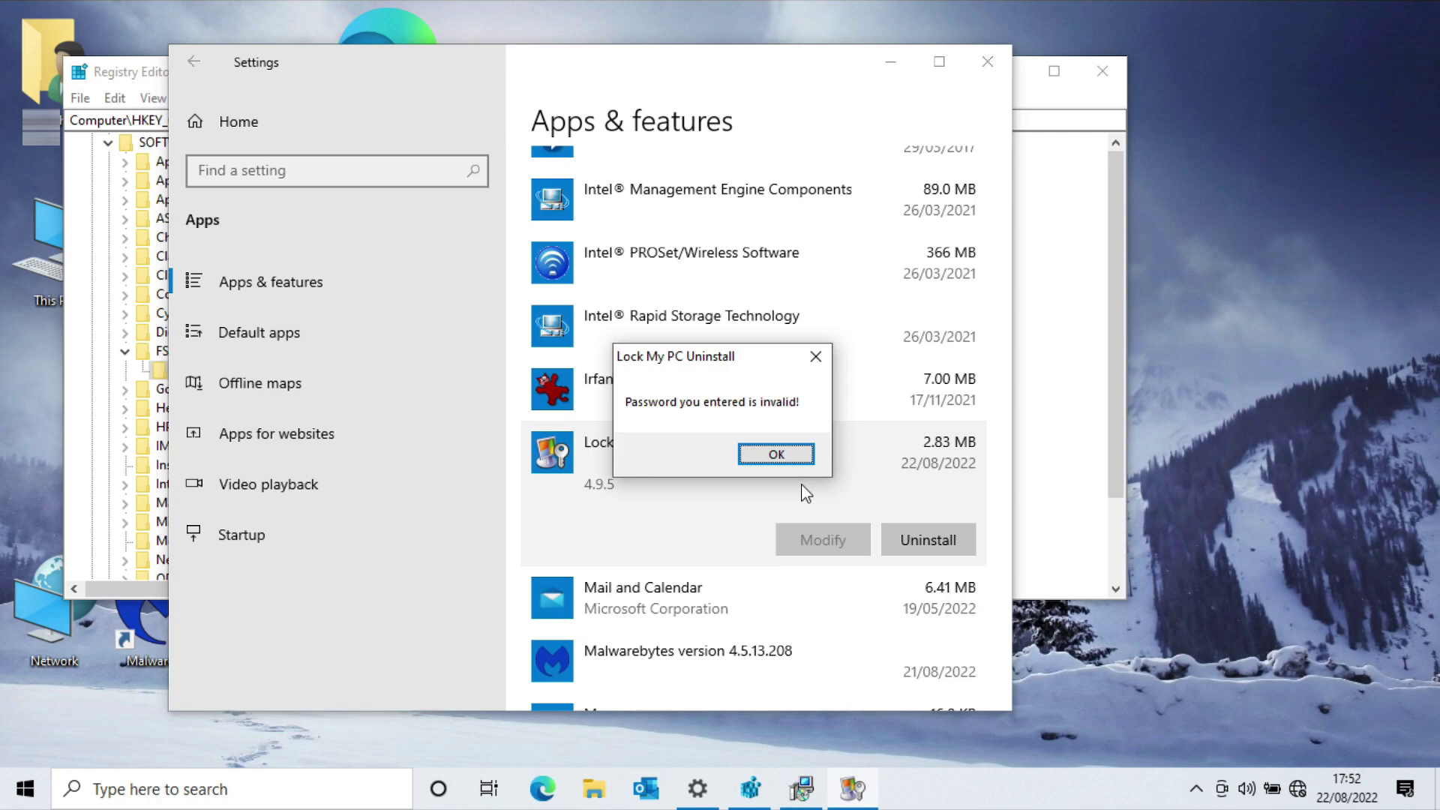
pyautogui.click(785, 449)
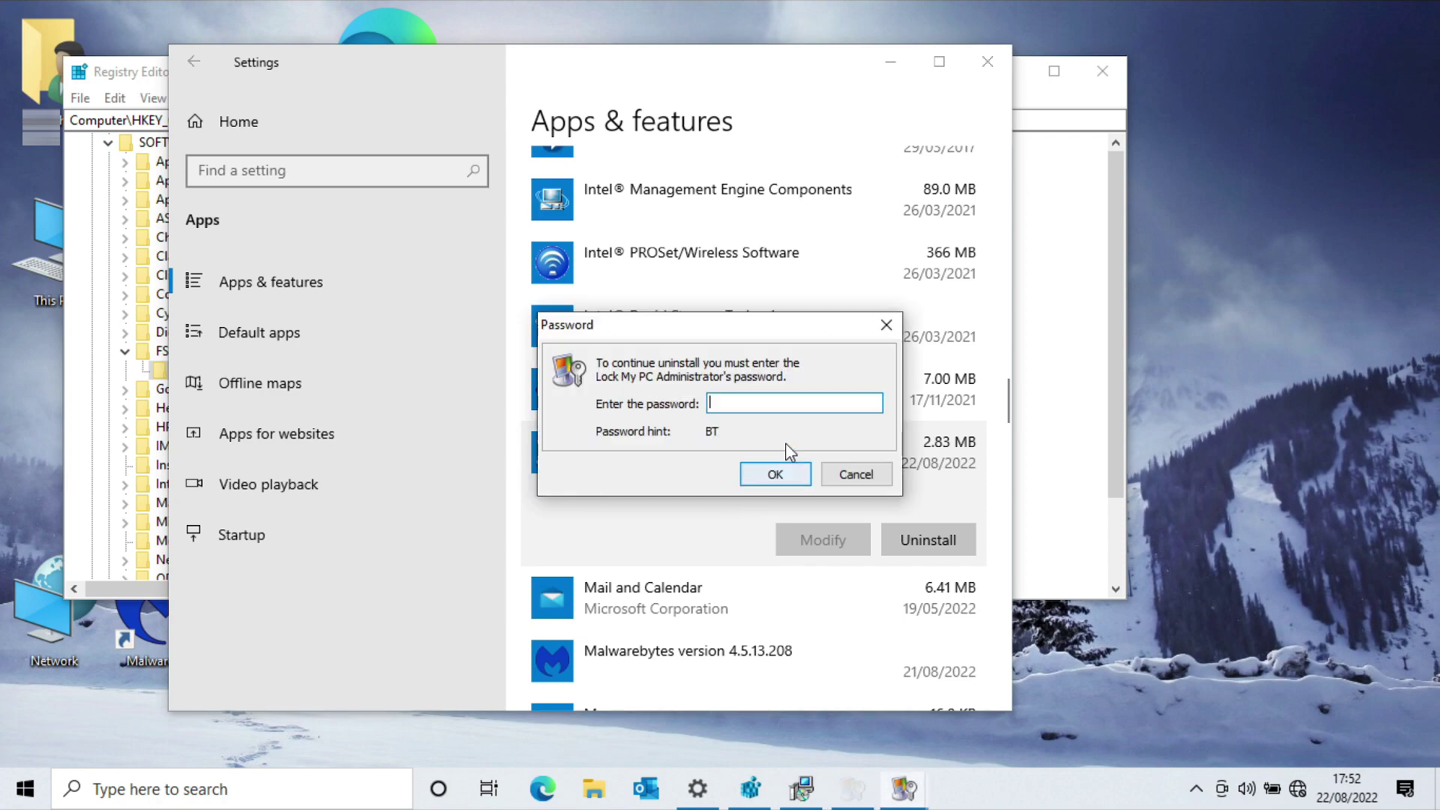
pyautogui.click(863, 481)
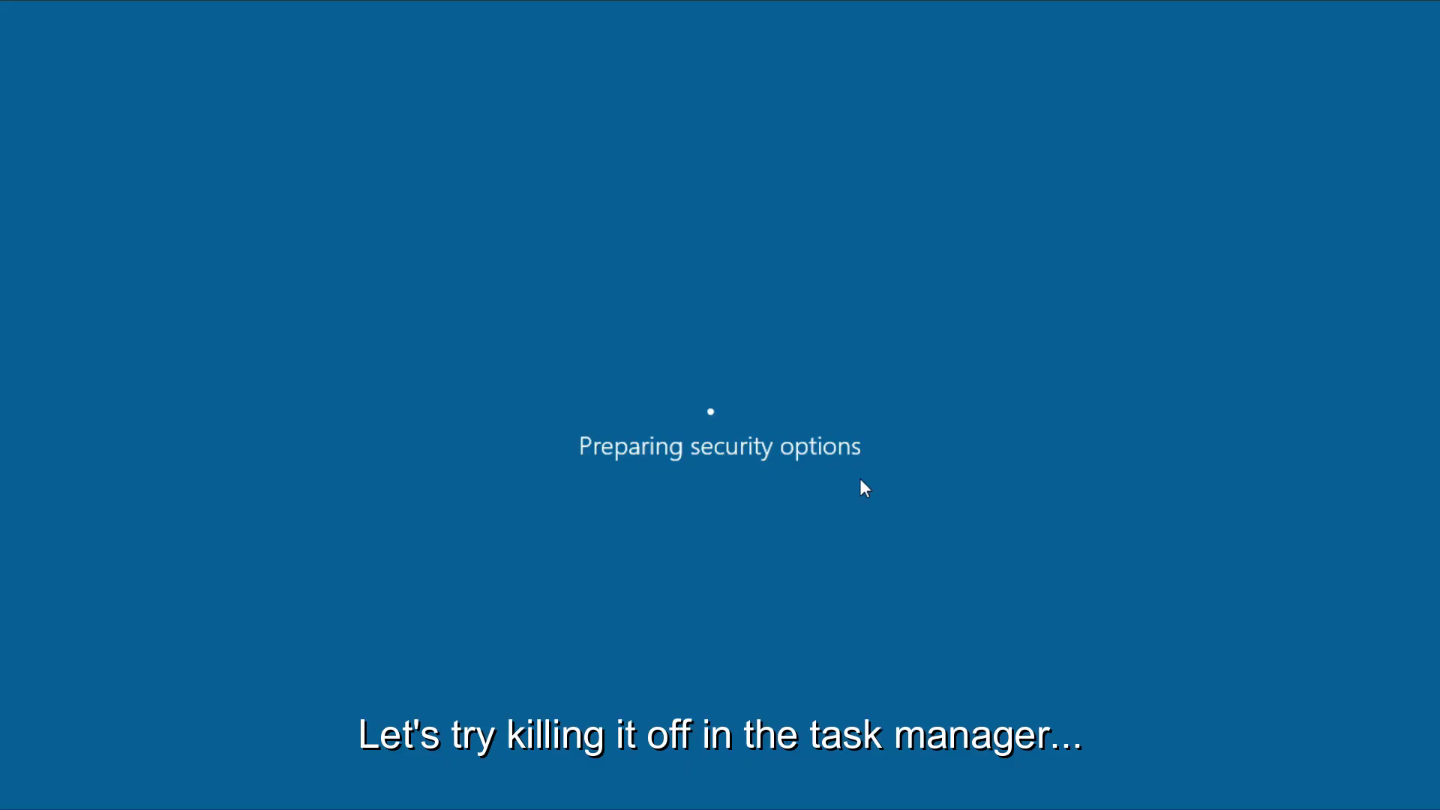
# Step: Choose Task Manager on the Ctrl+Alt+Del security screen, which Lock My PC's lock screen overrides
pyautogui.click(685, 428)
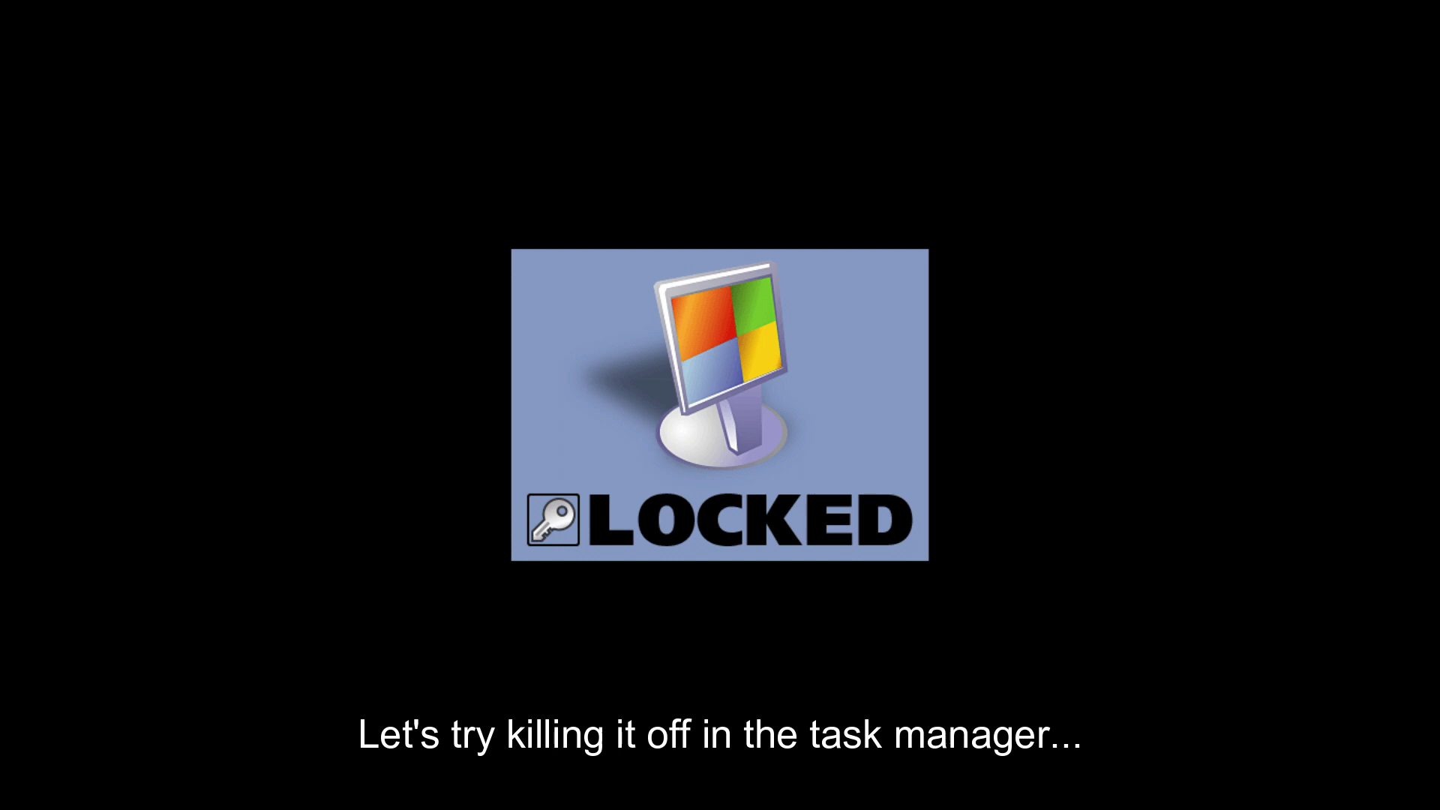
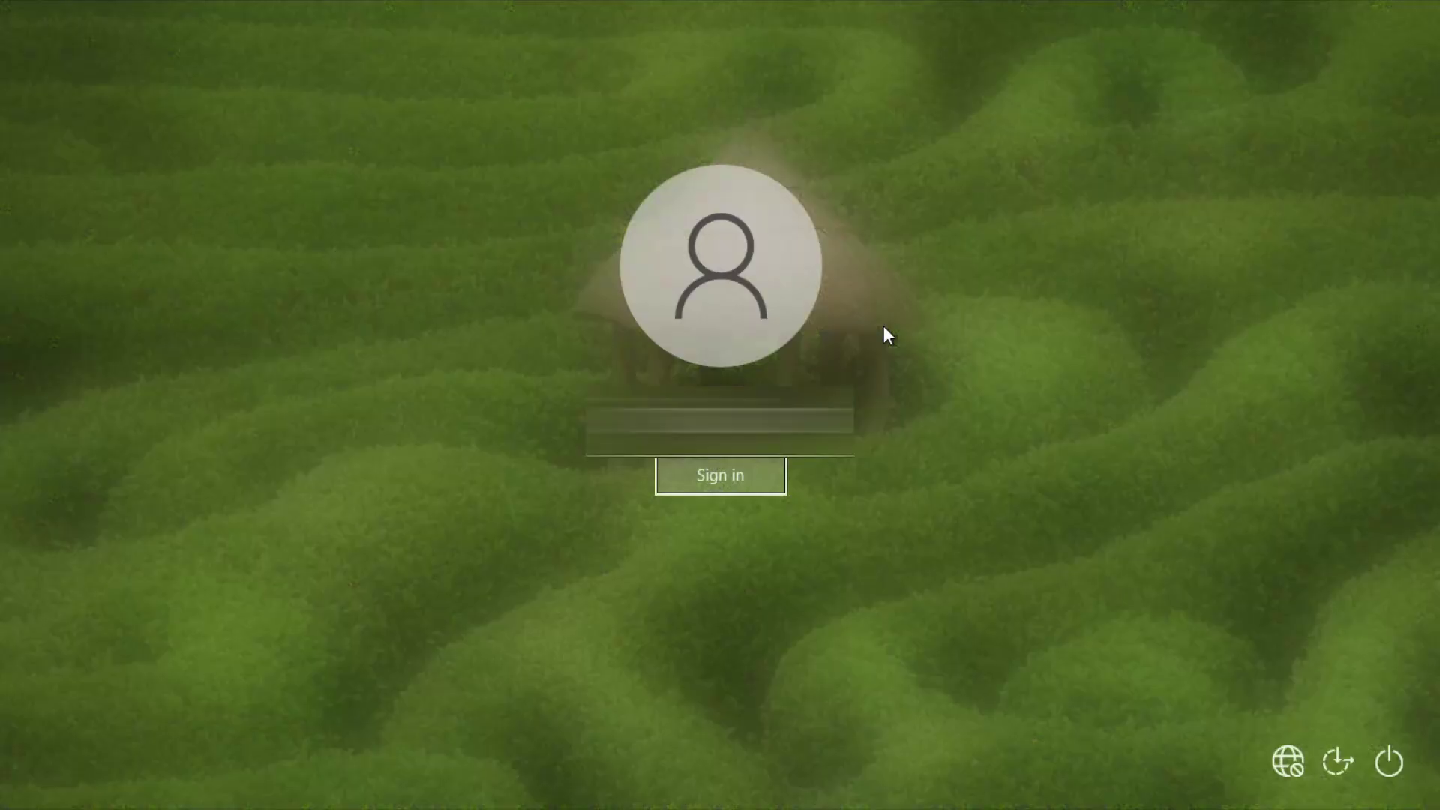
# Step: Sign in from the lock screen and let the Windows desktop finish loading
pyautogui.click(721, 475)
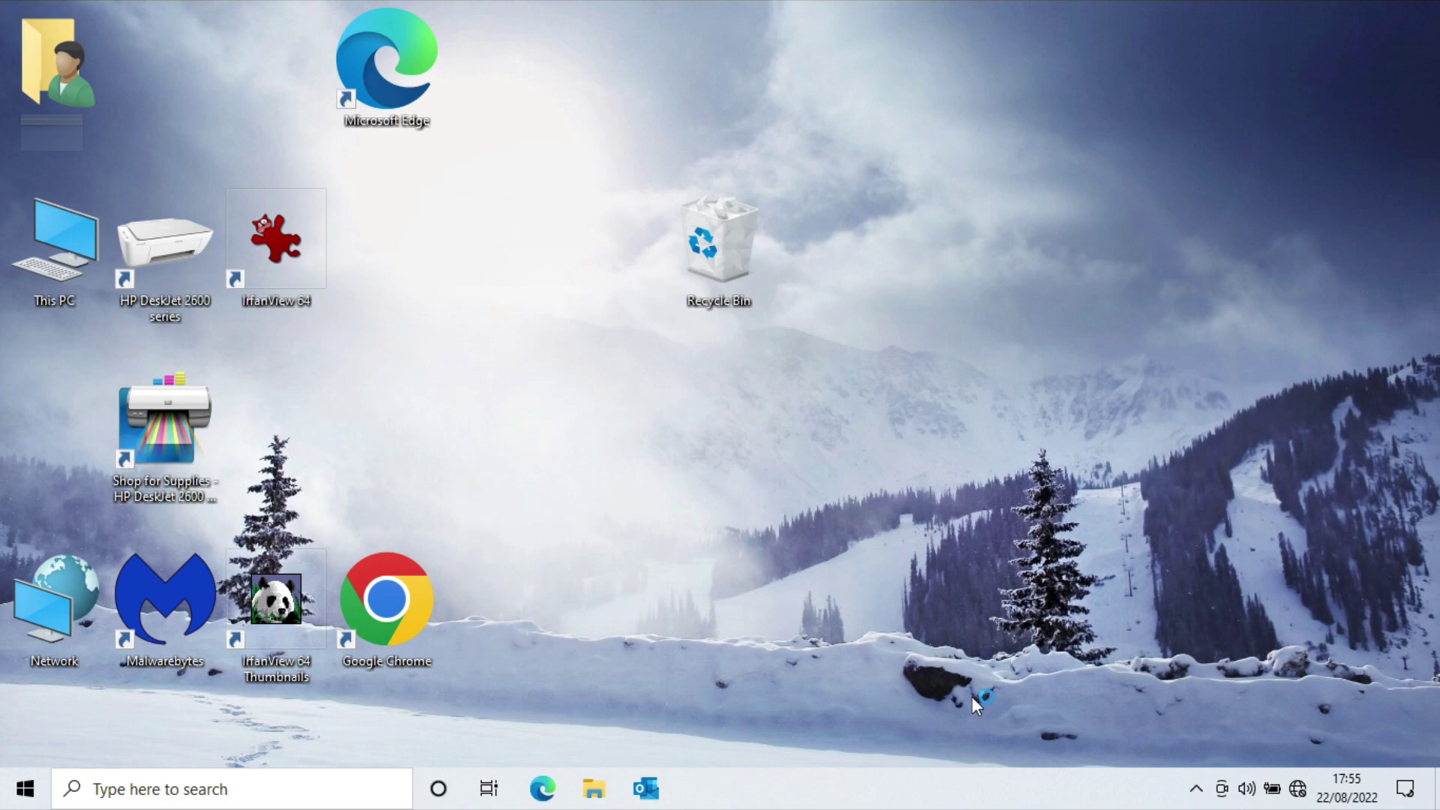
# Step: Show the hidden system-tray icons, close the panel, then show them again
pyautogui.click(1197, 789)
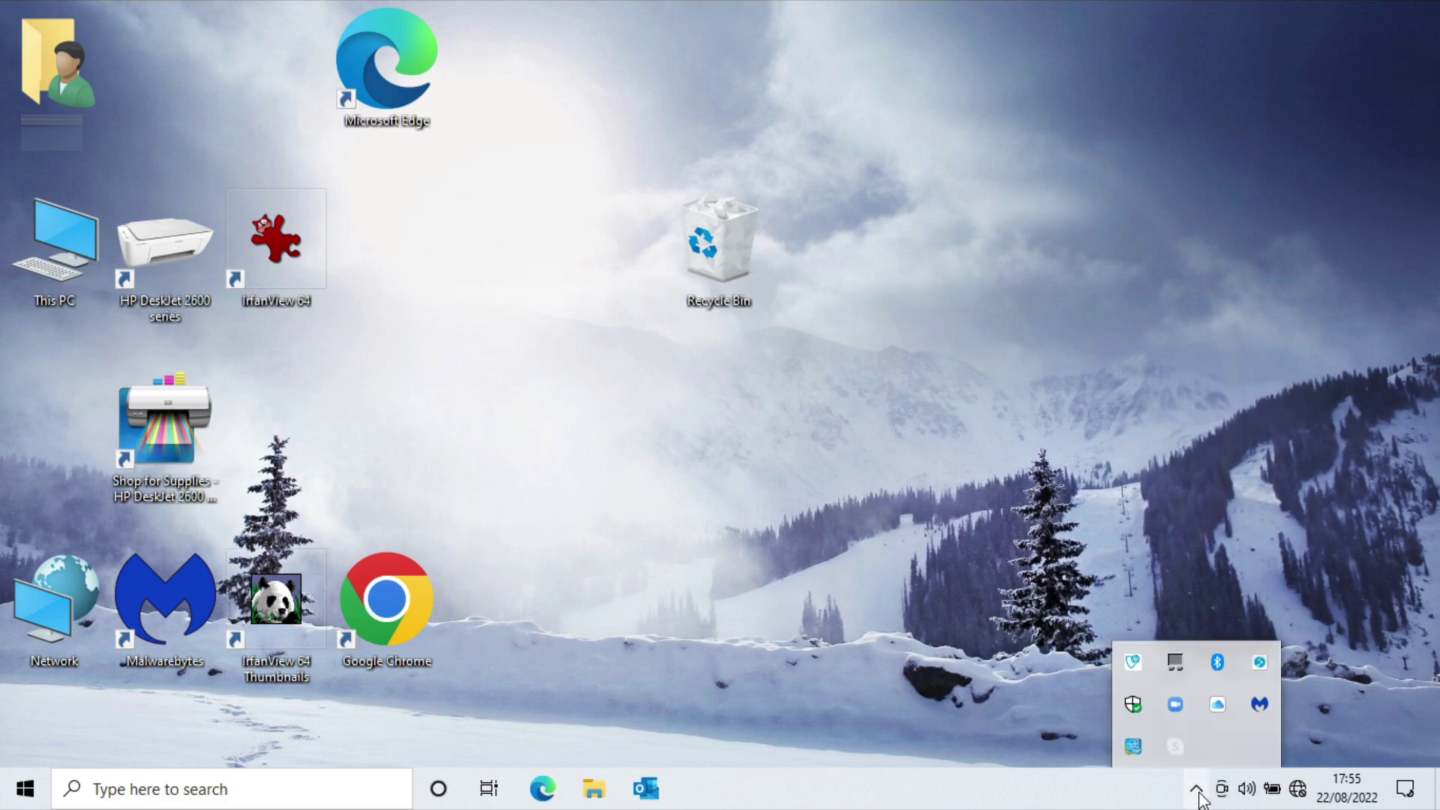
pyautogui.click(1199, 794)
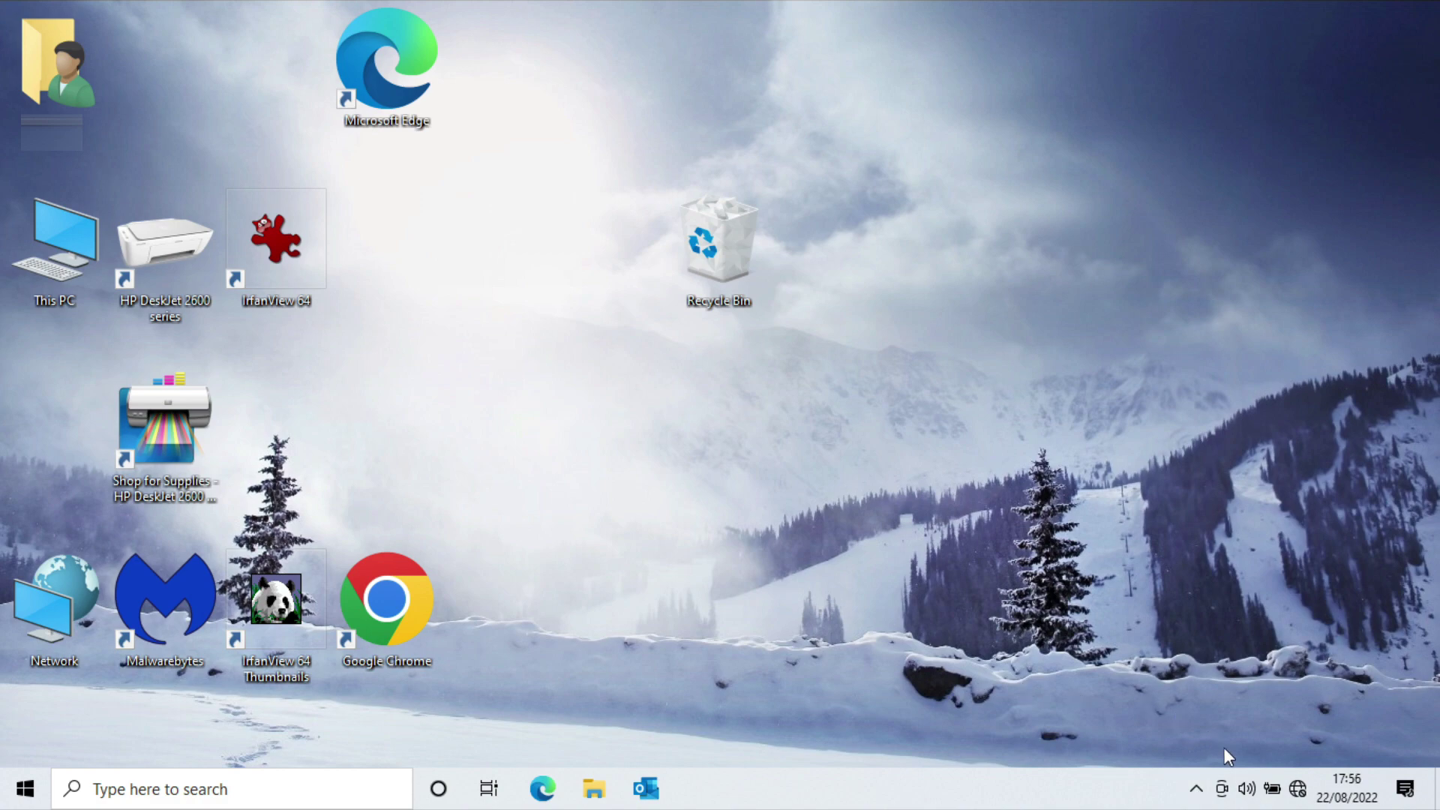
pyautogui.click(1194, 801)
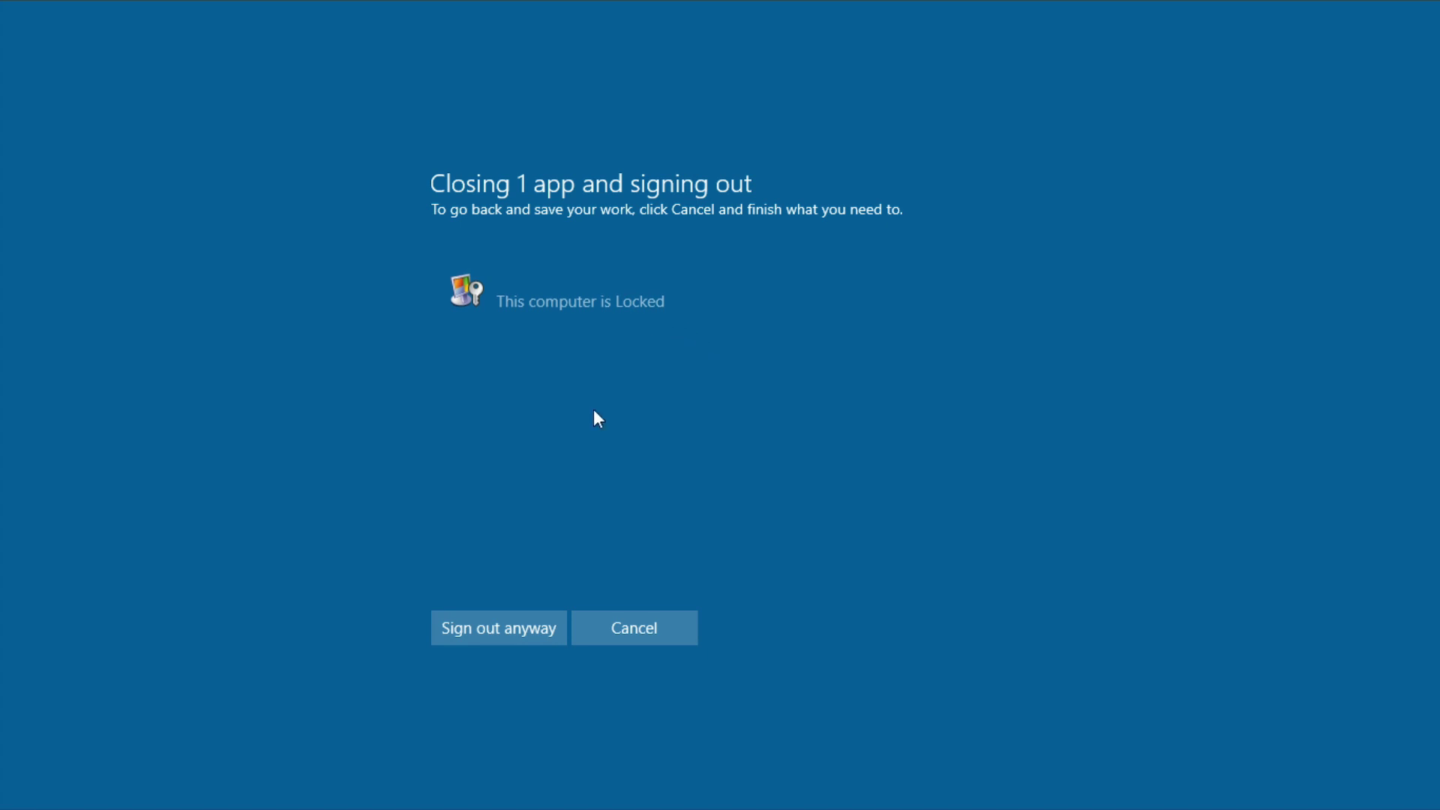
# Step: Sign out anyway despite the locked-computer app, then launch Settings from Start
pyautogui.click(520, 624)
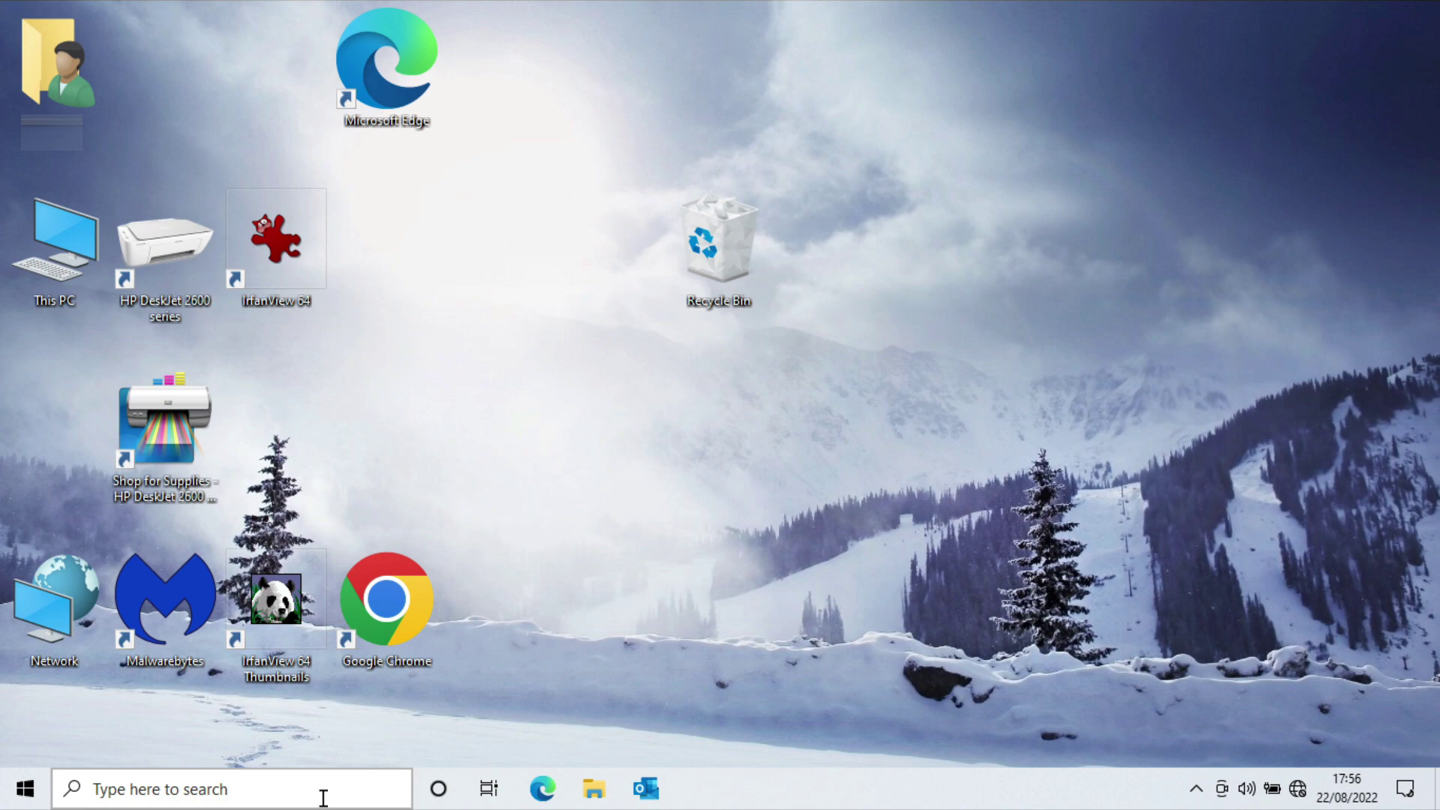
pyautogui.click(25, 789)
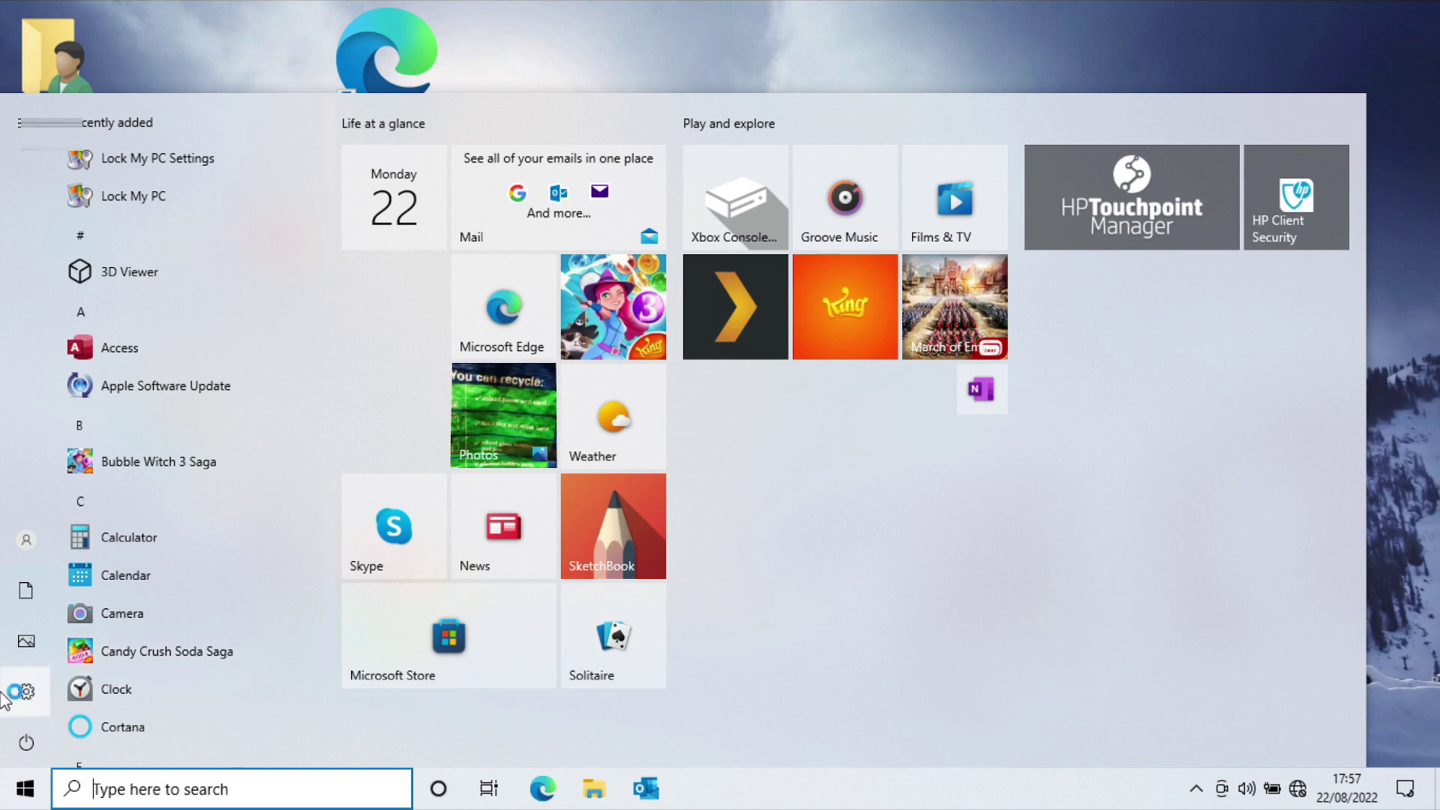
pyautogui.click(38, 690)
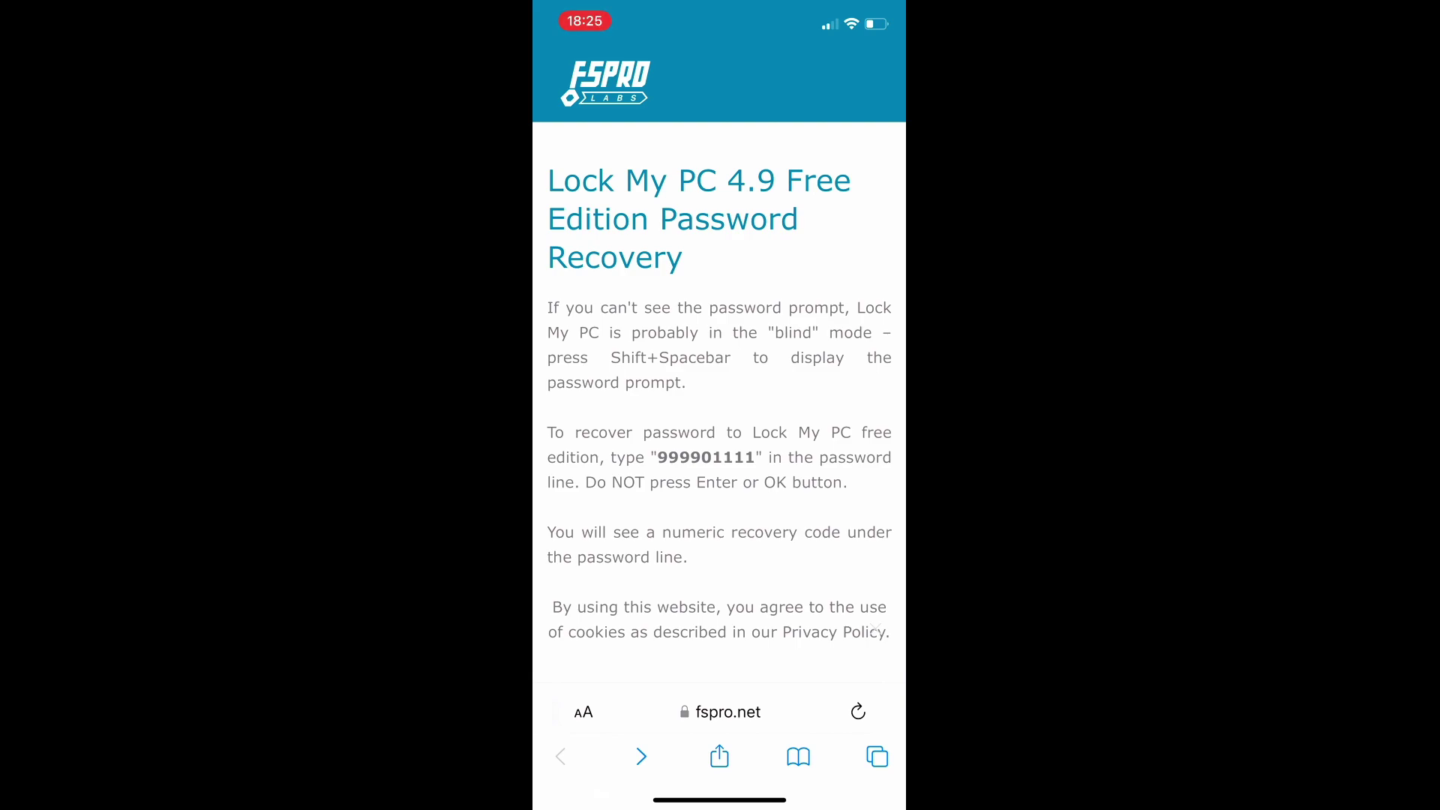
# Step: Scroll down to the Lock My PC recovery form and select the Password Recovery code field
pyautogui.scroll(-5, 719, 428)
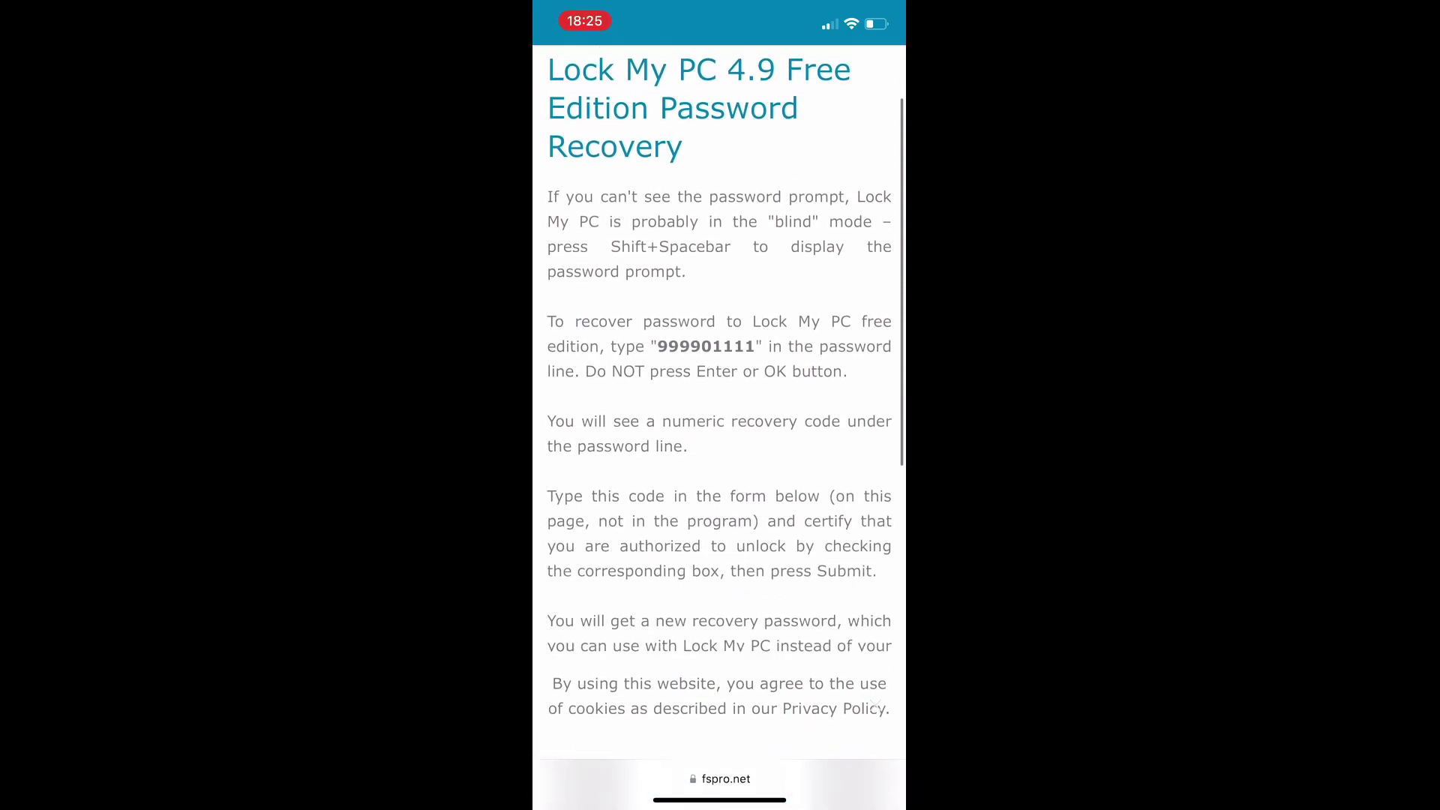
pyautogui.scroll(-4, 720, 427)
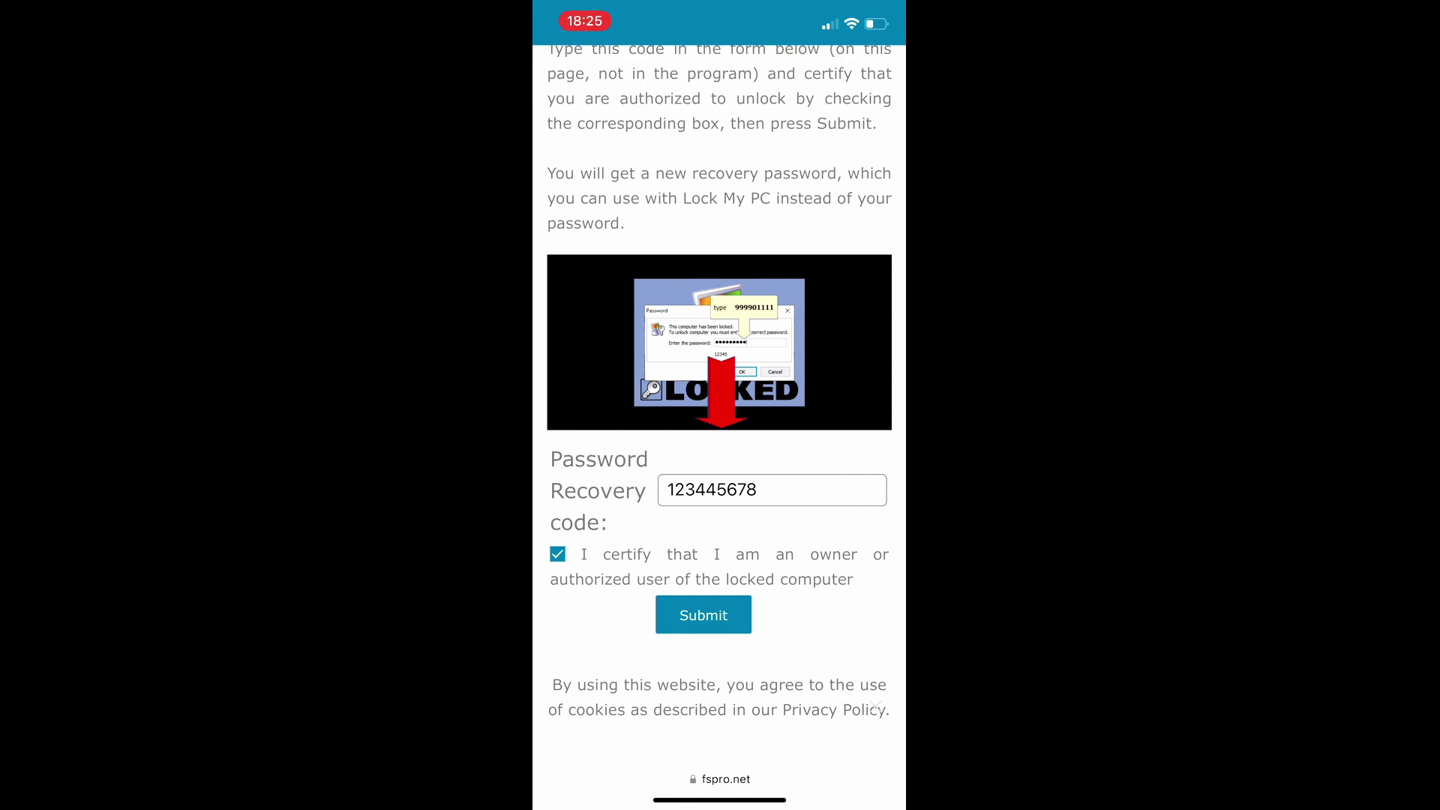
pyautogui.click(772, 490)
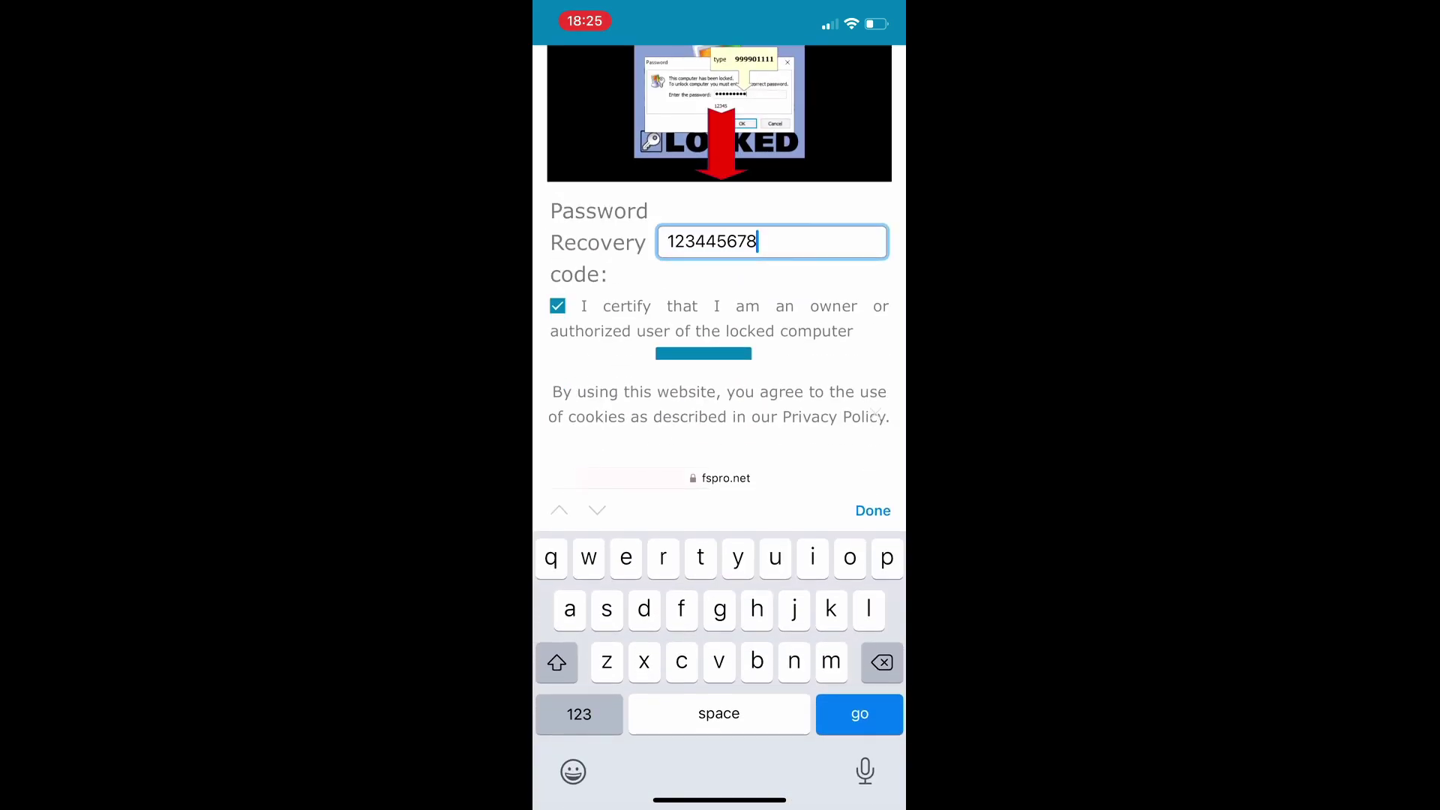
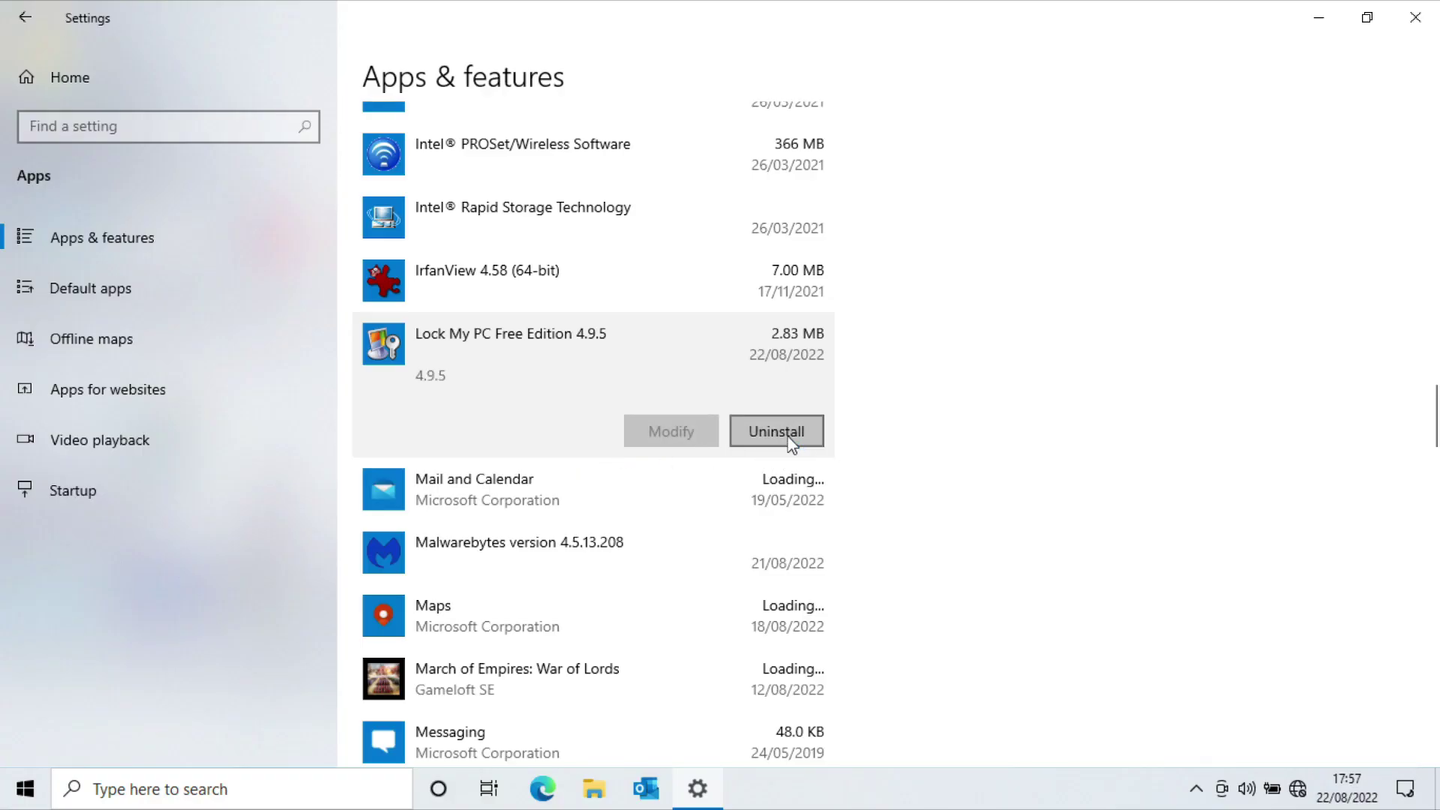
# Step: Start uninstalling Lock My PC Free Edition 4.9.5 and approve the UAC prompt
pyautogui.click(788, 439)
pyautogui.click(868, 389)
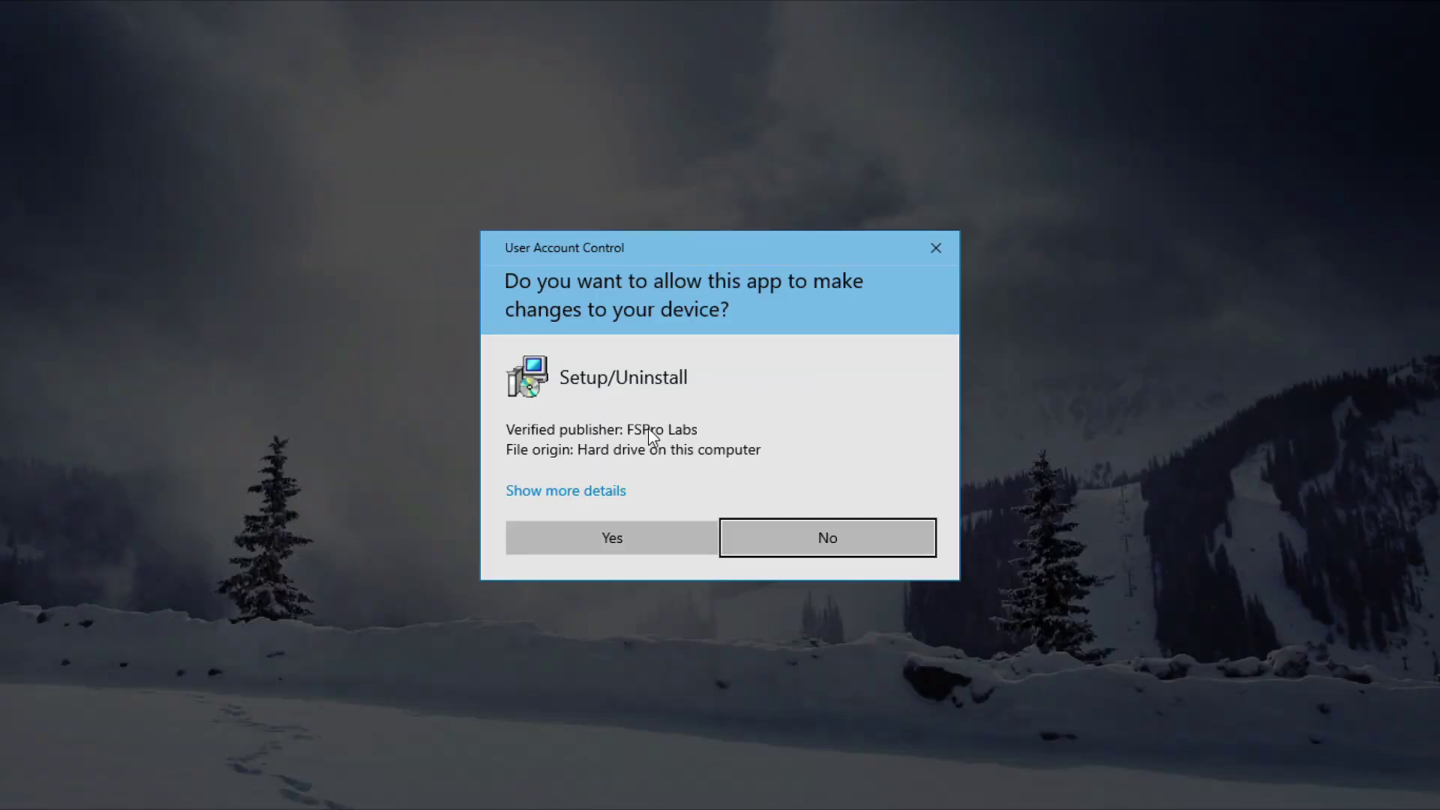
pyautogui.click(607, 537)
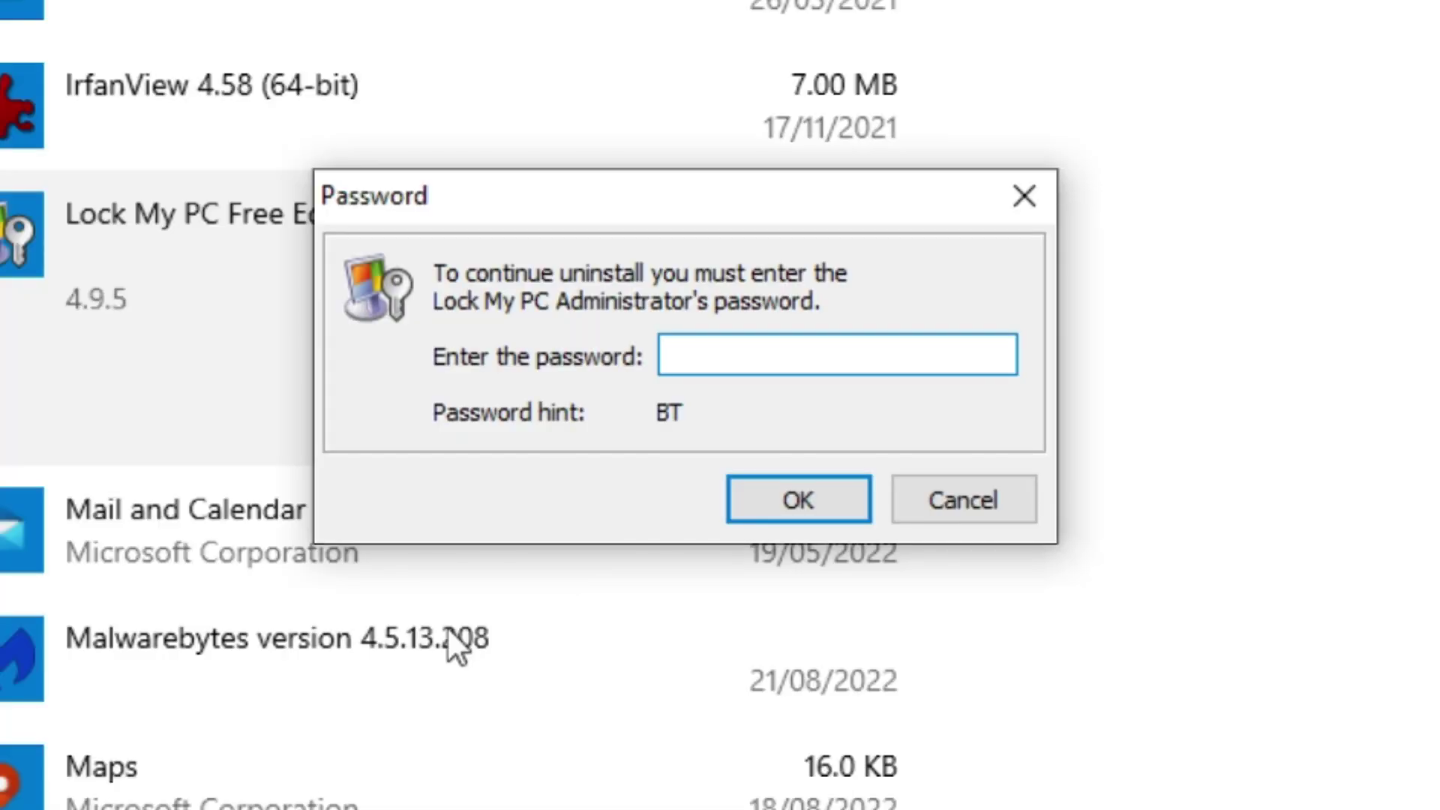
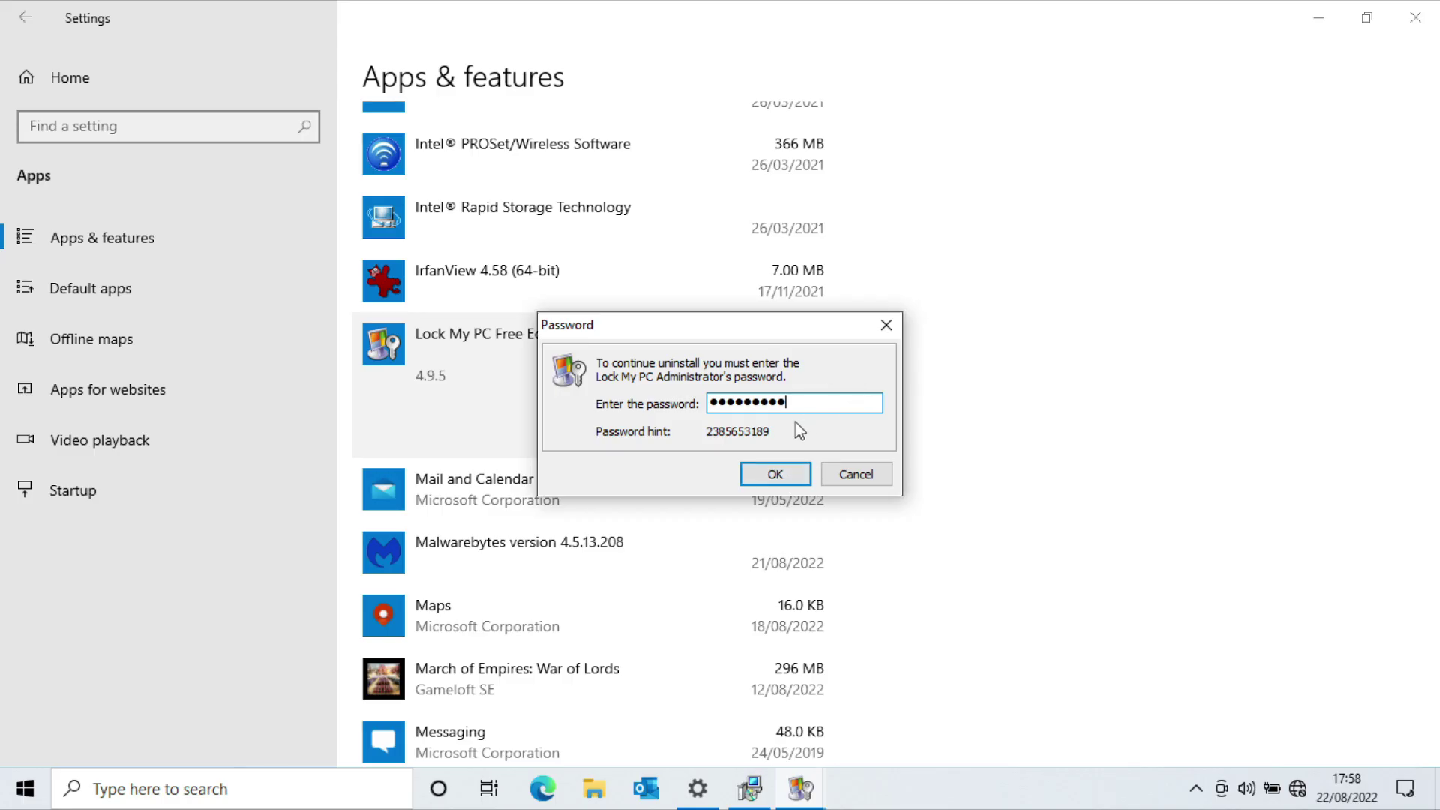
# Step: Enter the administrator password for the uninstaller and submit it
pyautogui.moveTo(797, 402); pyautogui.dragTo(583, 386)
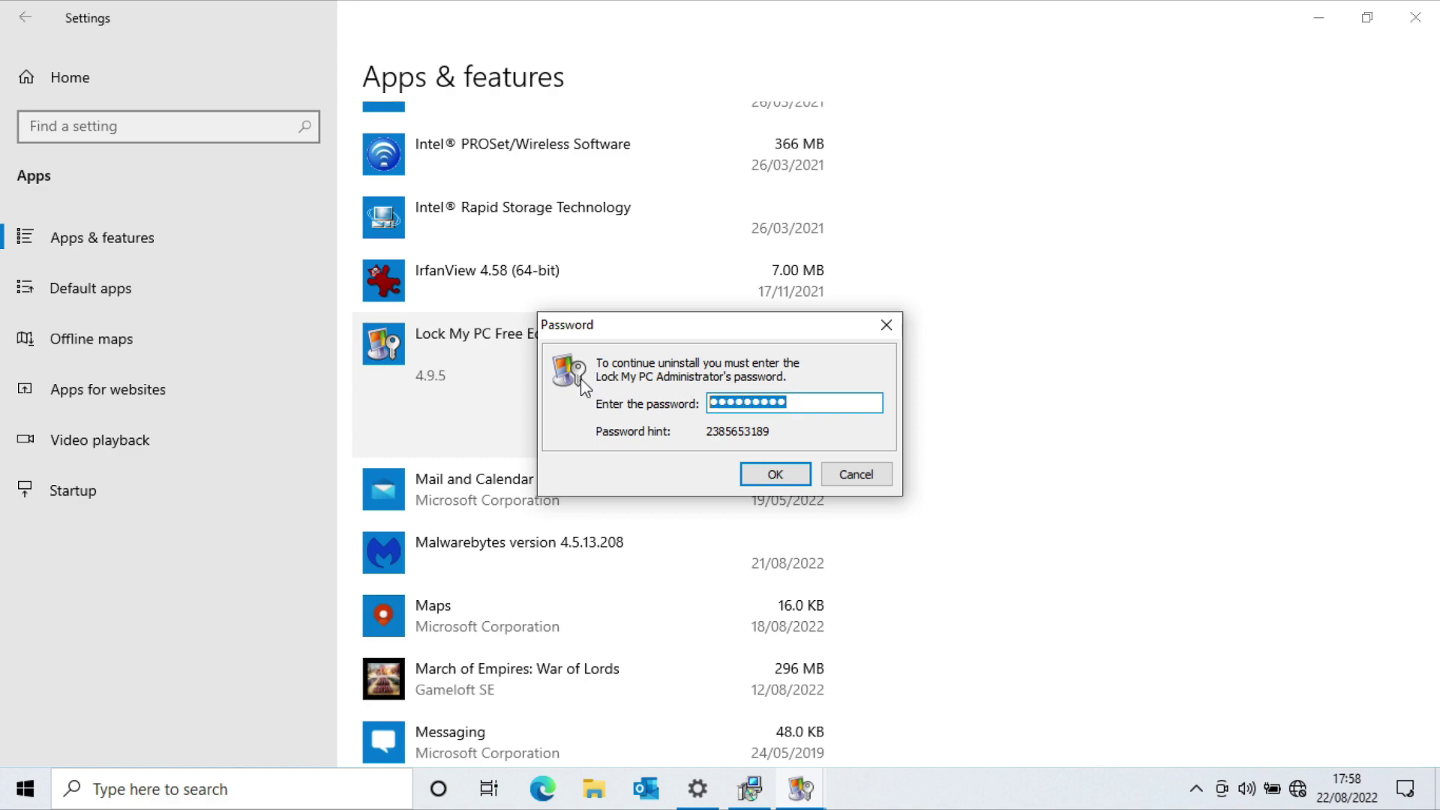
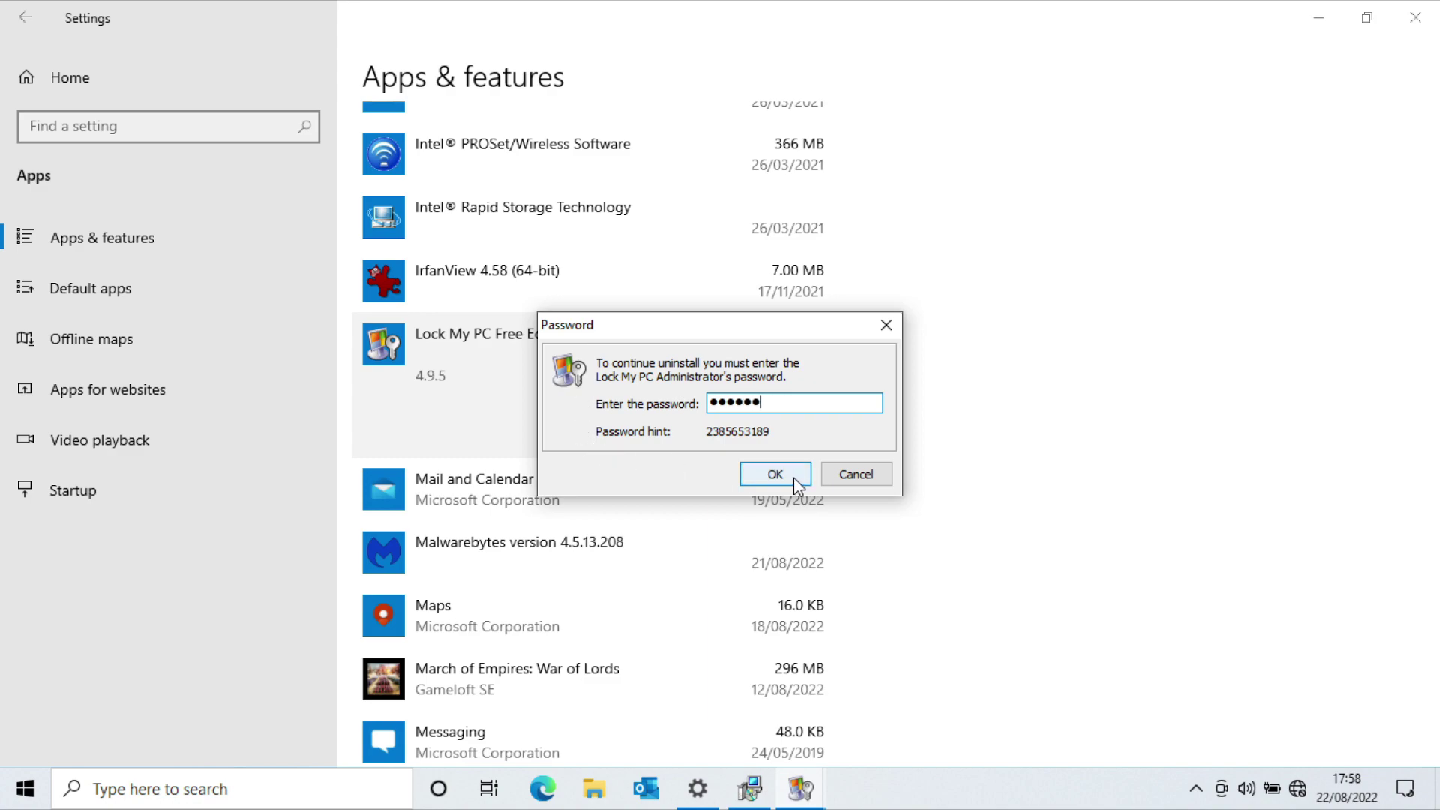
pyautogui.click(794, 477)
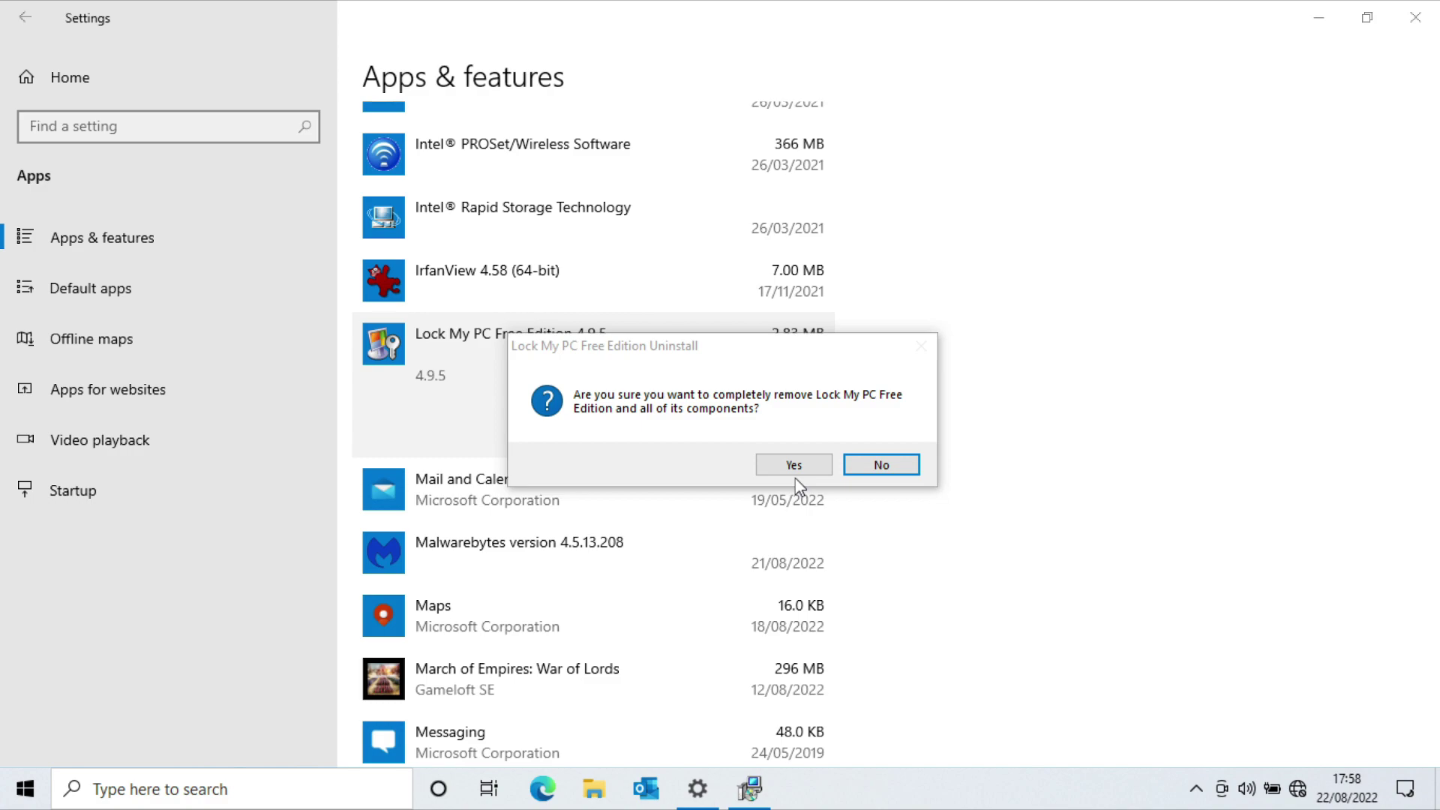
# Step: Confirm complete removal of Lock My PC, clear Edge's restore notice, and acknowledge the restart notice
pyautogui.click(794, 465)
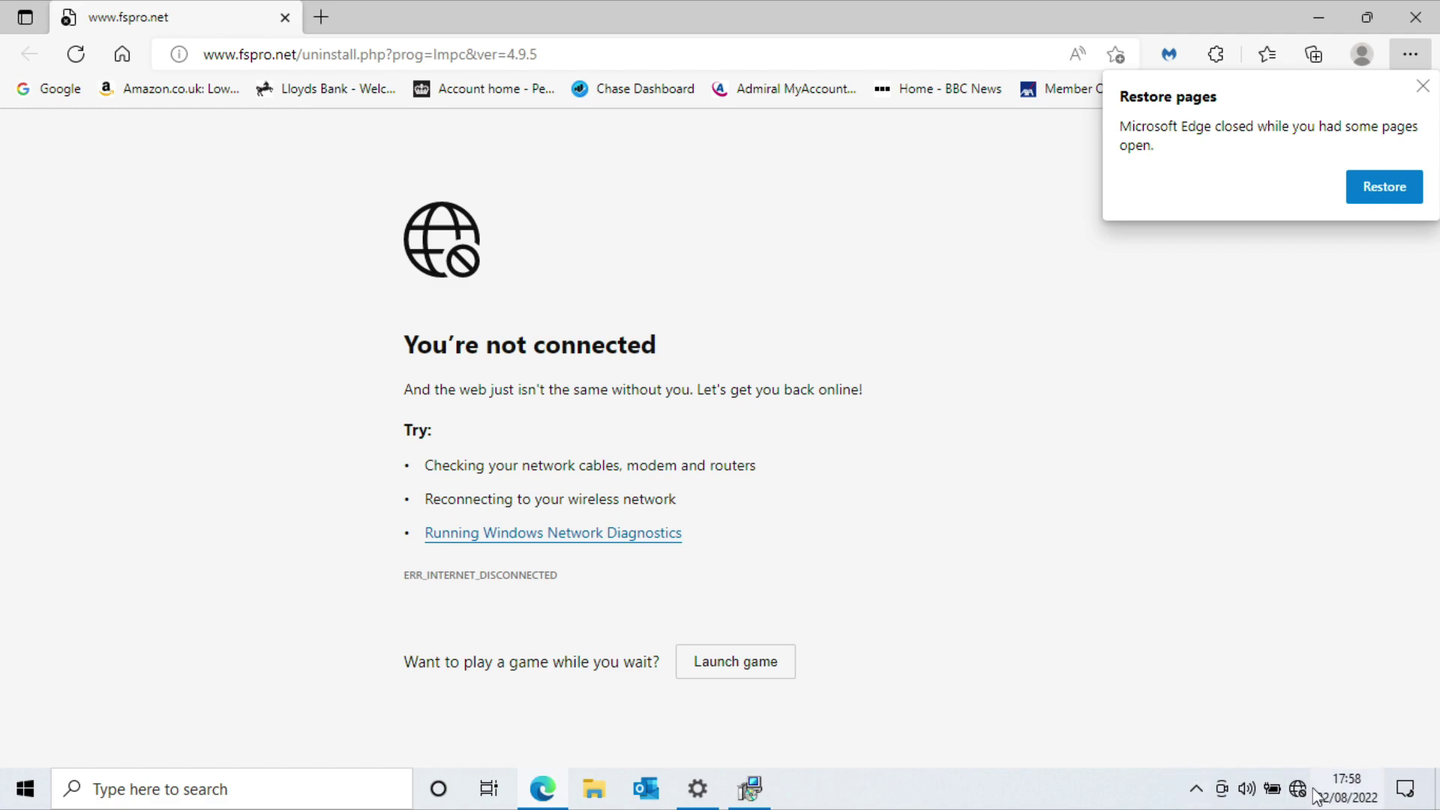
pyautogui.click(1424, 86)
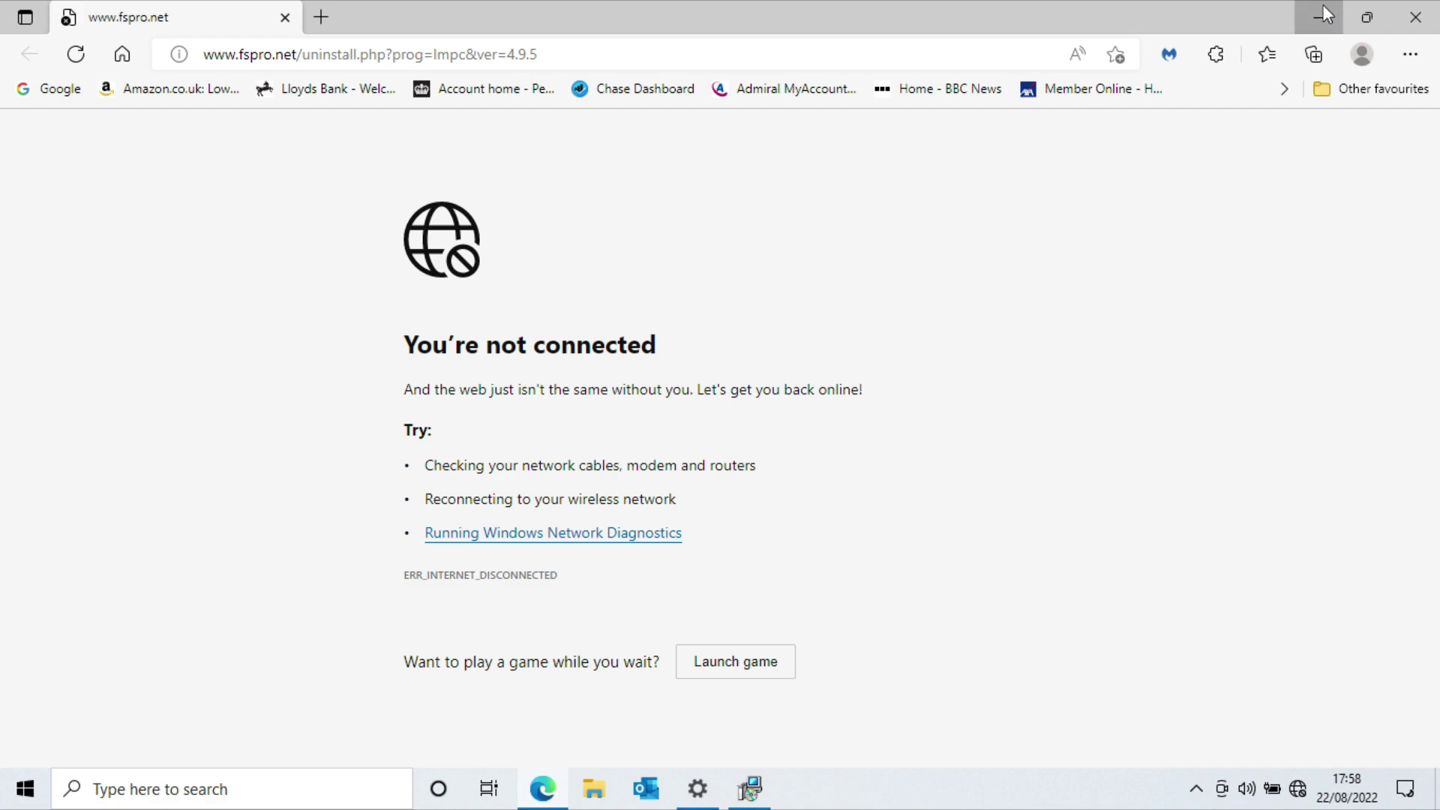
pyautogui.click(1325, 15)
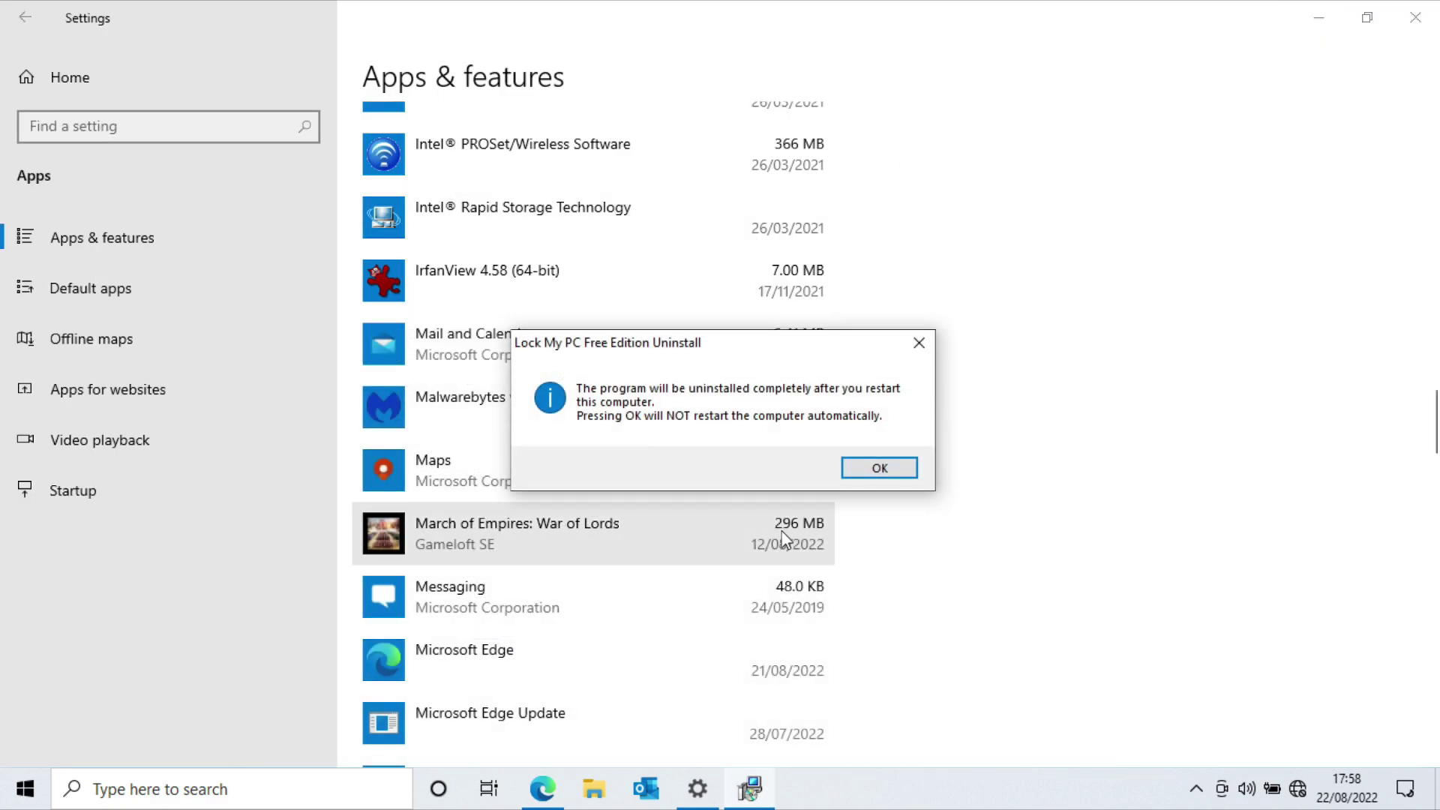
pyautogui.click(880, 469)
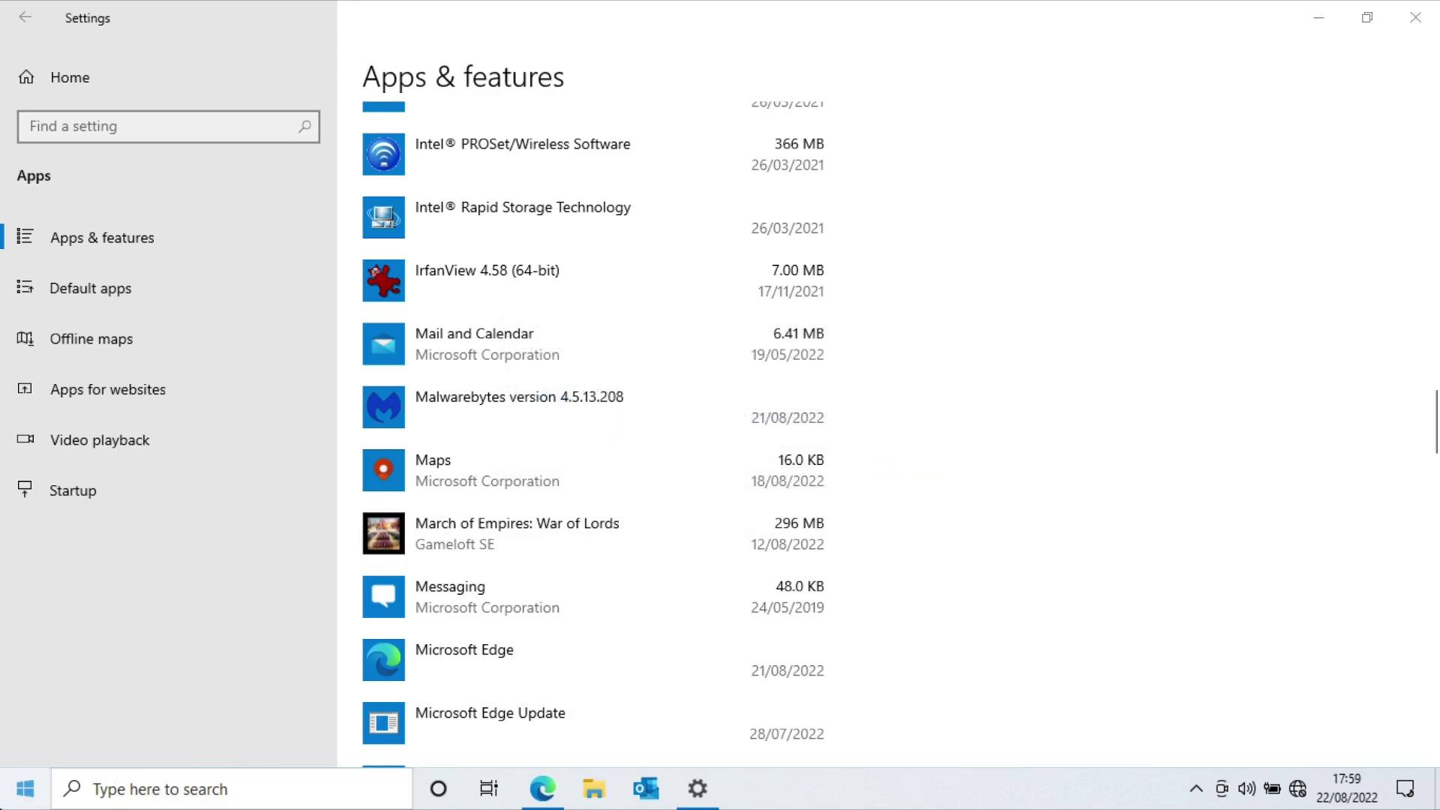
# Step: Open Apps & features and scroll the list to confirm Lock My PC is gone
pyautogui.click(30, 789)
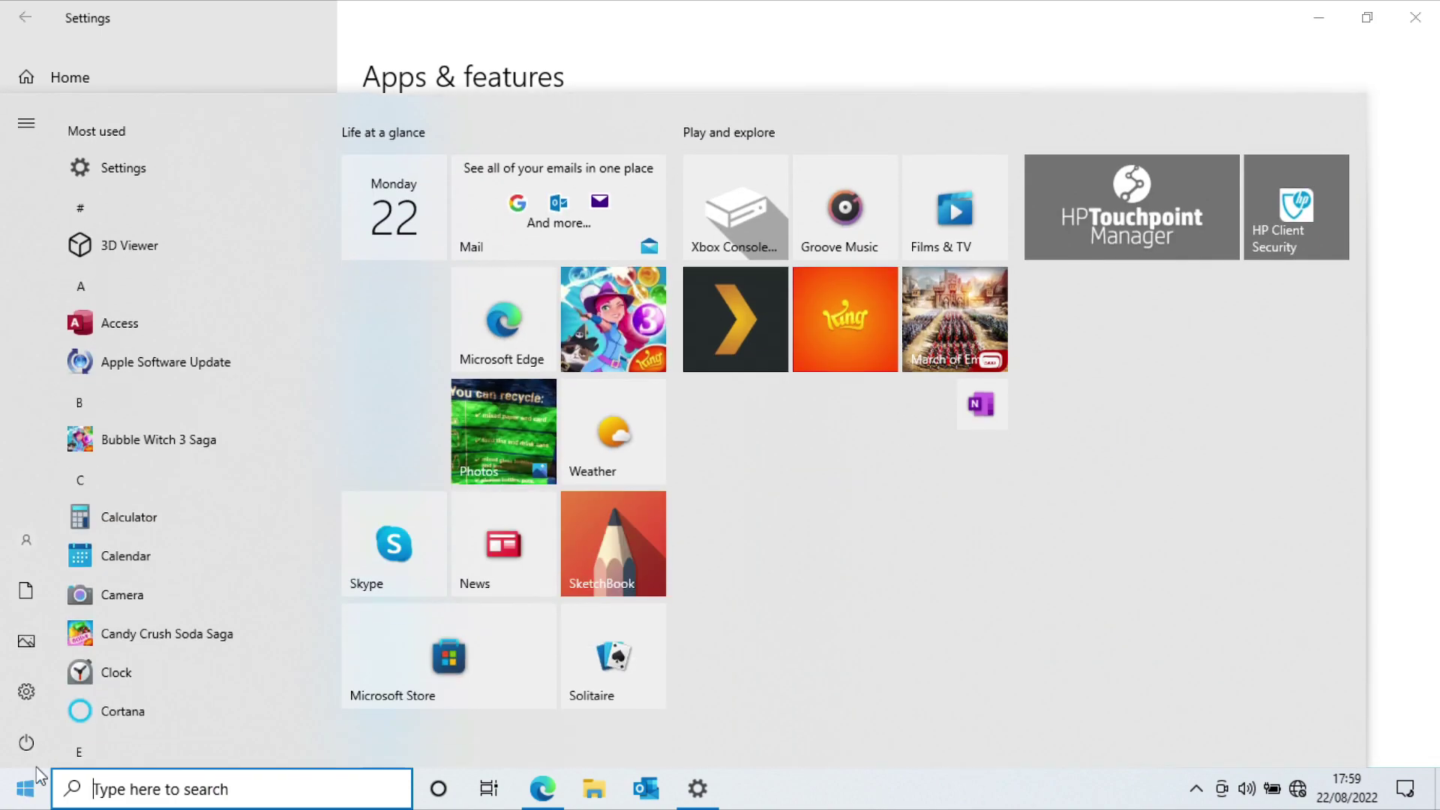
pyautogui.click(48, 743)
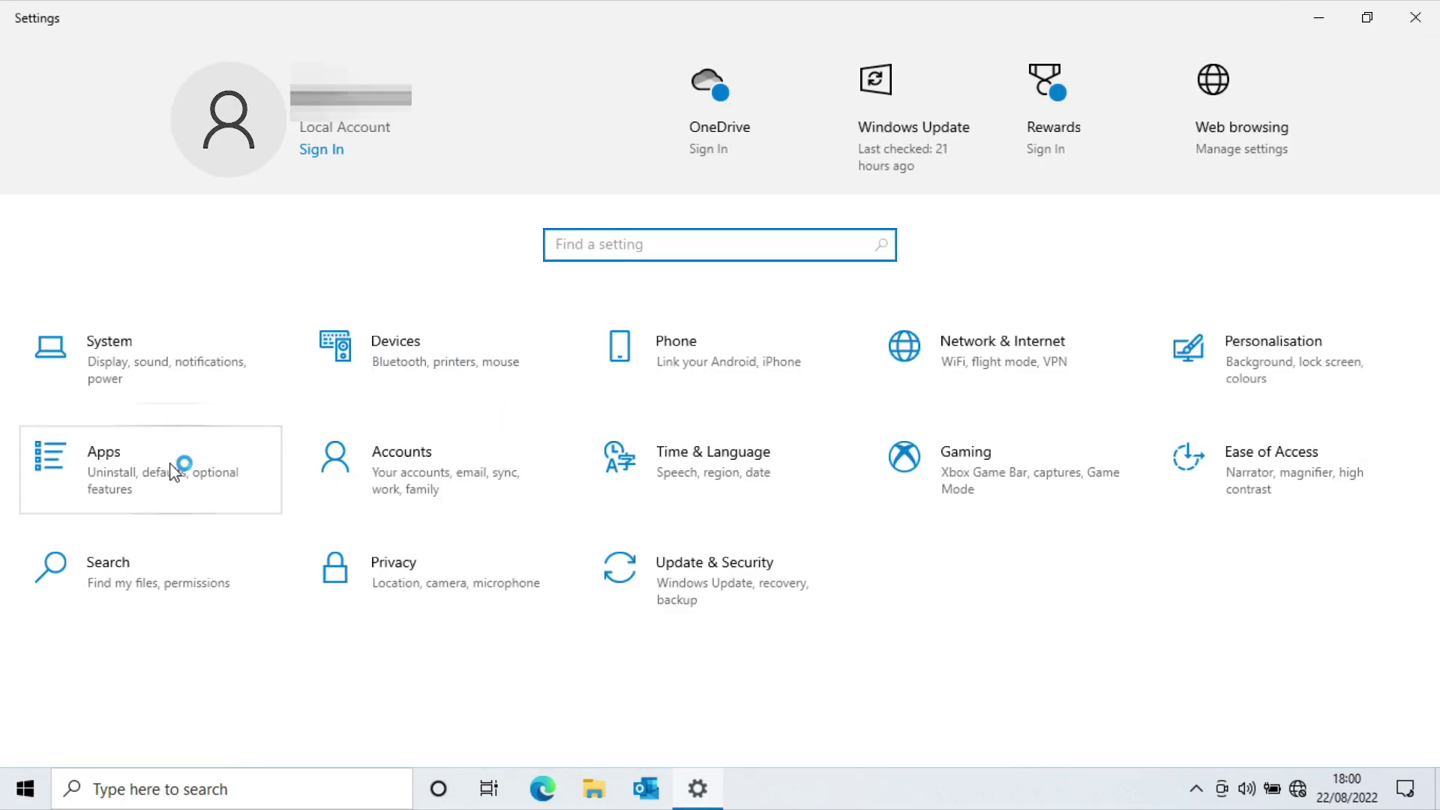
pyautogui.click(173, 471)
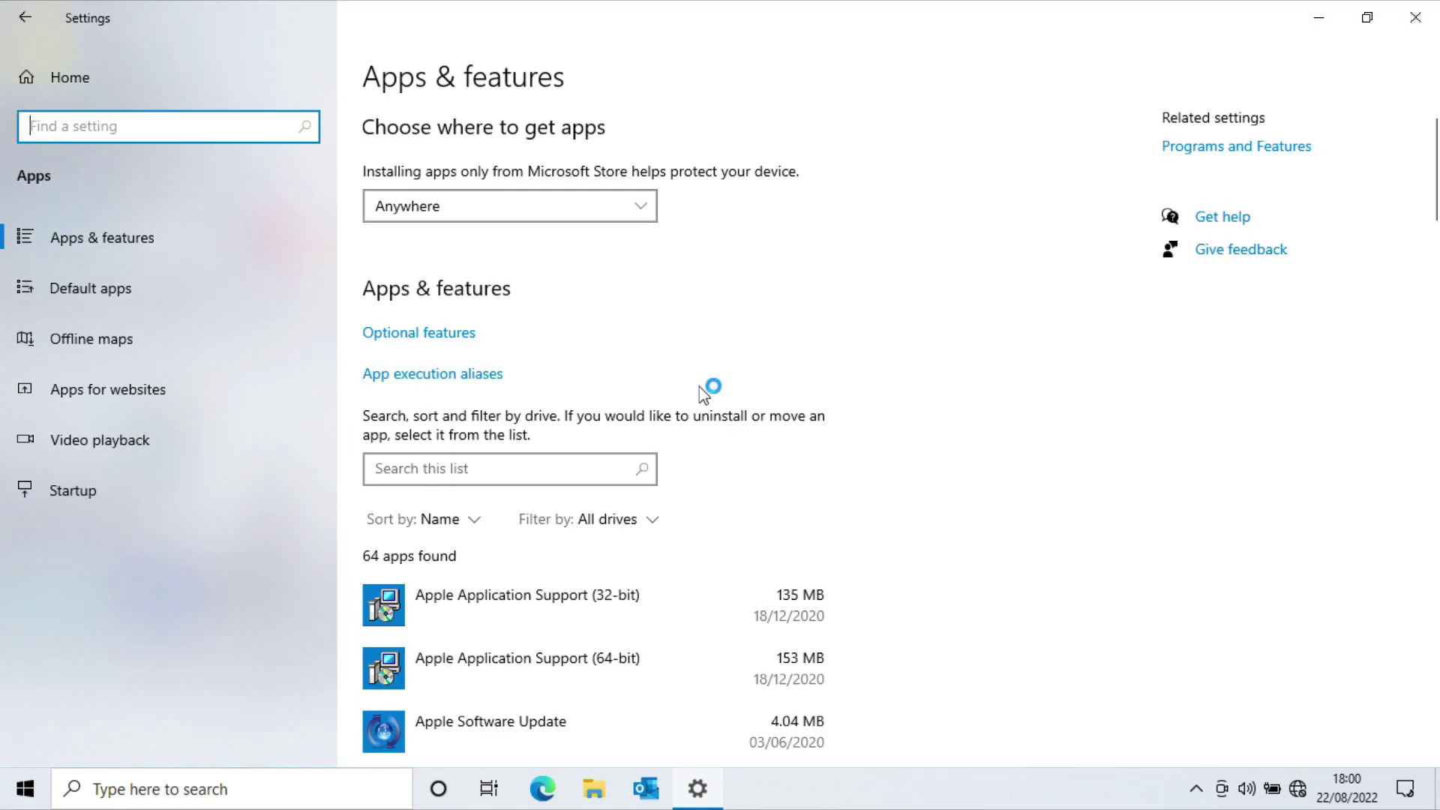
pyautogui.scroll(-20, 699, 385)
pyautogui.scroll(-12, 699, 385)
pyautogui.scroll(8, 699, 386)
pyautogui.scroll(5, 699, 386)
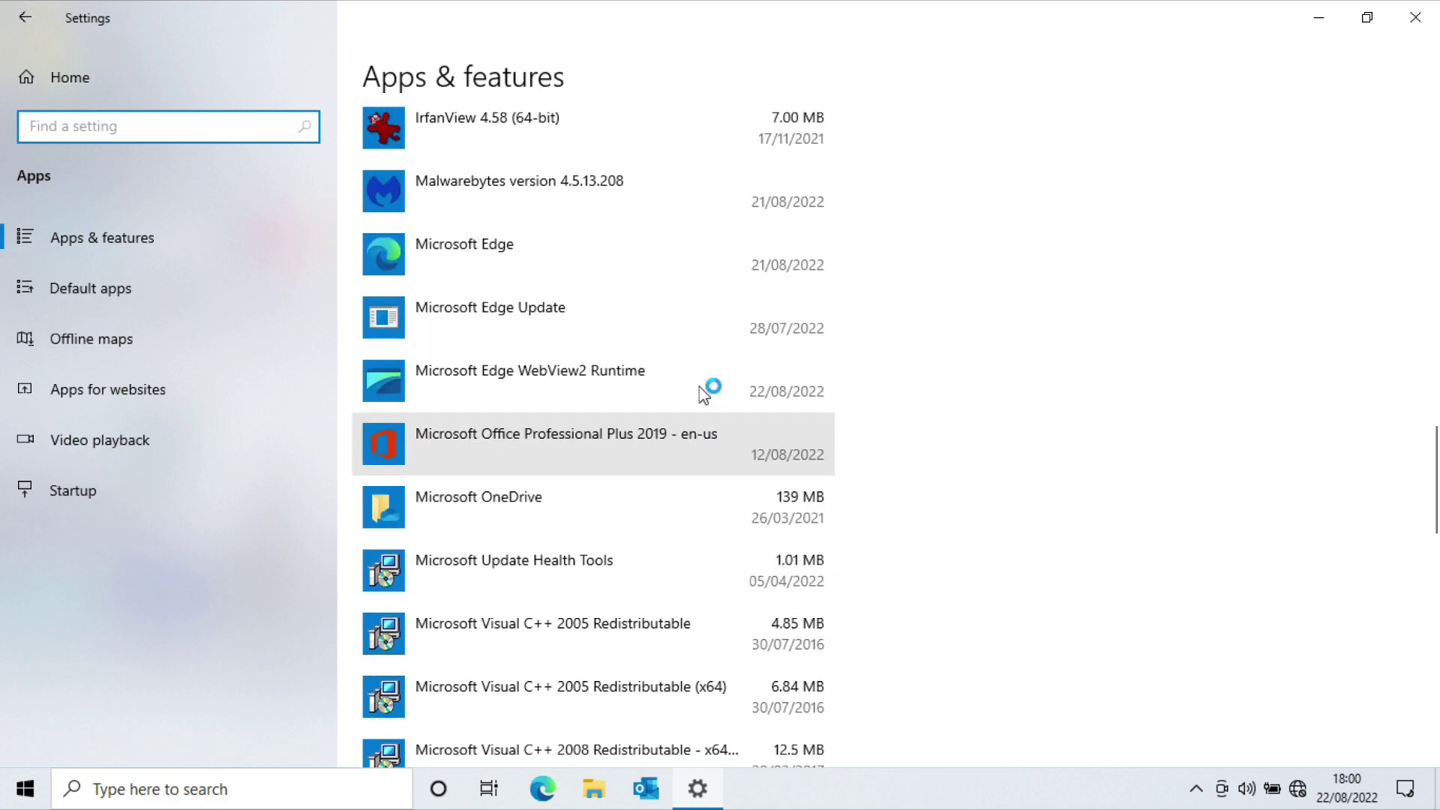
pyautogui.scroll(3, 700, 386)
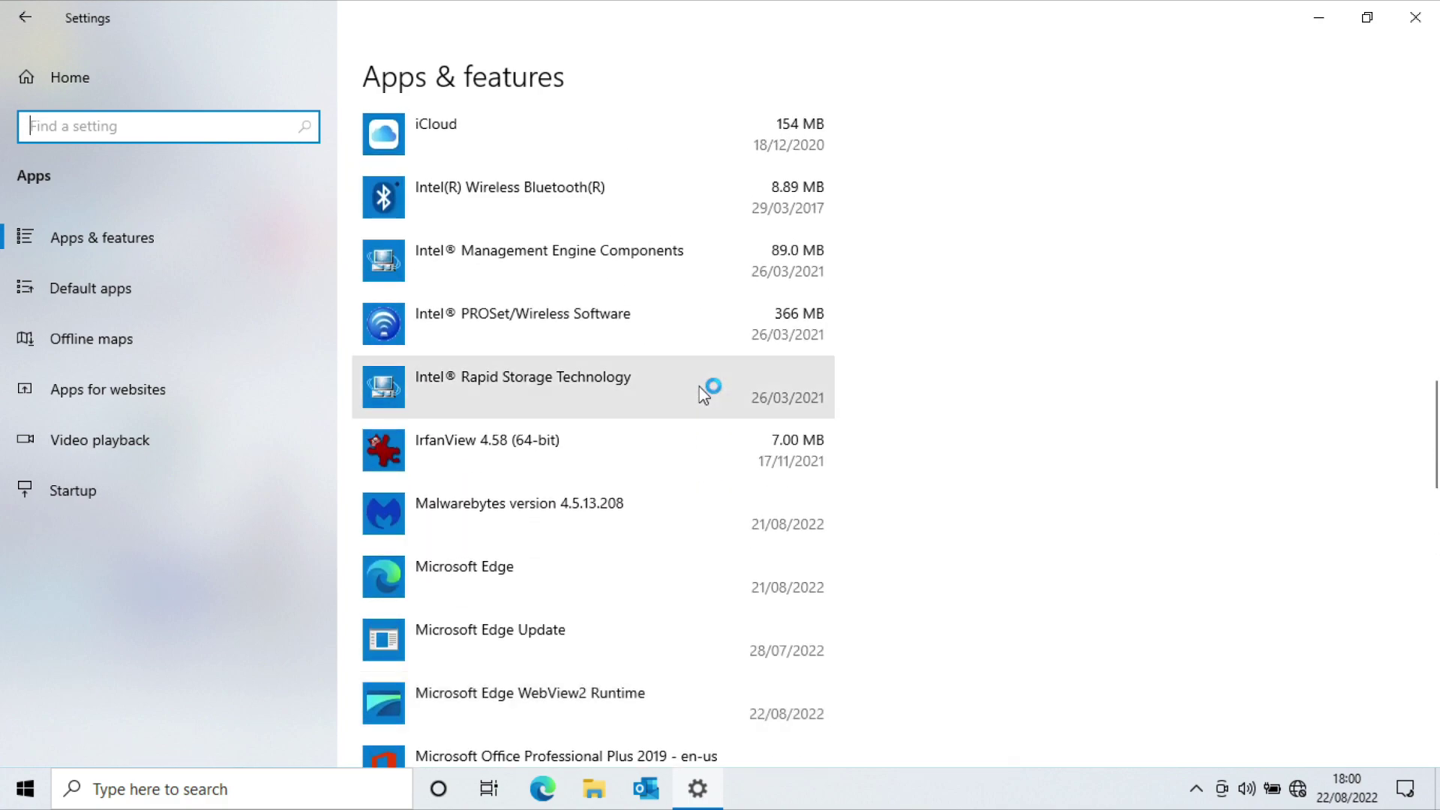
pyautogui.scroll(-5, 699, 385)
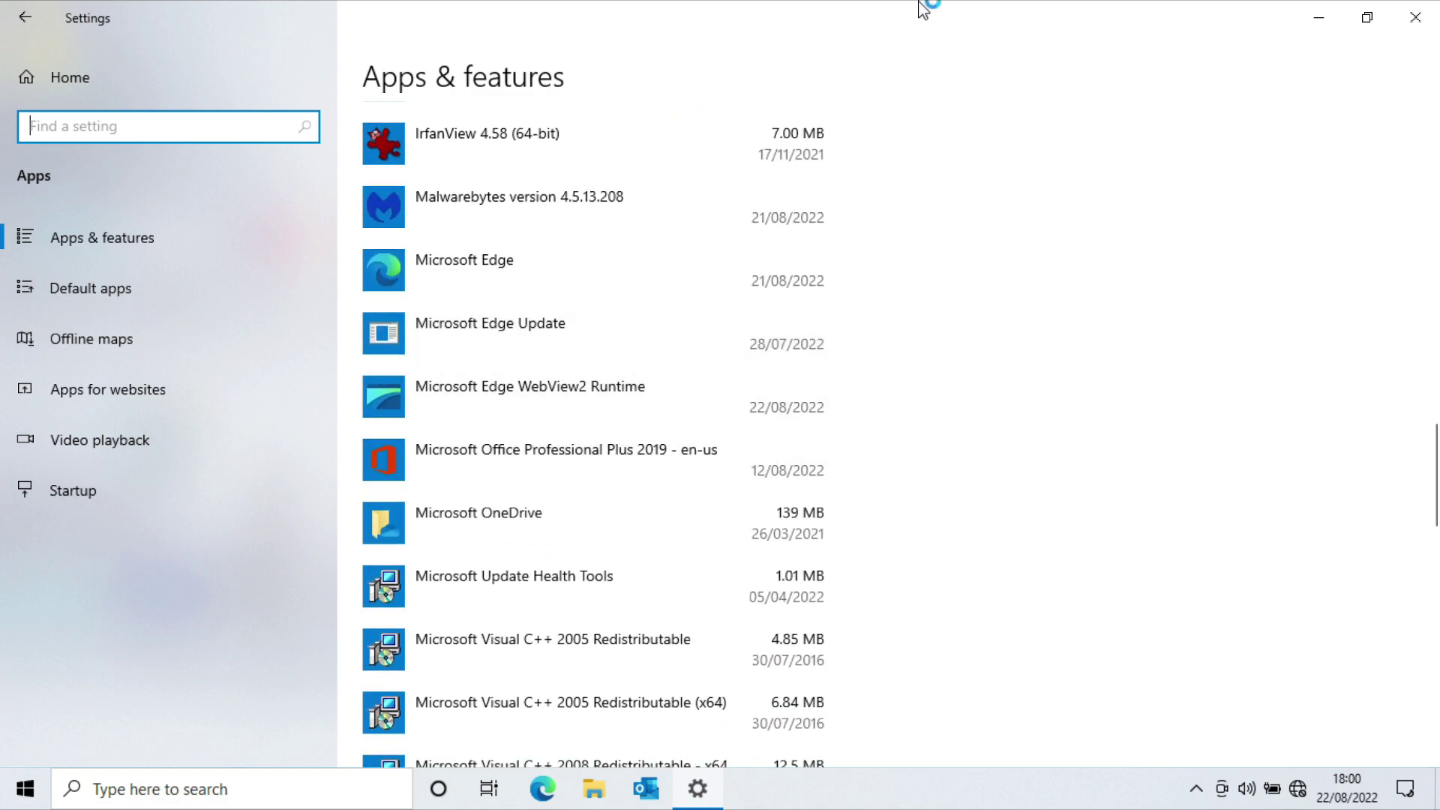
# Step: Close Settings, launch Registry Editor via regedit, and search the registry for 'Lock my PC'
pyautogui.click(1415, 18)
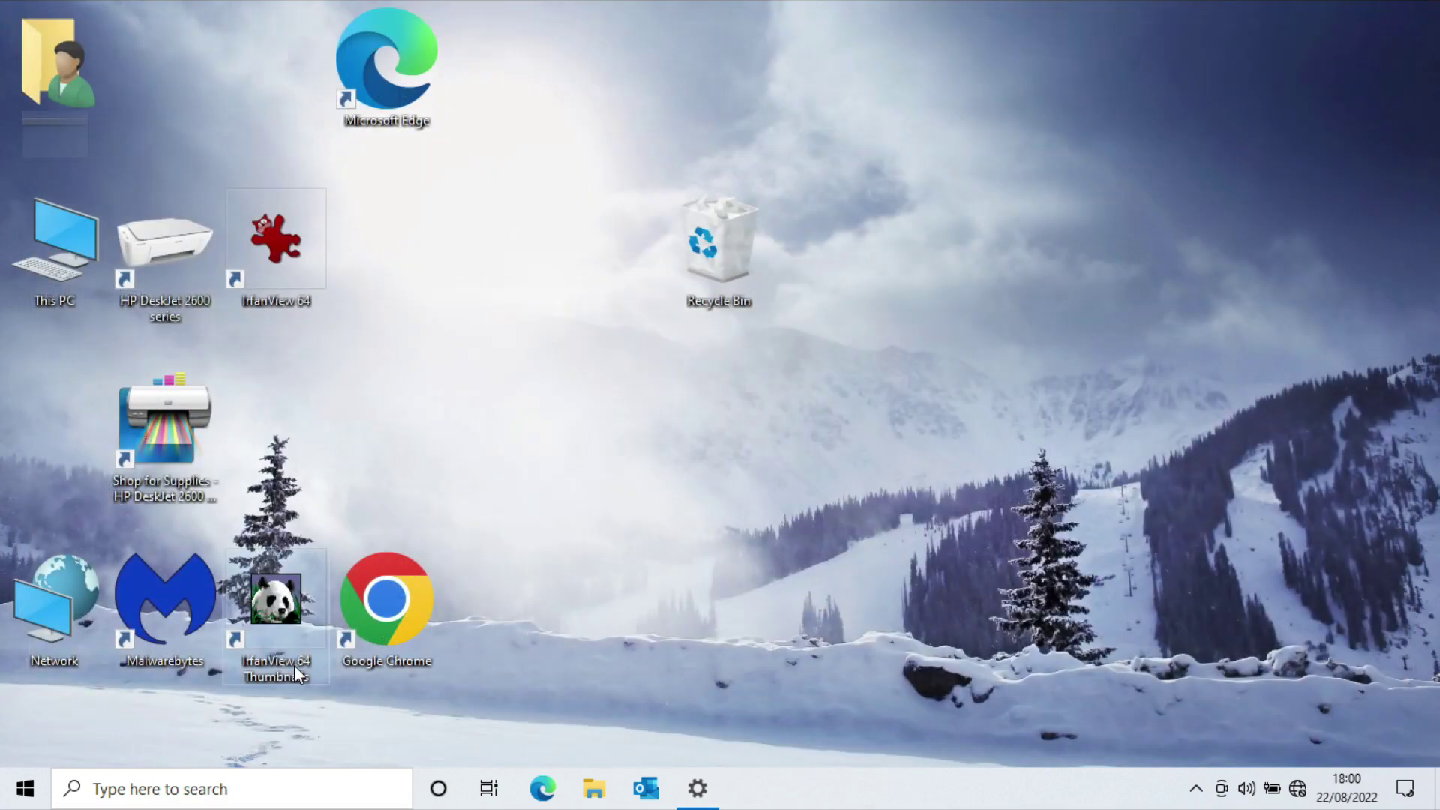
pyautogui.click(177, 789)
pyautogui.write('reg')
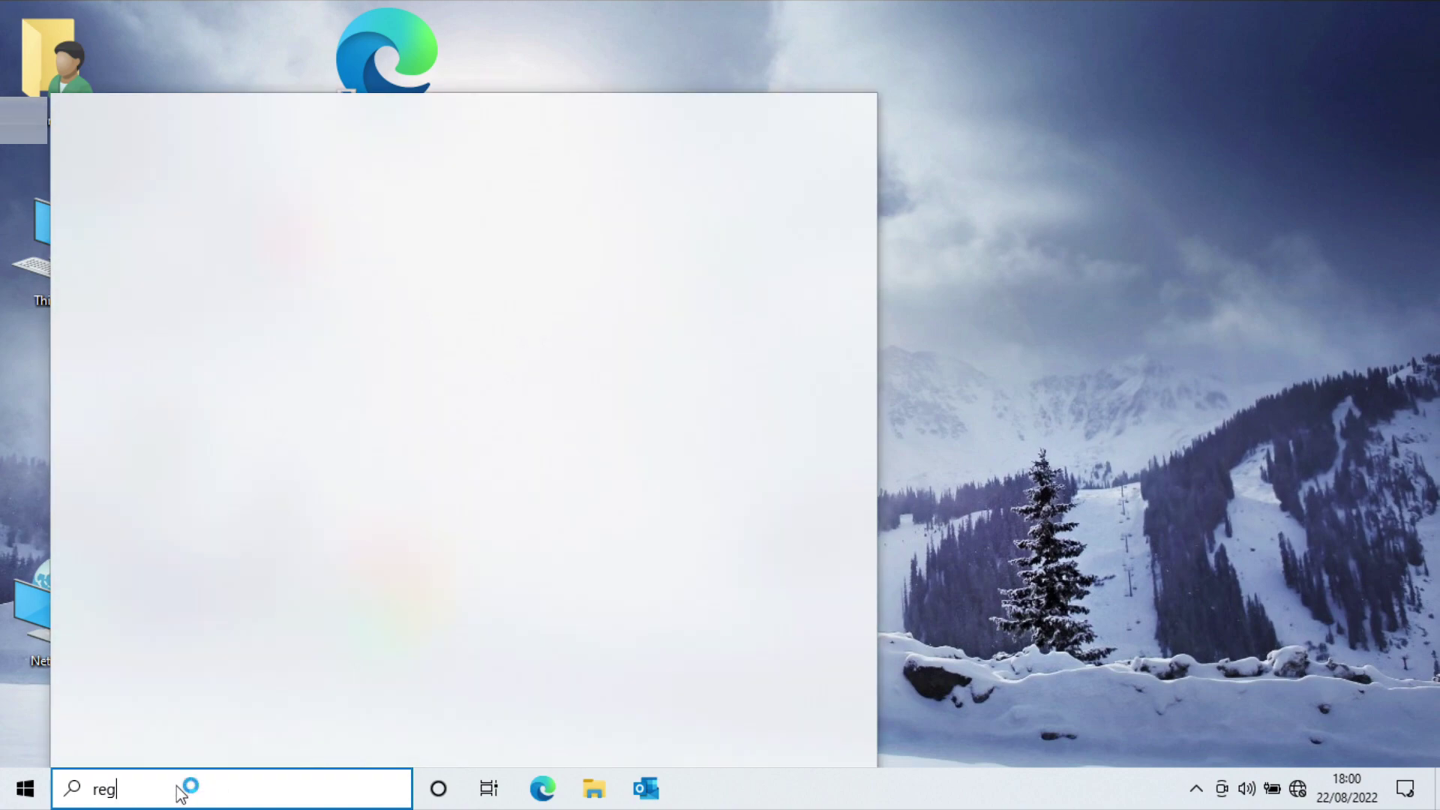
pyautogui.write('edit')
pyautogui.press('Return')
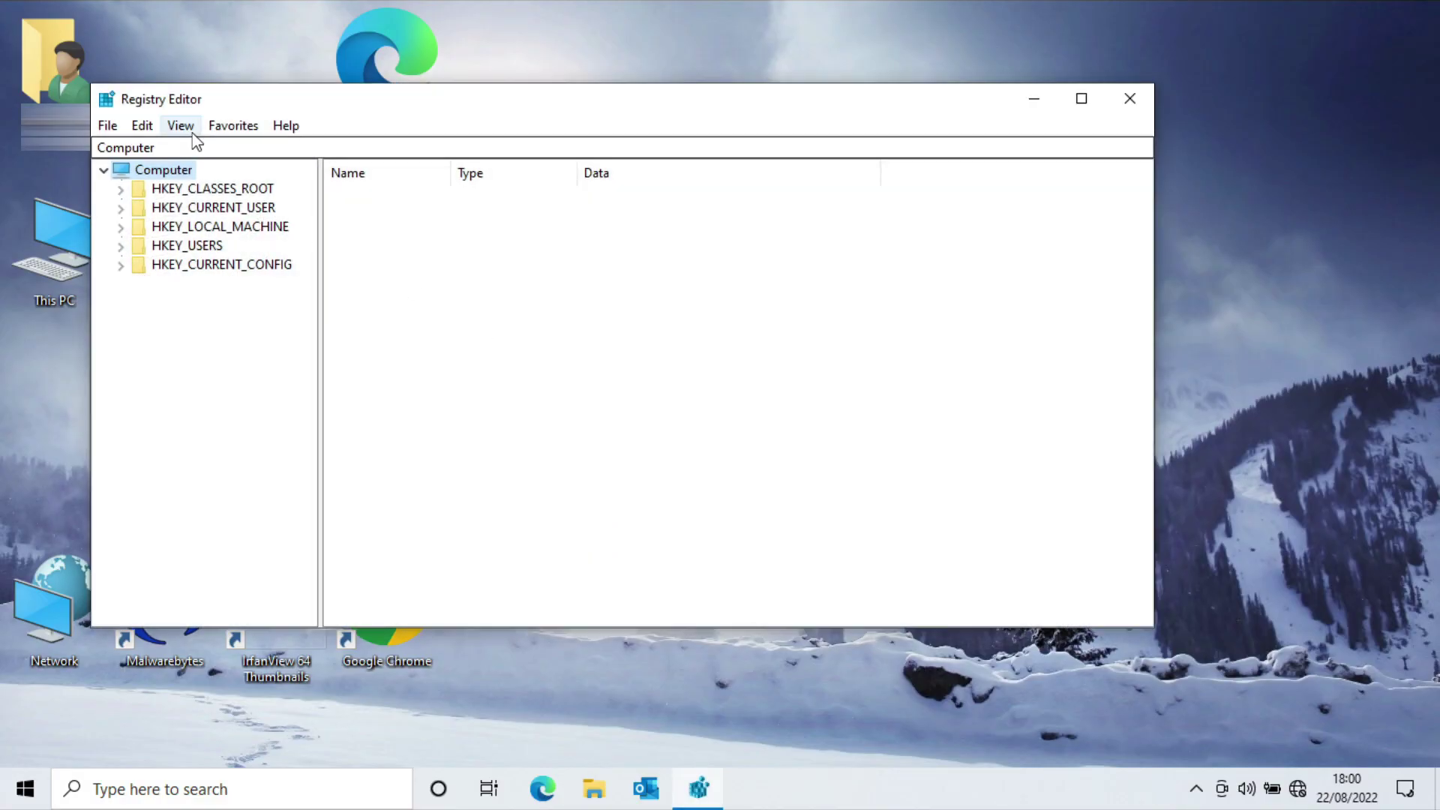
pyautogui.click(141, 125)
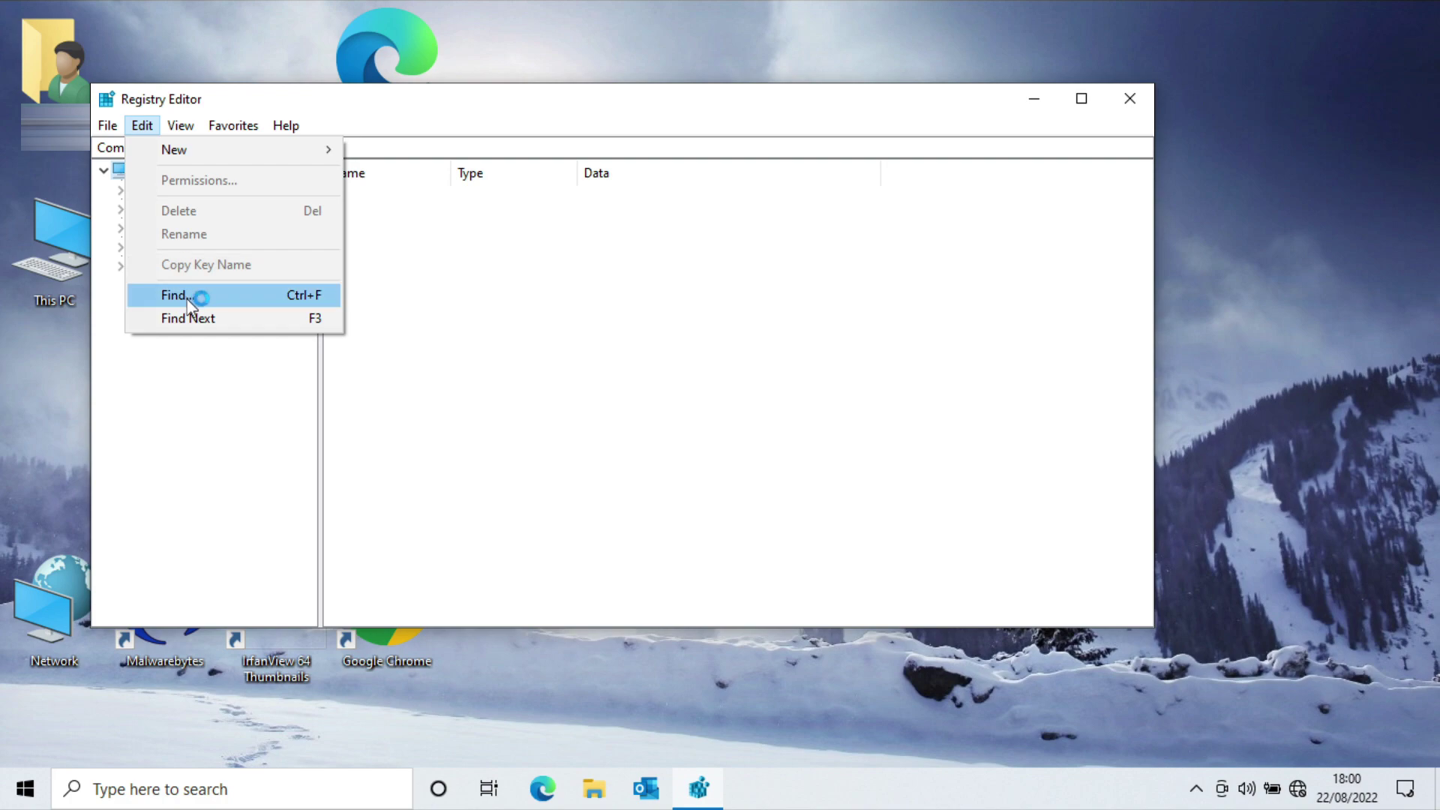
pyautogui.click(193, 295)
pyautogui.write('Lock my PC')
pyautogui.press('Return')
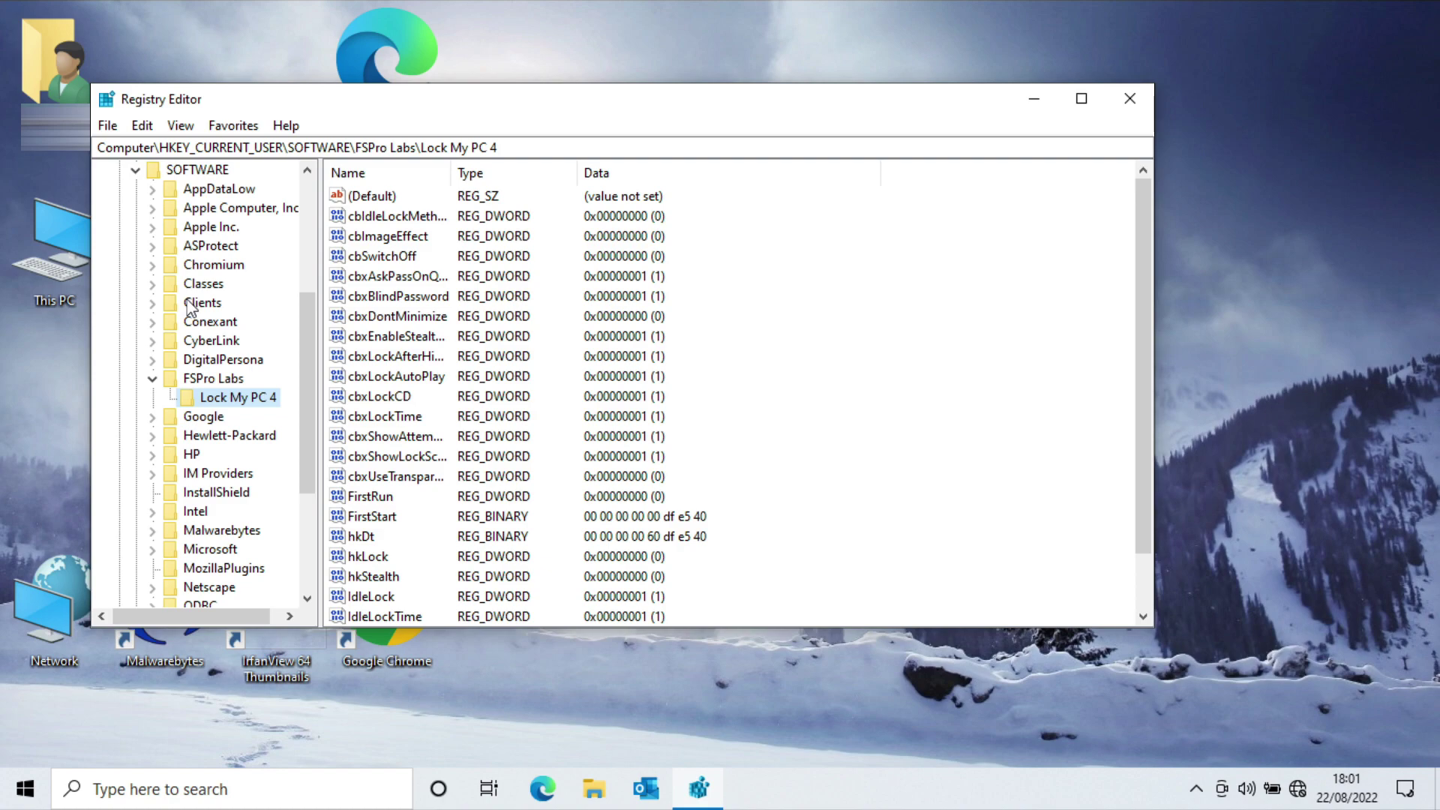
# Step: Delete the Lock My PC 4 key, then its parent FSPro Labs key
pyautogui.scroll(-1, 567, 237)
pyautogui.scroll(1, 568, 237)
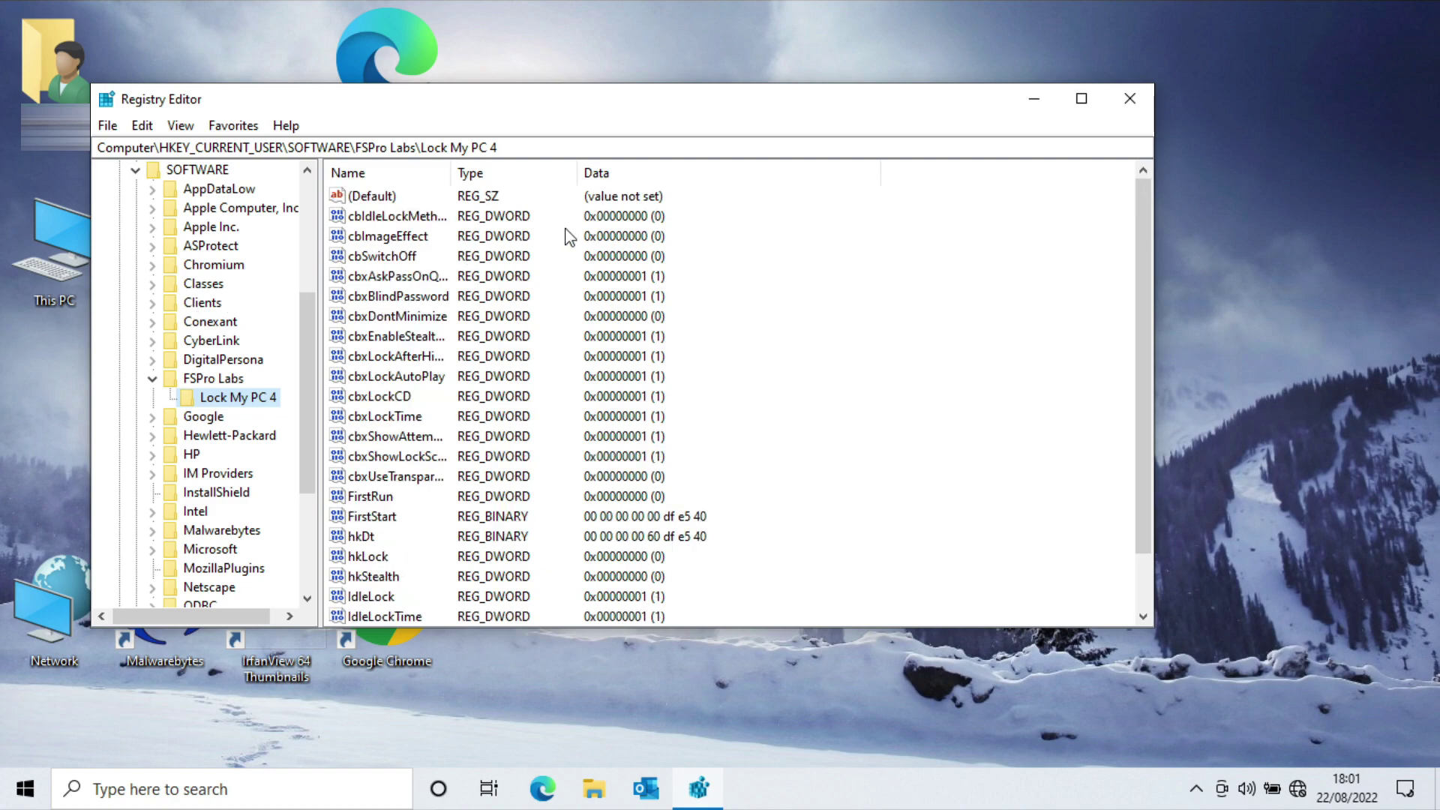
pyautogui.click(231, 380)
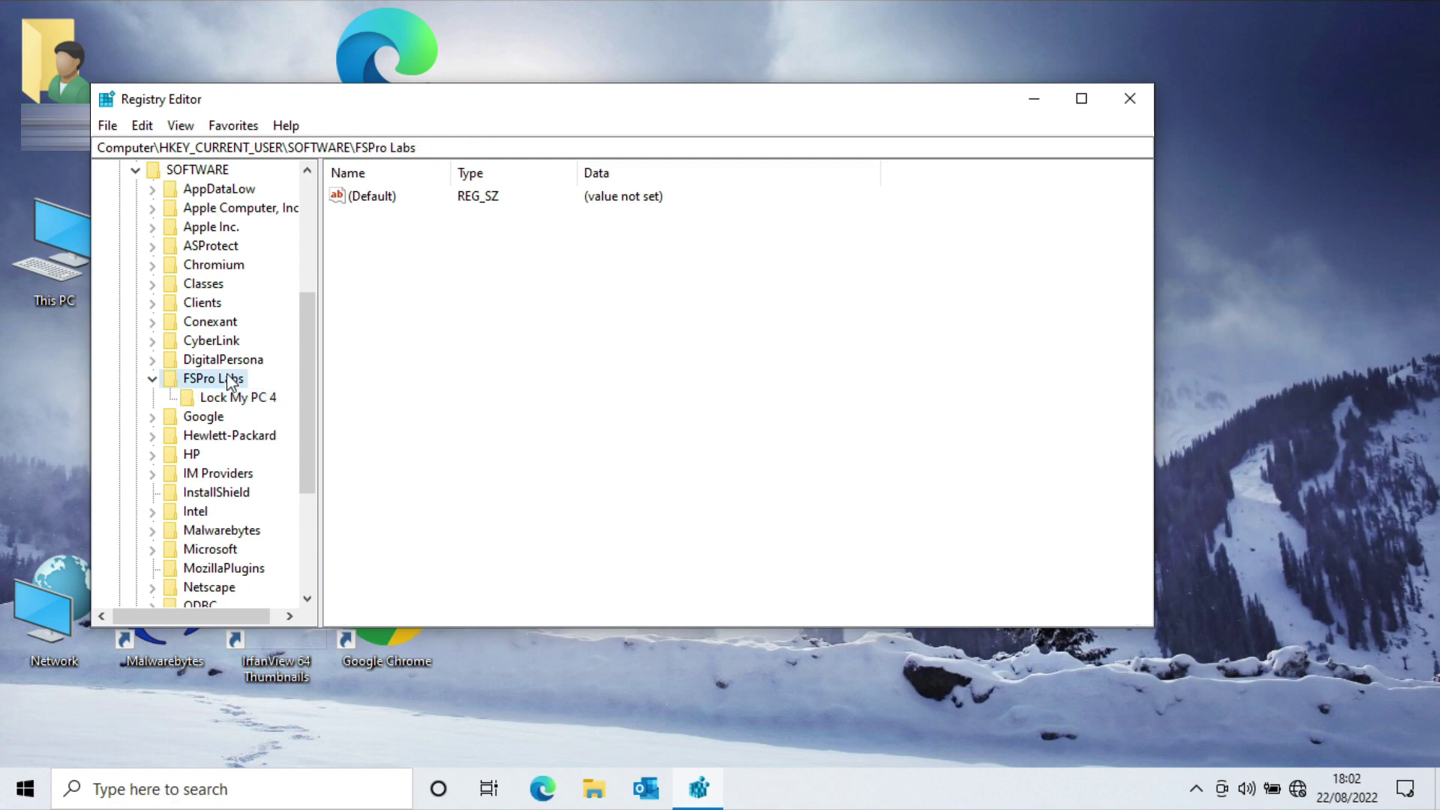
pyautogui.click(245, 400)
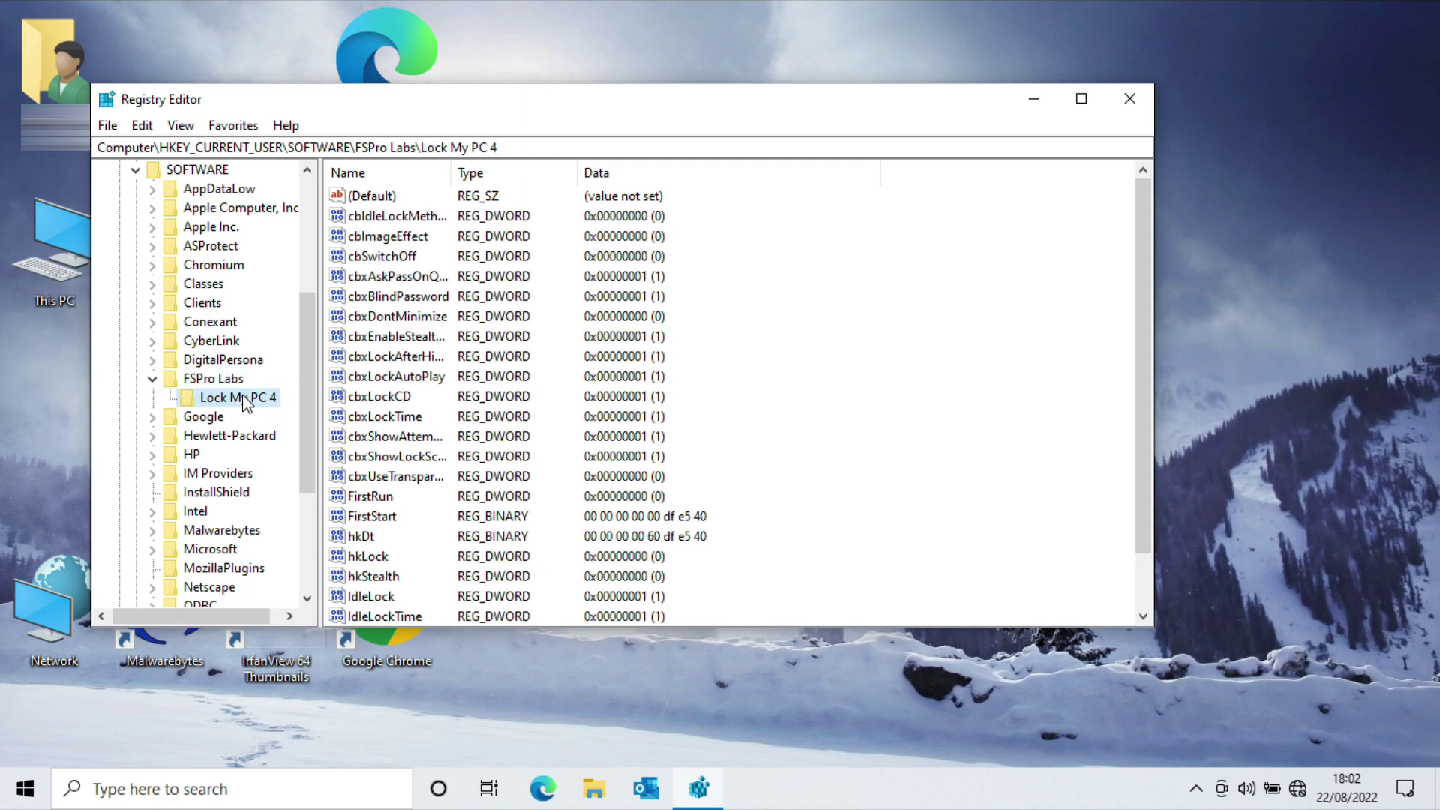
pyautogui.press('Delete')
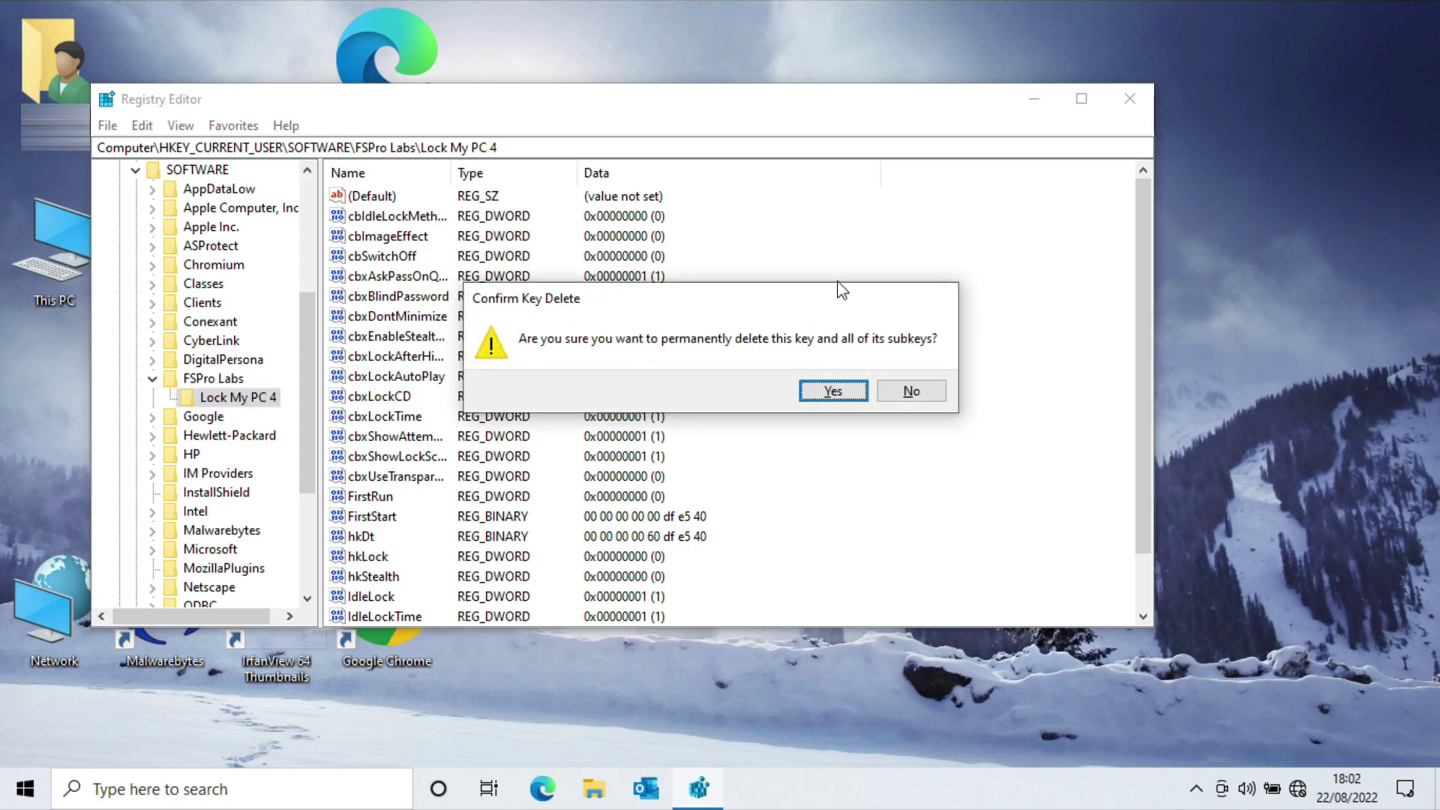
pyautogui.click(834, 391)
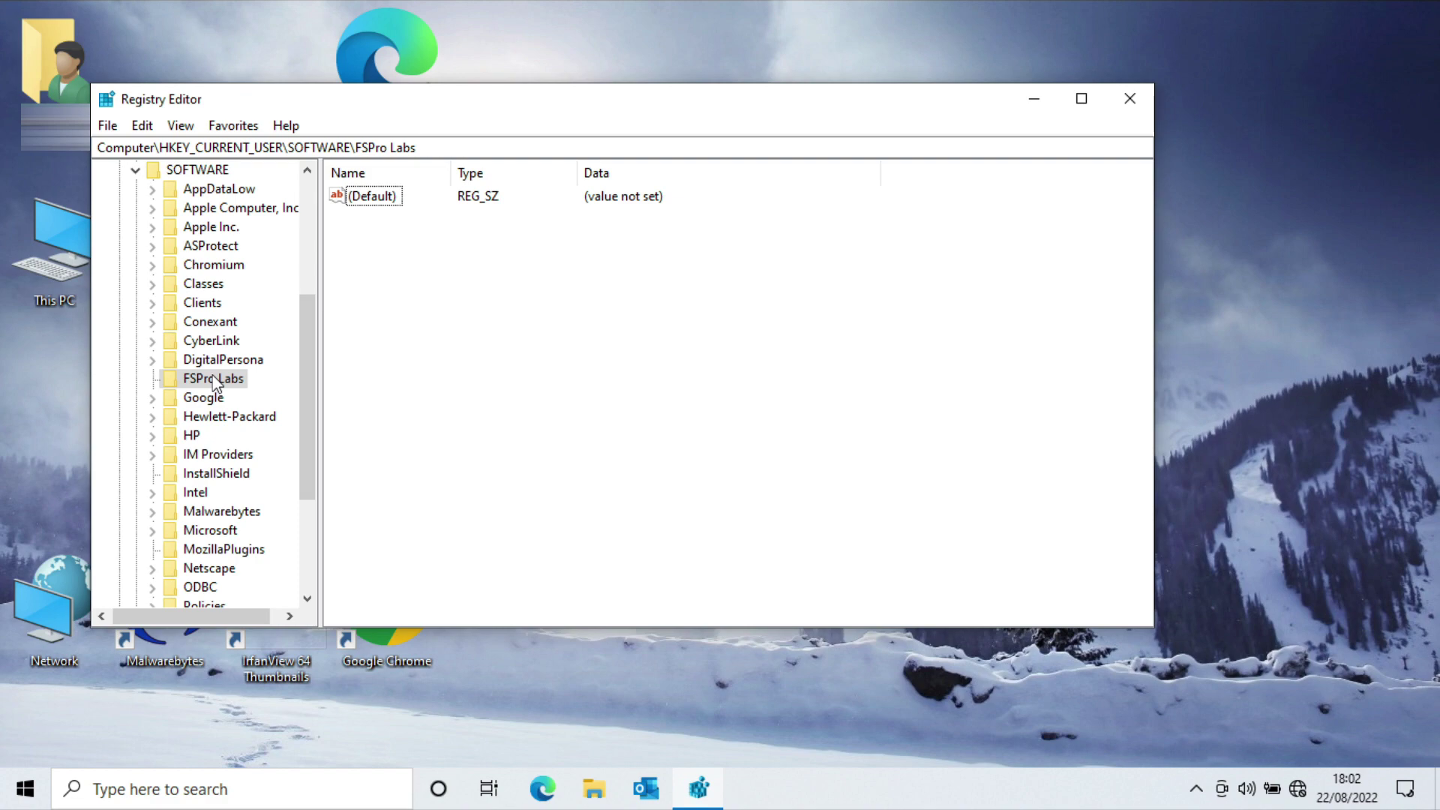
pyautogui.click(214, 378)
pyautogui.press('Delete')
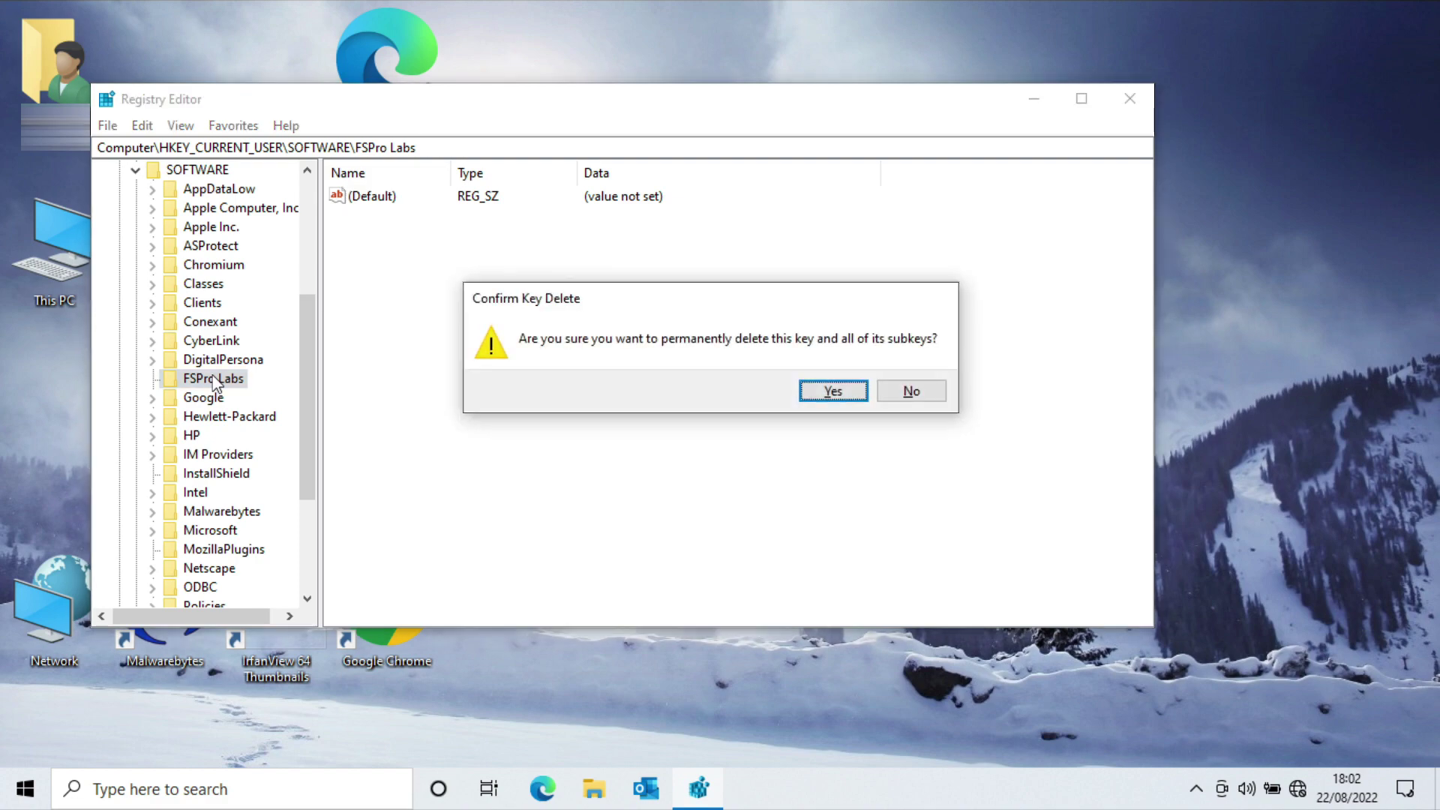
pyautogui.click(834, 391)
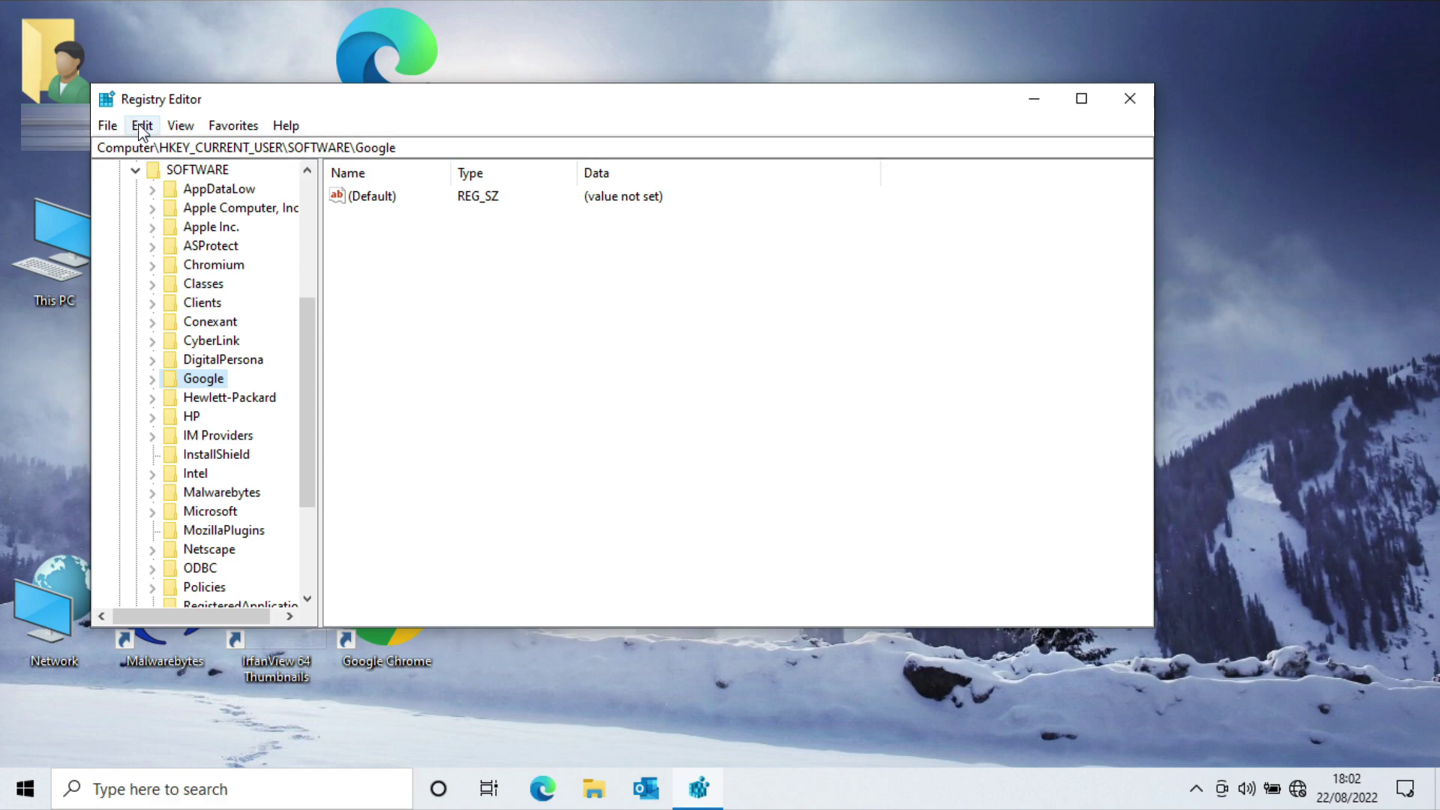
# Step: Find the next match and delete the values 4 and 5 under UFH\SHC
pyautogui.press('F3')
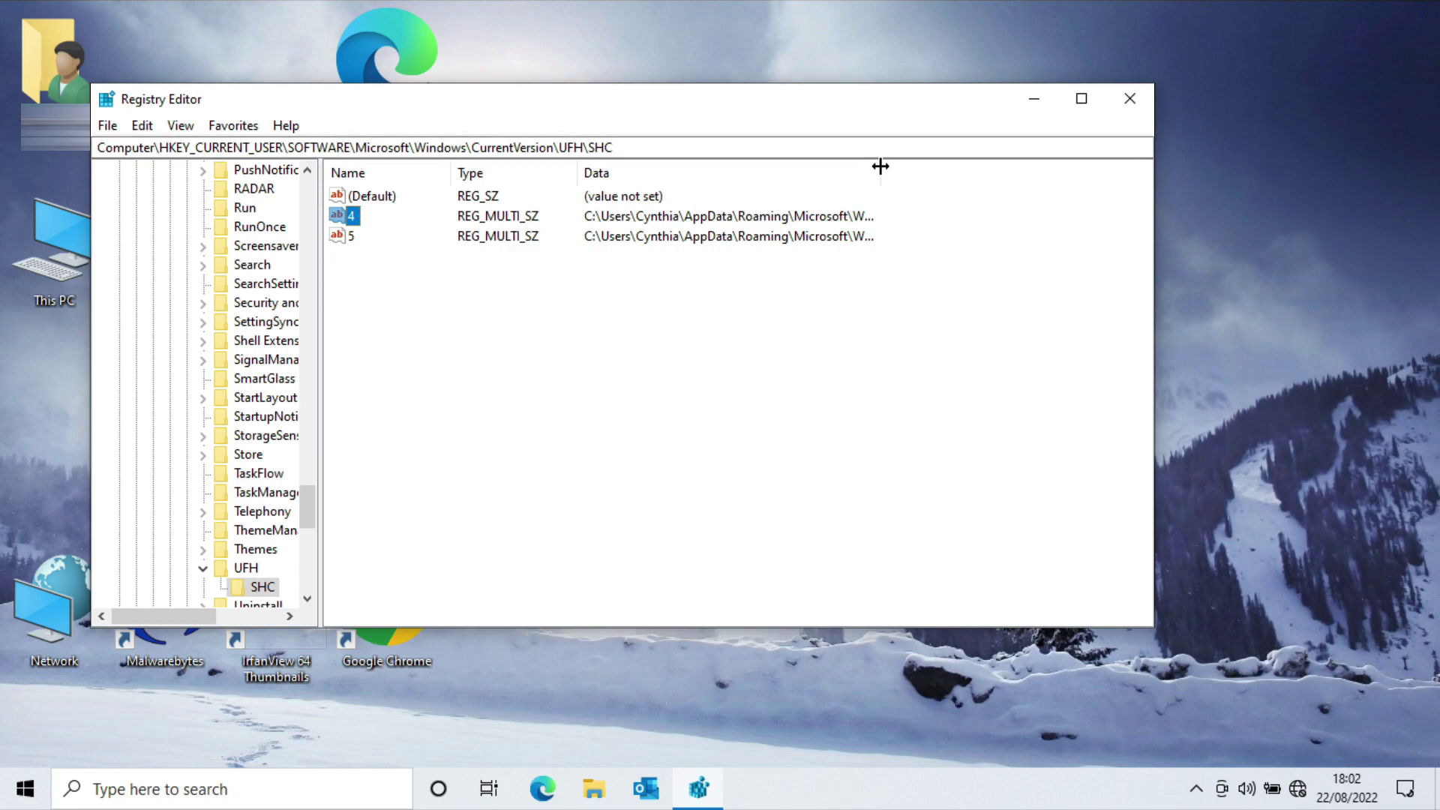
pyautogui.moveTo(880, 169); pyautogui.dragTo(1075, 232)
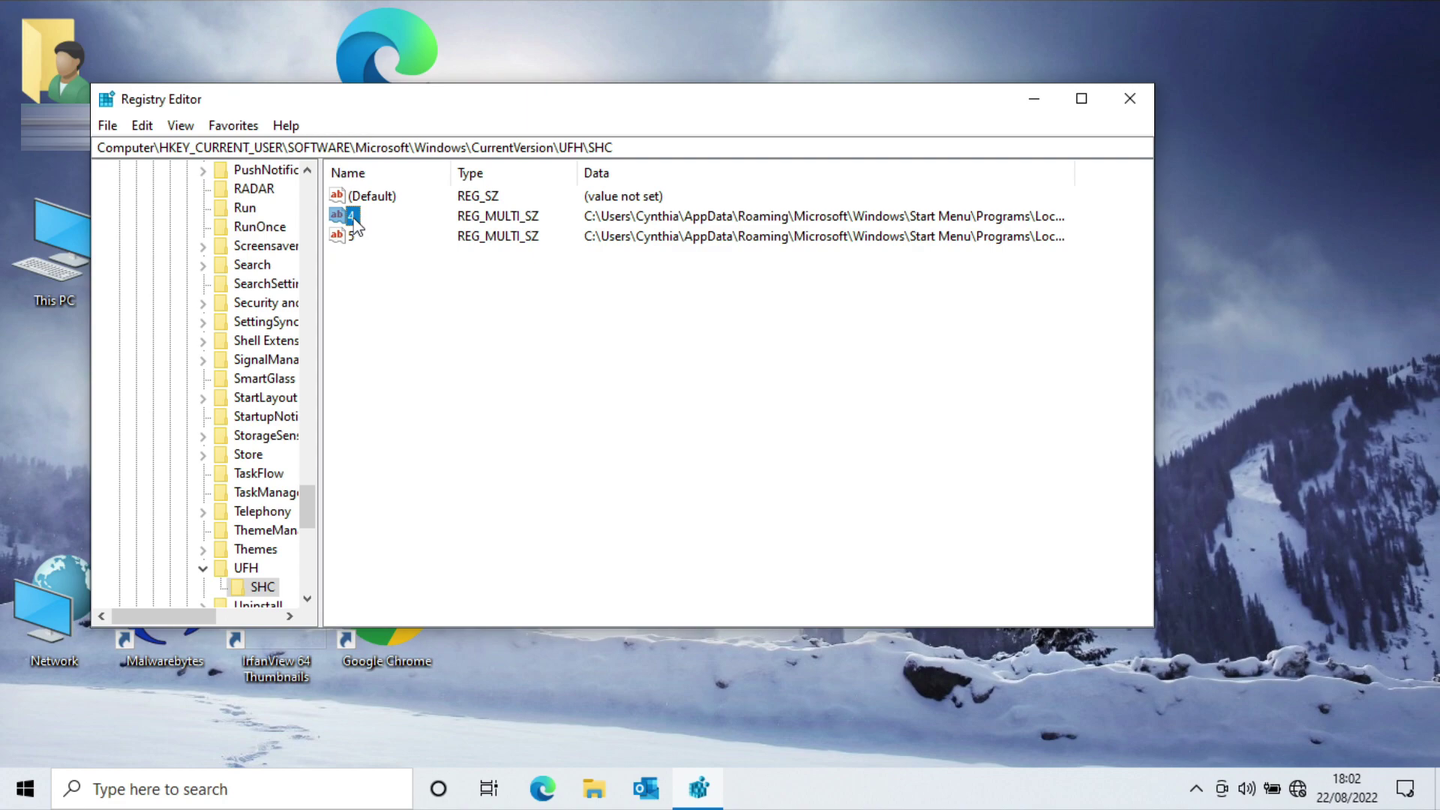
pyautogui.press('Delete')
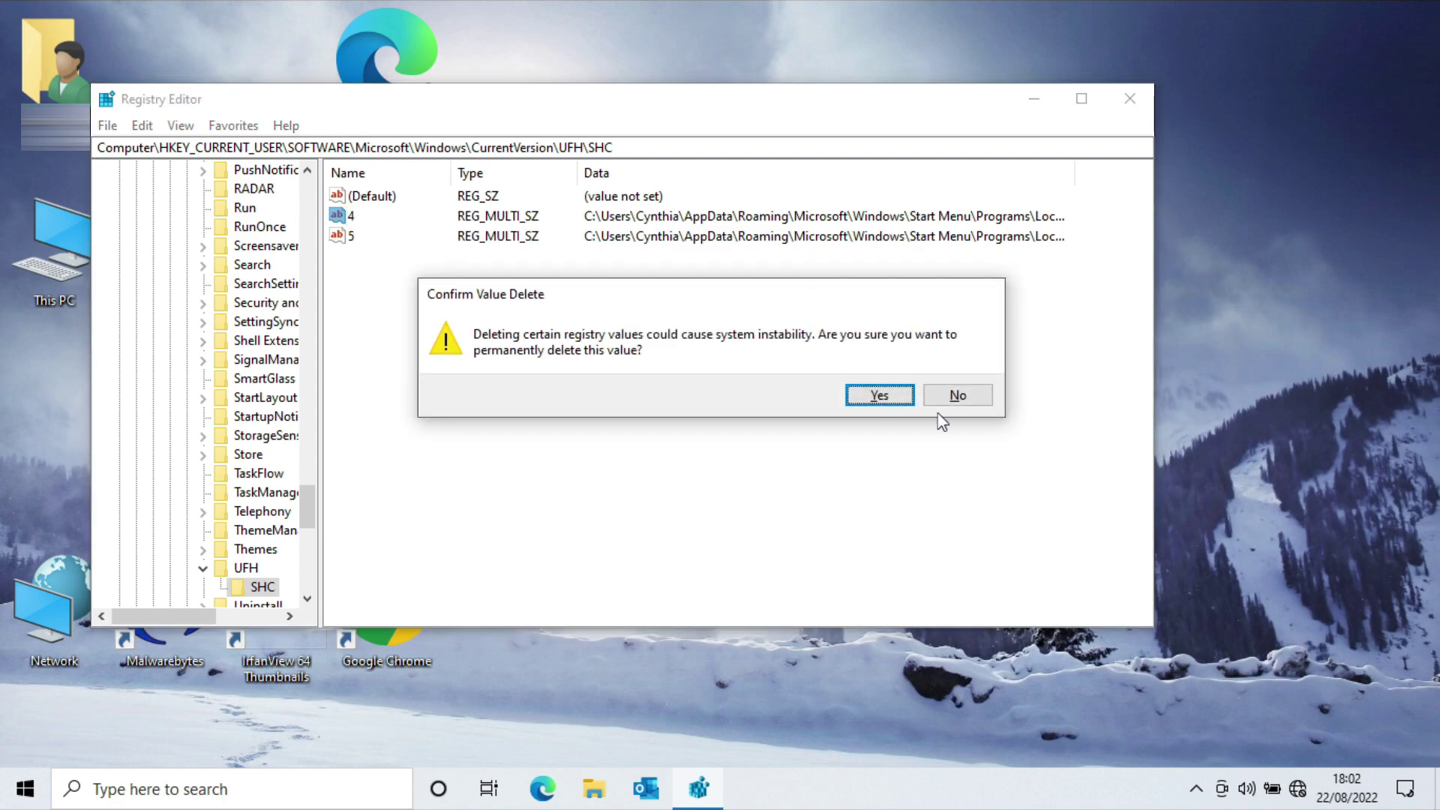
pyautogui.click(872, 405)
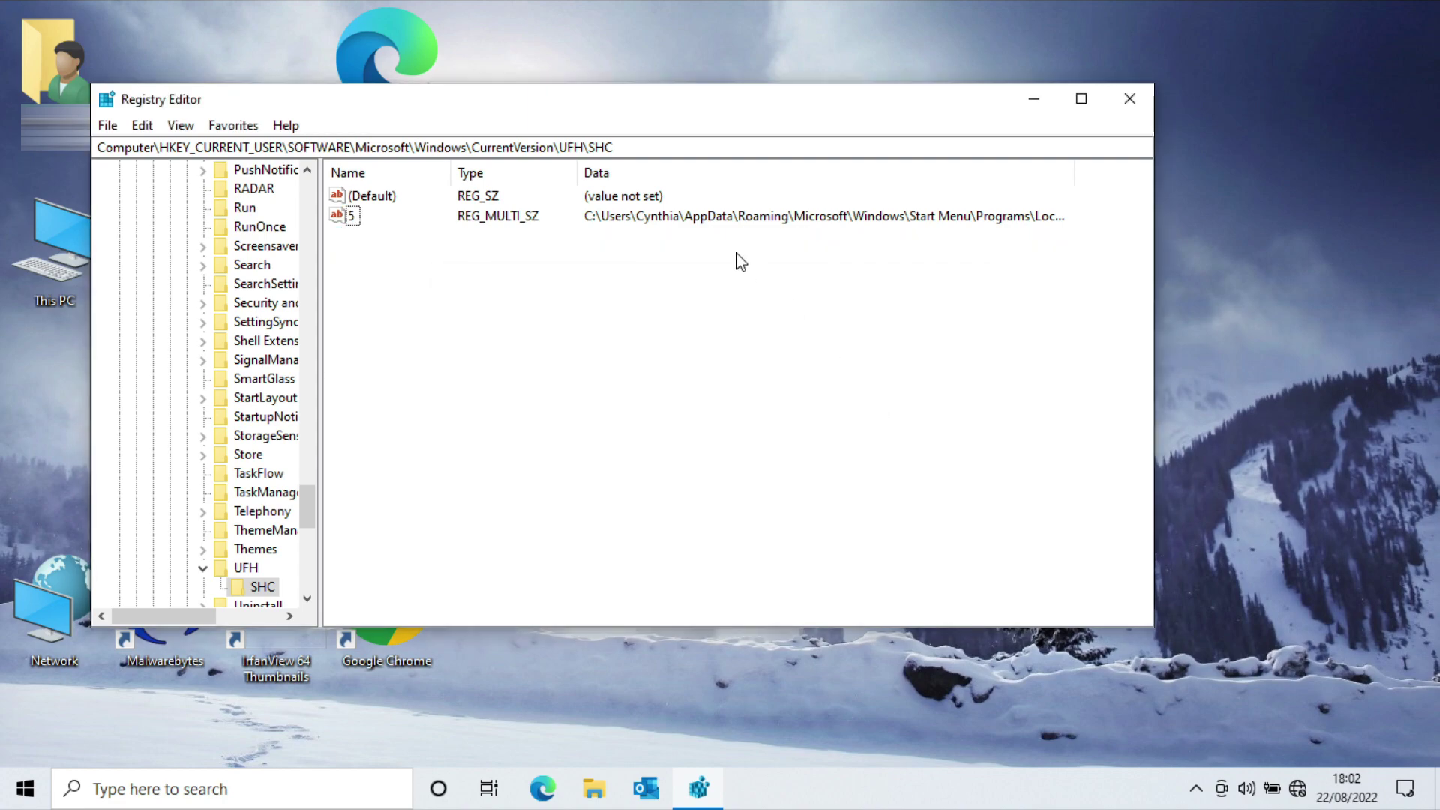
pyautogui.click(332, 216)
pyautogui.press('Delete')
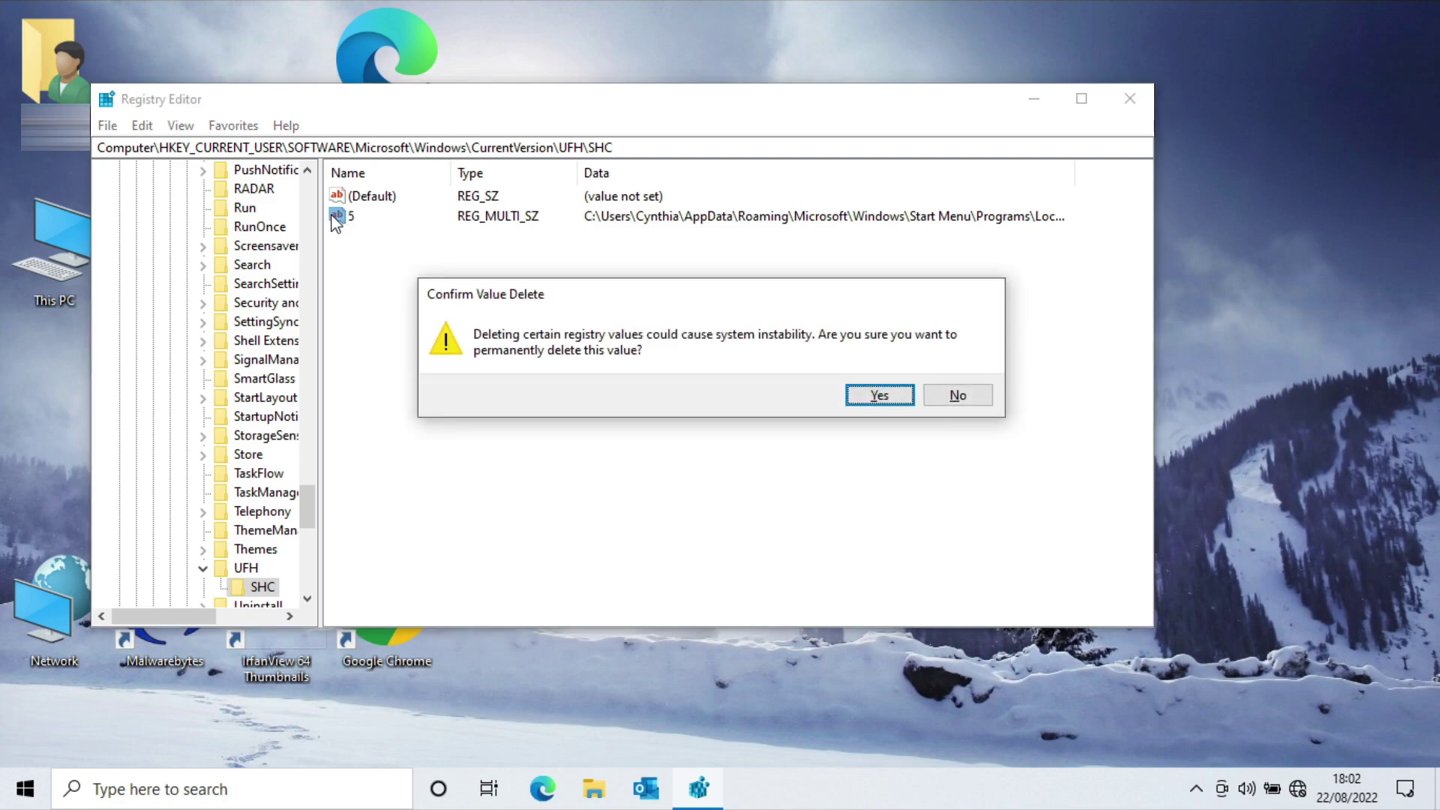
pyautogui.press('Return')
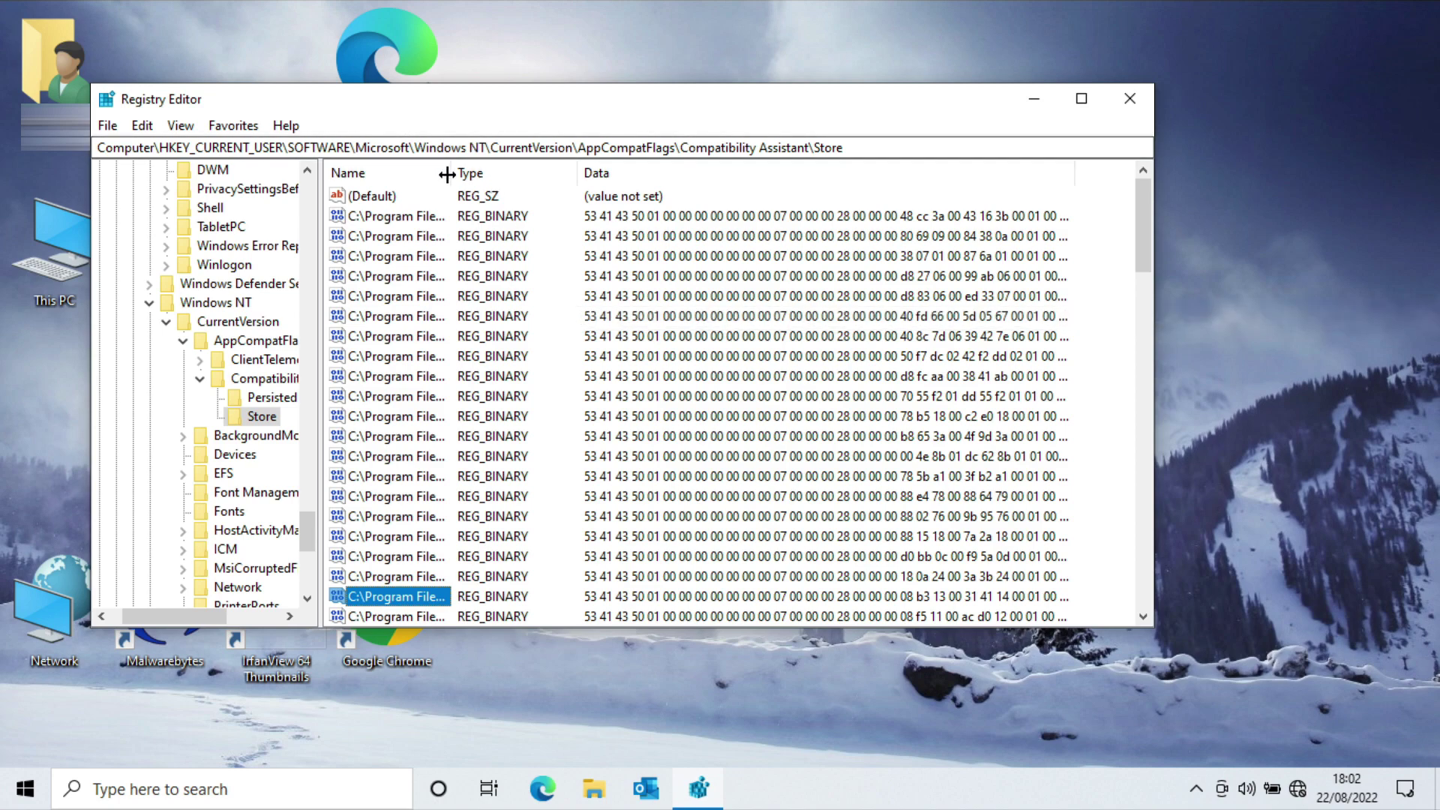
# Step: Delete the lockpc.exe and unins000.exe entries from Compatibility Assistant Store, then find the next match
pyautogui.moveTo(450, 172); pyautogui.dragTo(725, 183)
pyautogui.scroll(-1, 517, 351)
pyautogui.scroll(-1, 516, 351)
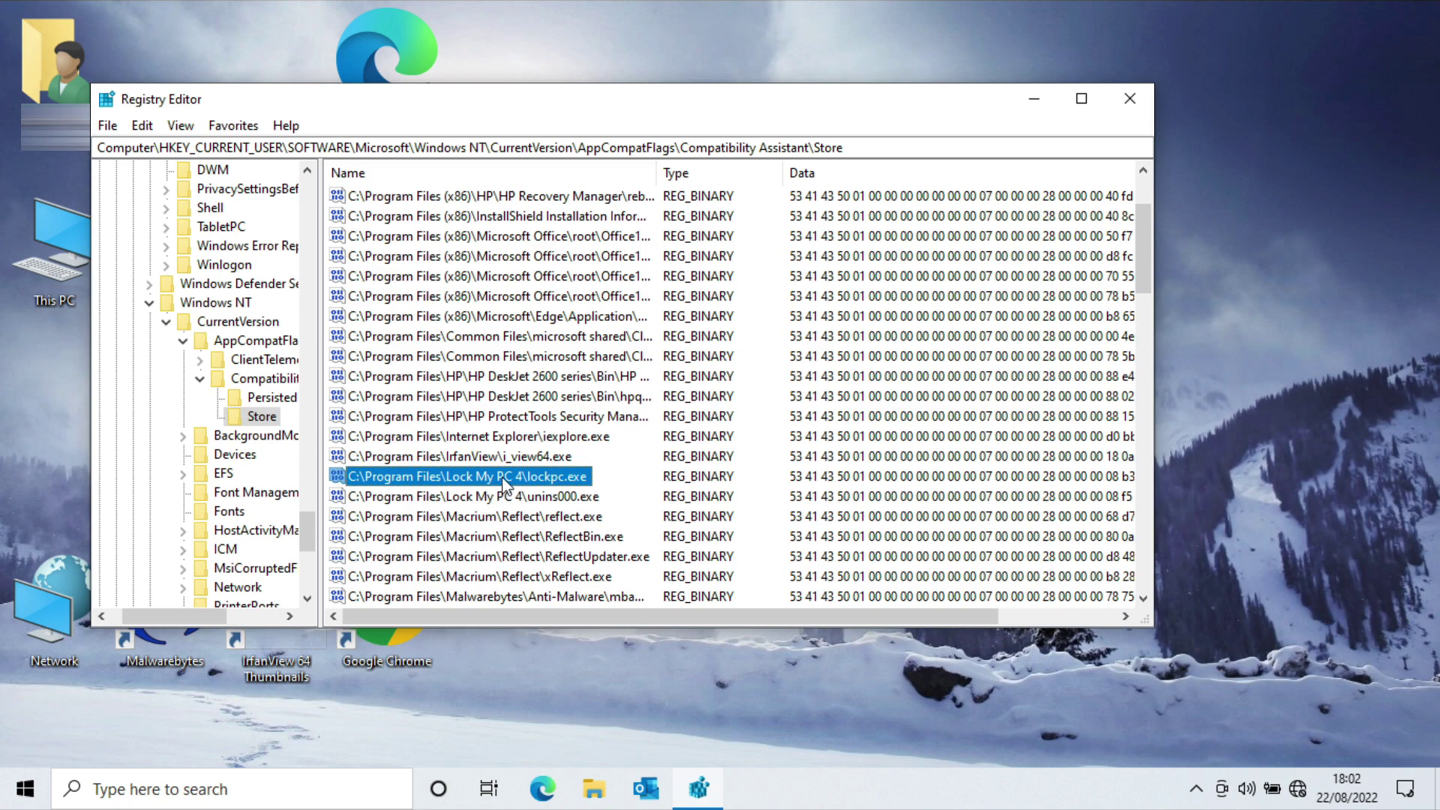
pyautogui.press('Delete')
pyautogui.press('Return')
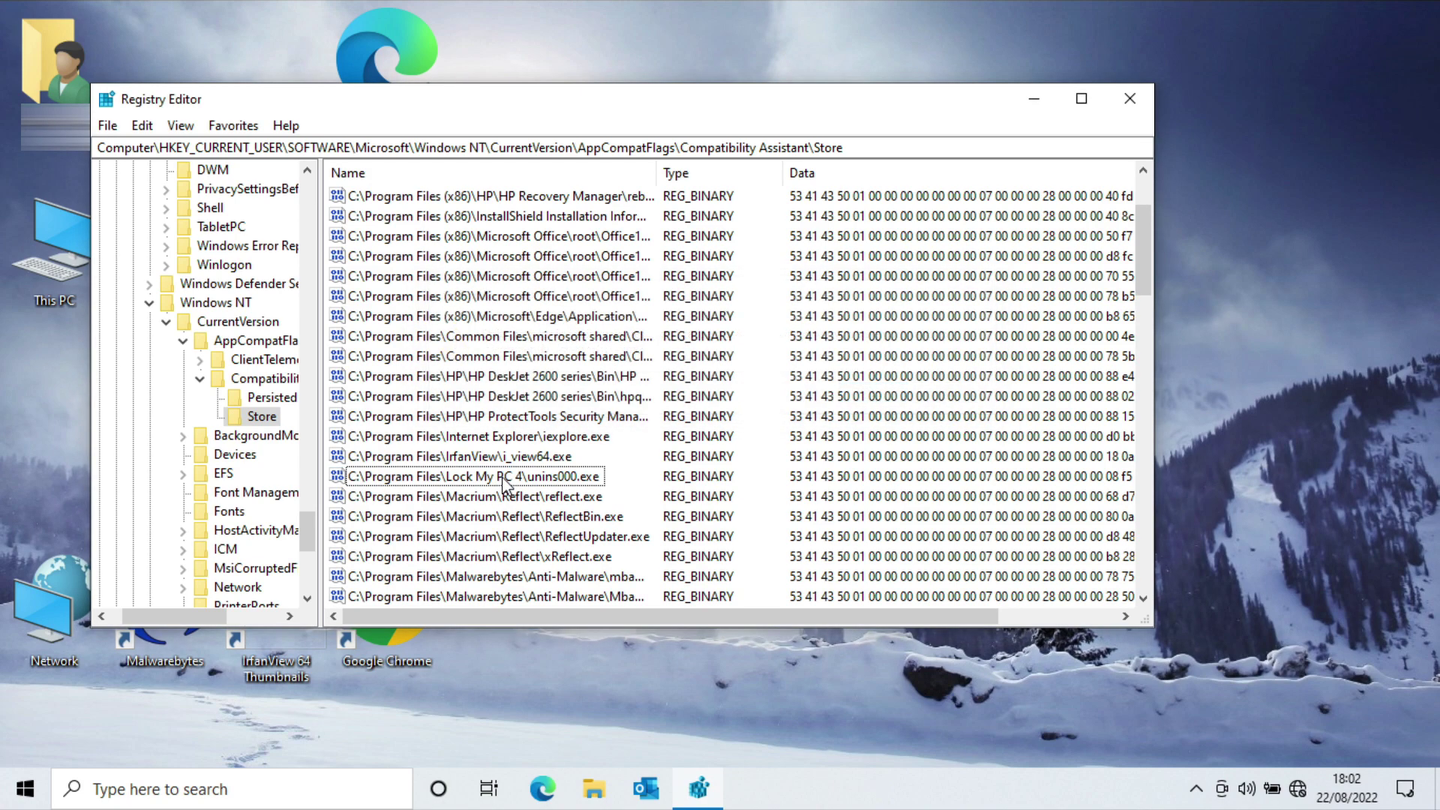
pyautogui.press('Delete')
pyautogui.press('Return')
pyautogui.press('F3')
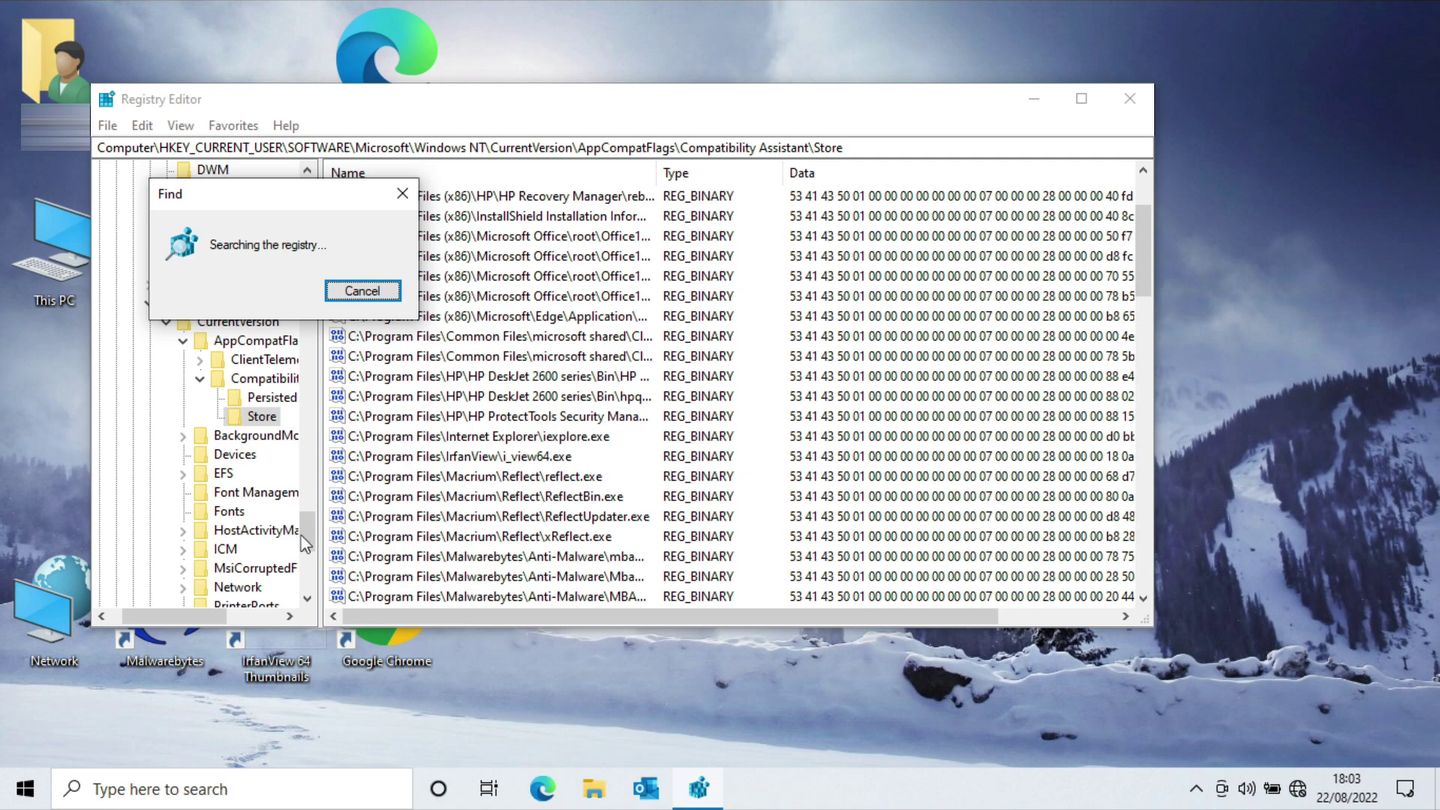
# Step: Open Settings' Apps & features and scroll down to Google Chrome
pyautogui.click(25, 789)
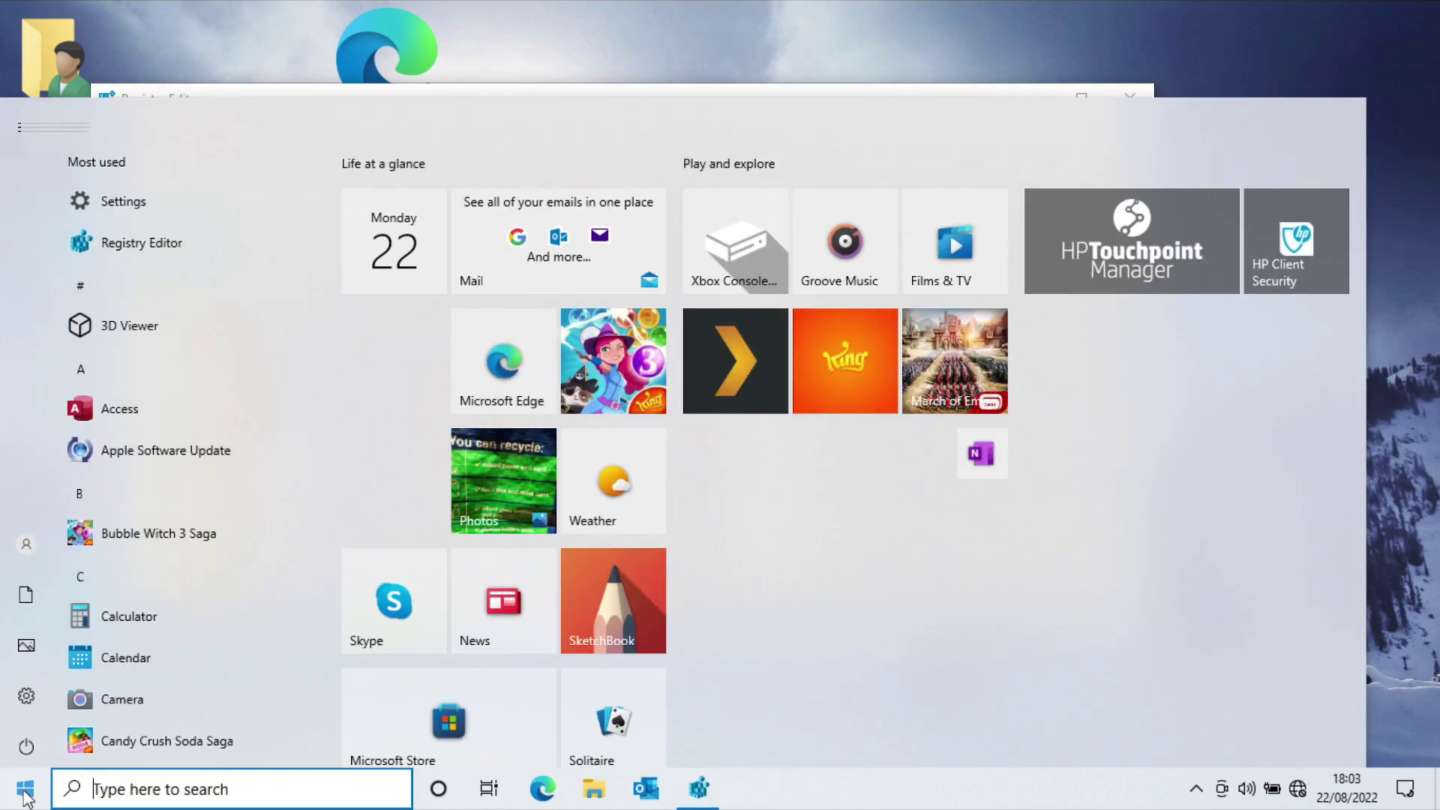
pyautogui.click(24, 696)
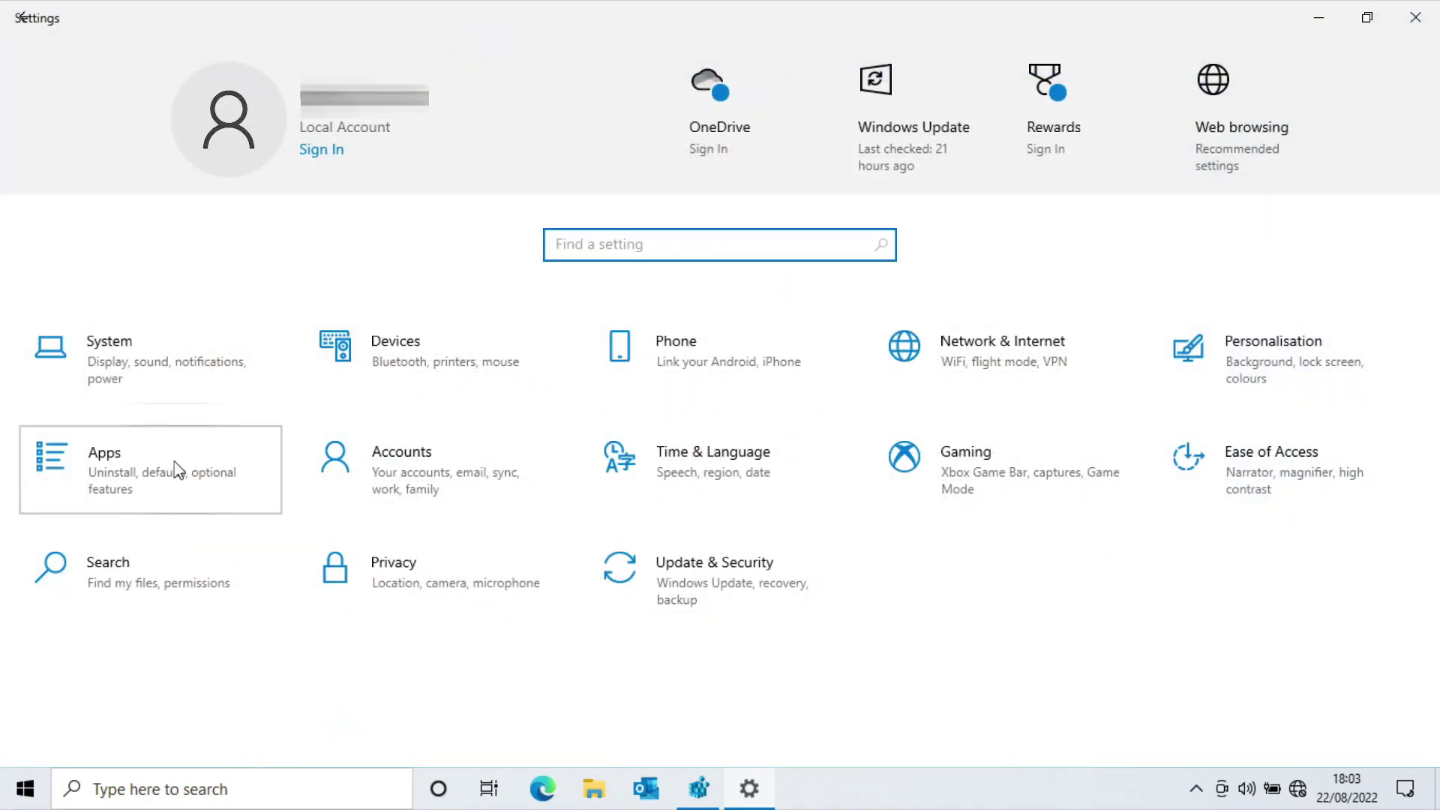
pyautogui.click(178, 471)
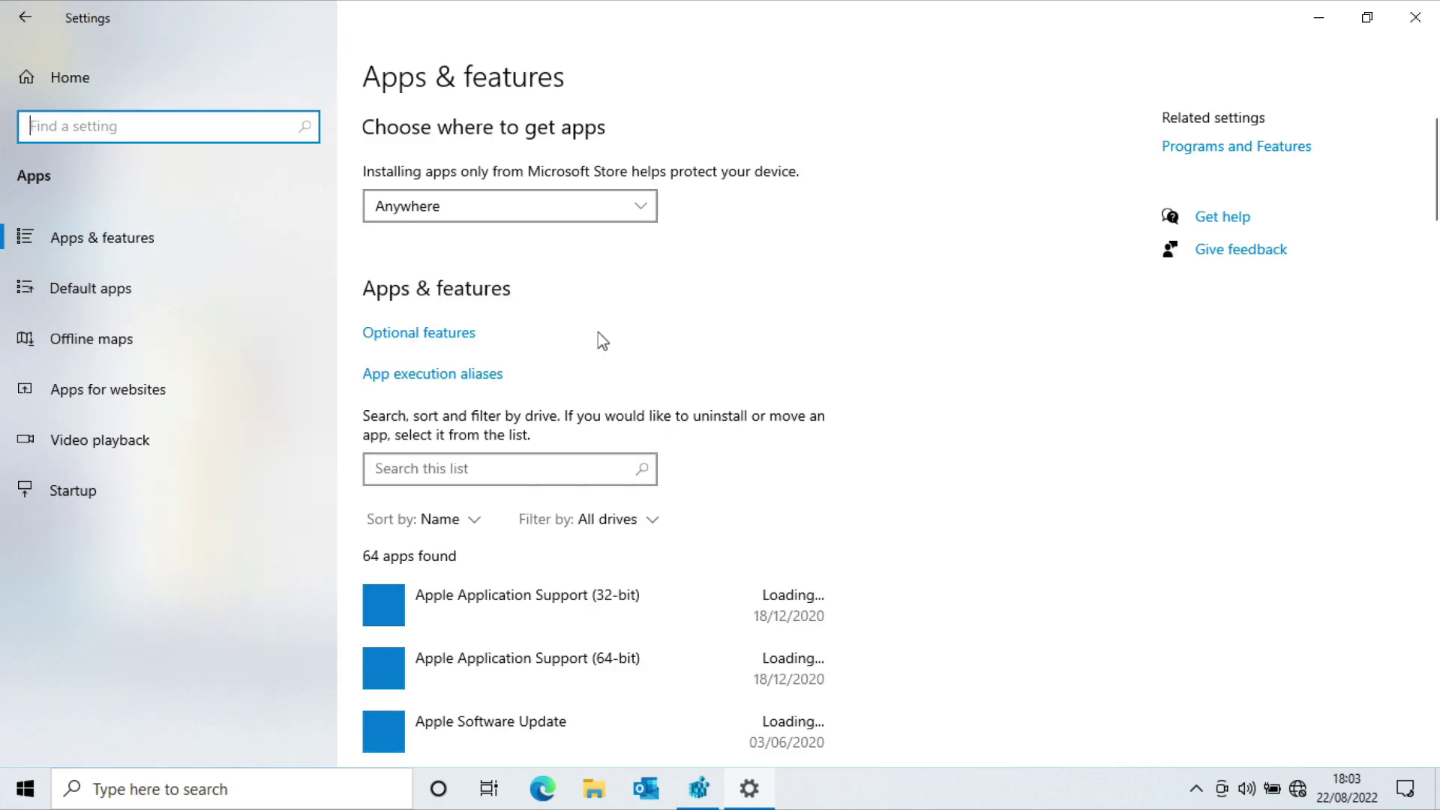
pyautogui.scroll(-5, 752, 546)
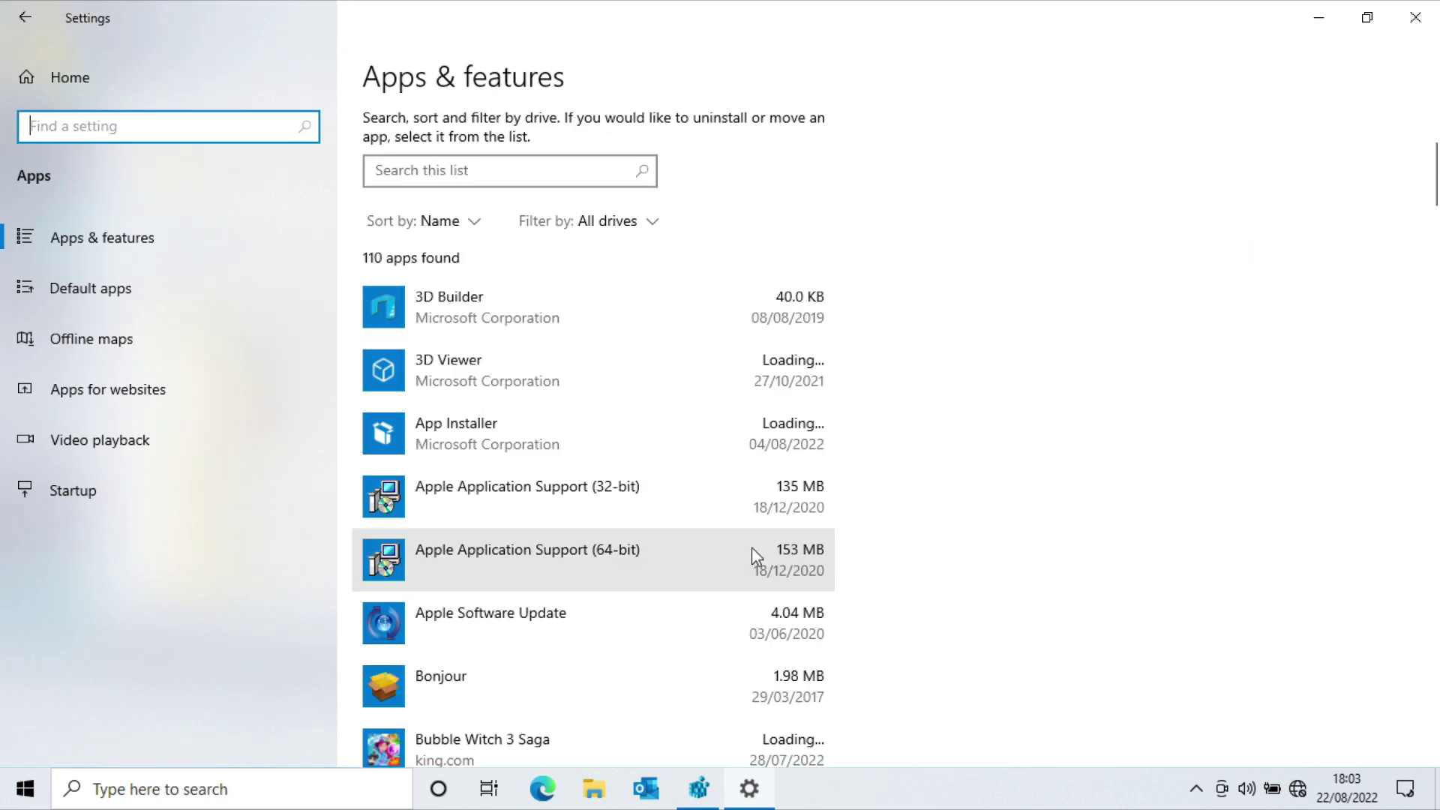
pyautogui.scroll(-4, 752, 547)
pyautogui.scroll(-10, 751, 547)
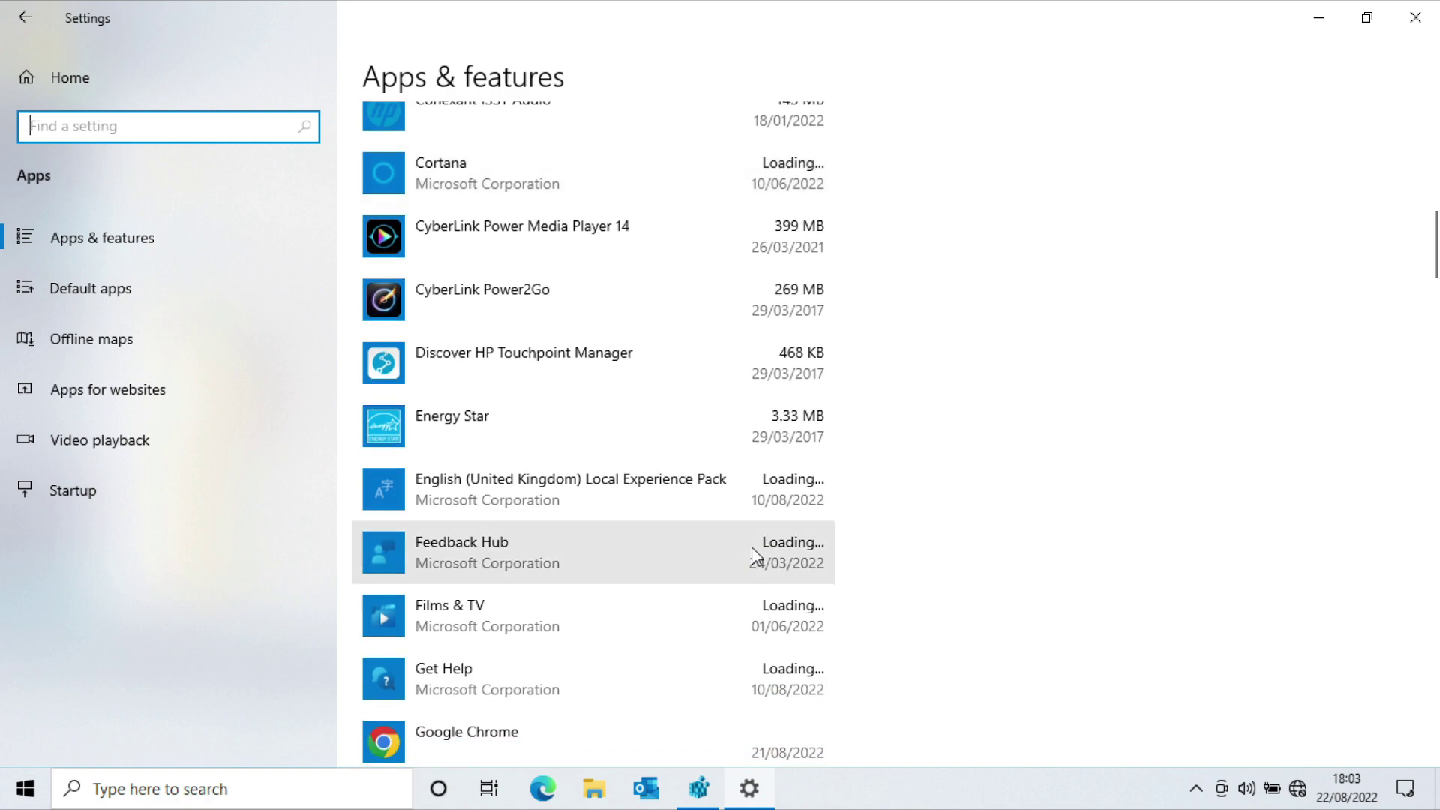
pyautogui.scroll(-3, 753, 550)
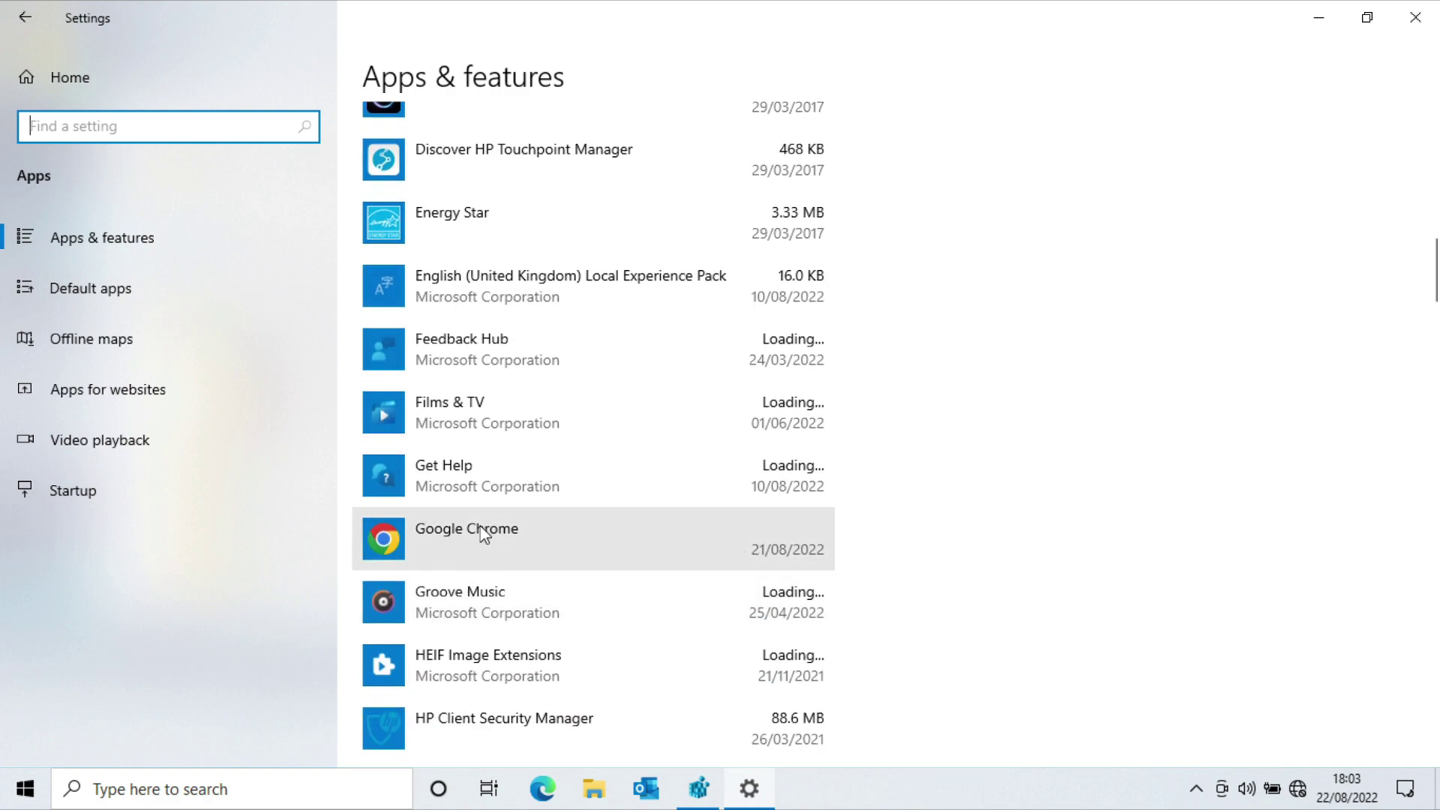
# Step: Uninstall Google Chrome, approving UAC and choosing to also delete its browsing data
pyautogui.click(480, 527)
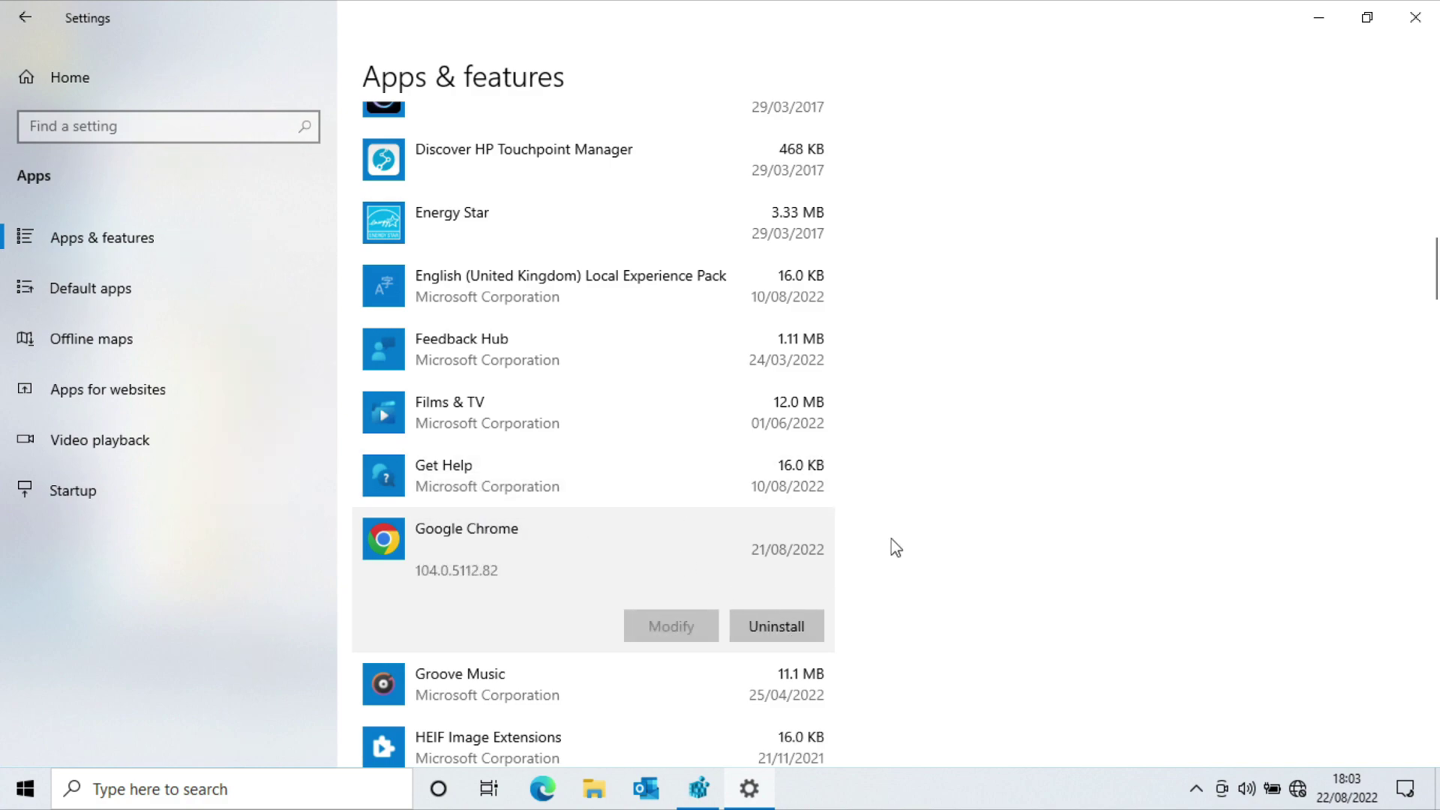
pyautogui.click(766, 629)
pyautogui.click(877, 581)
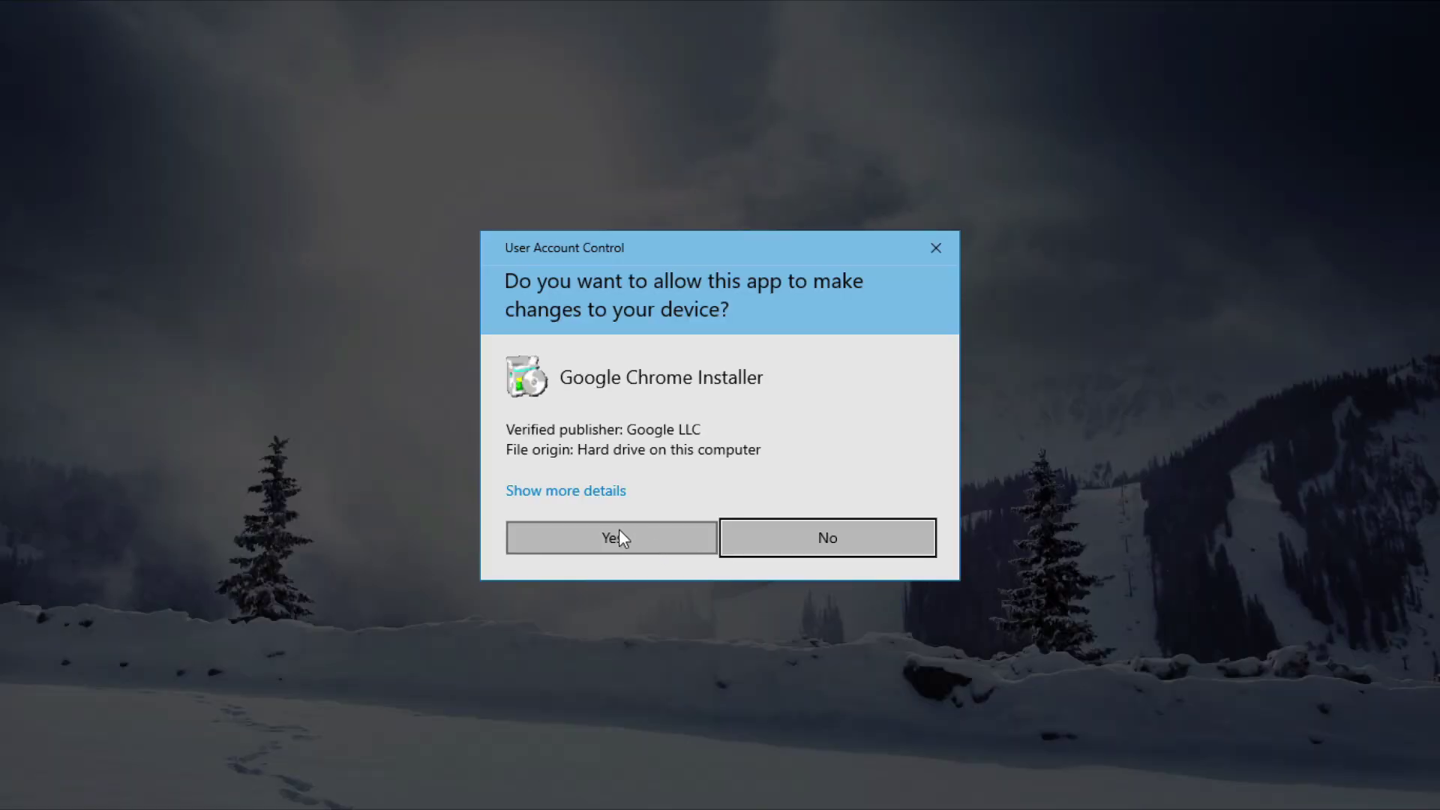
pyautogui.click(611, 535)
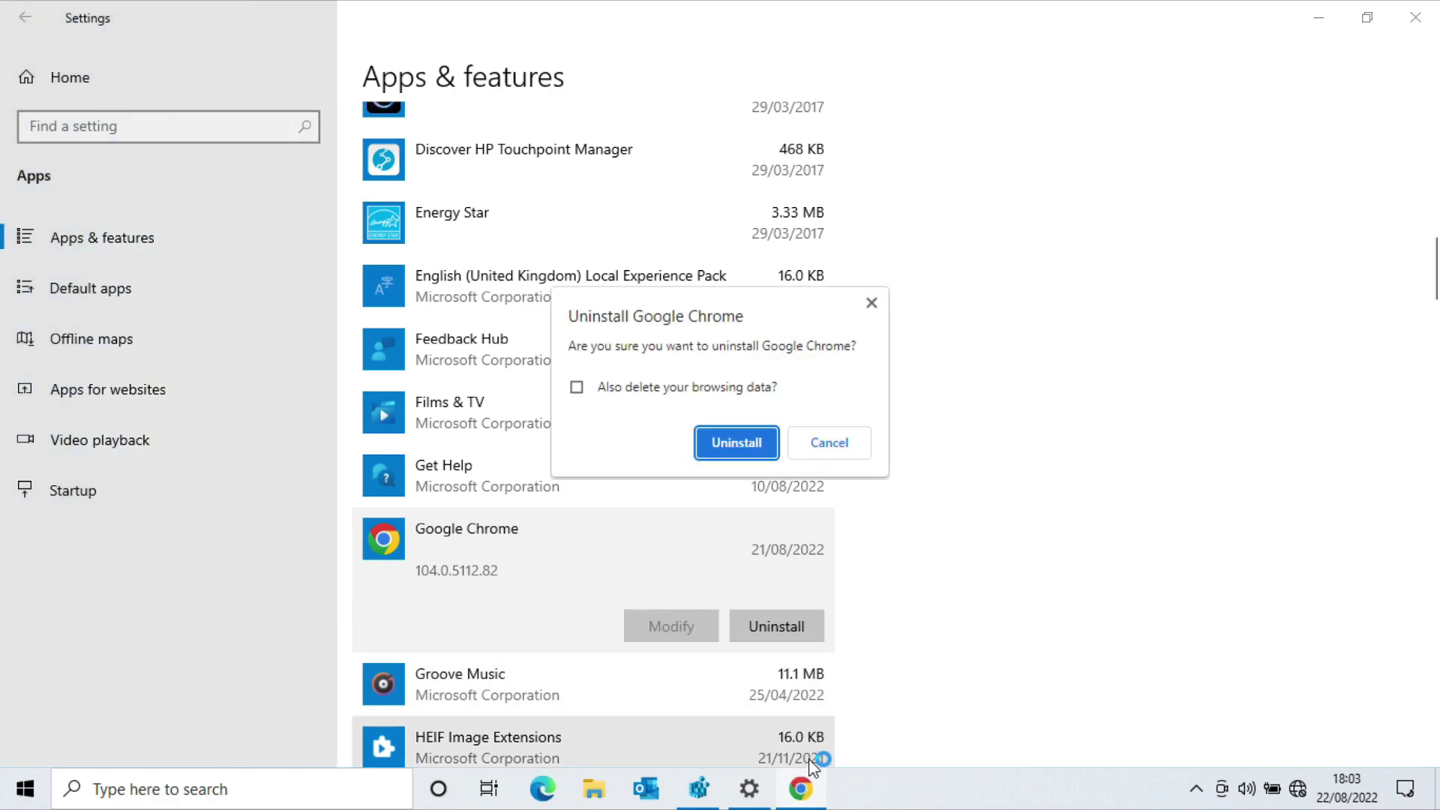
pyautogui.click(654, 391)
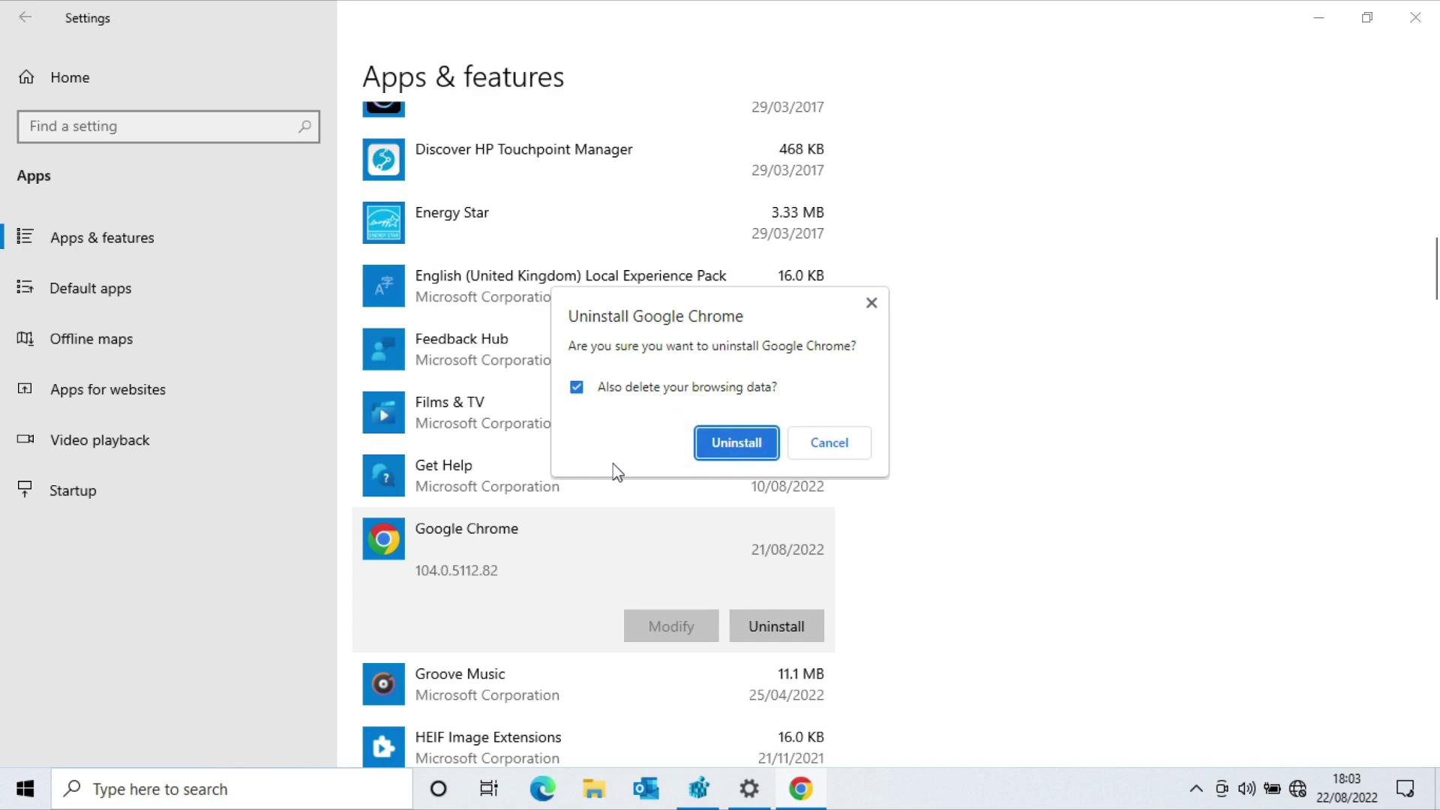
# Step: Confirm Chrome's removal and close the Settings window
pyautogui.click(748, 444)
pyautogui.click(1367, 17)
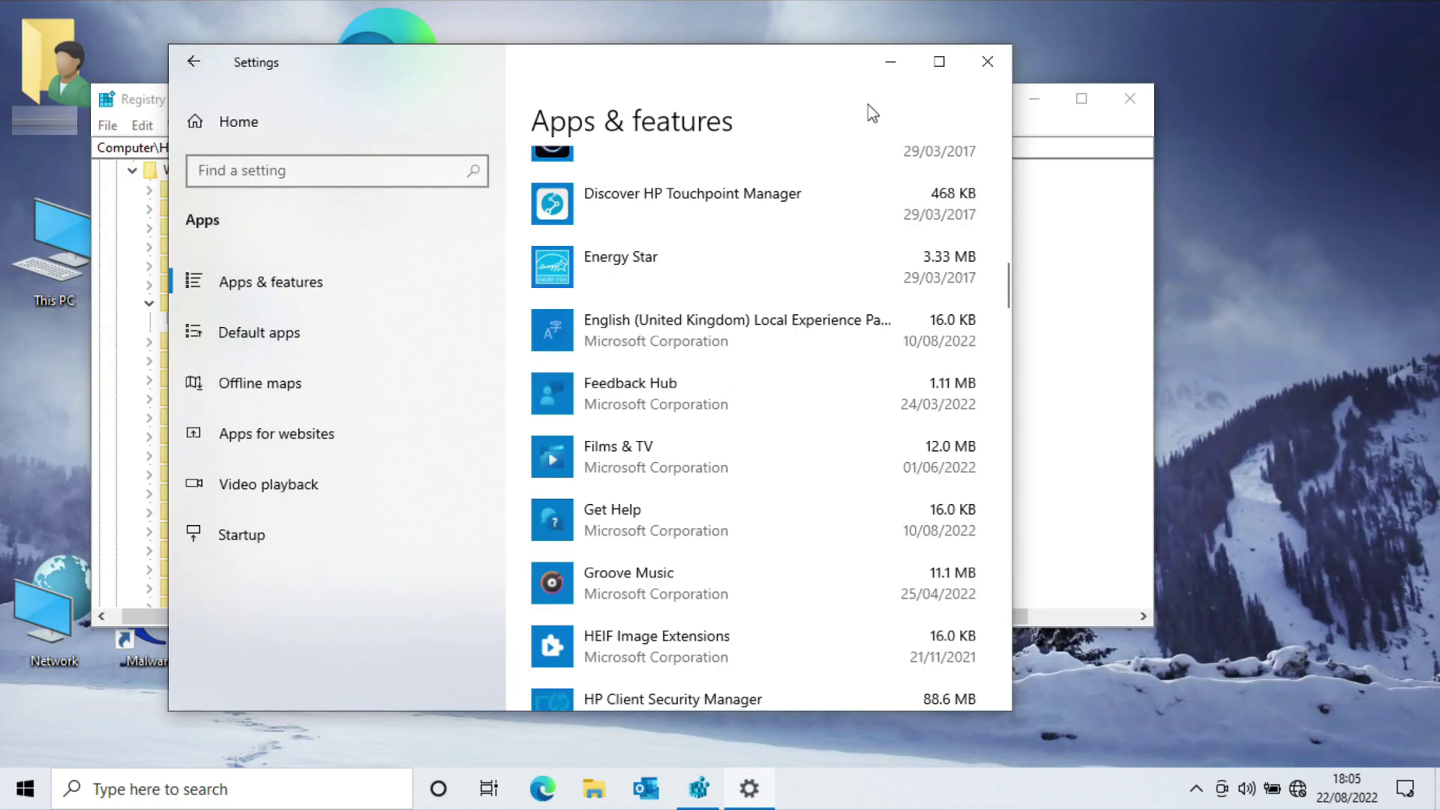
pyautogui.click(1009, 64)
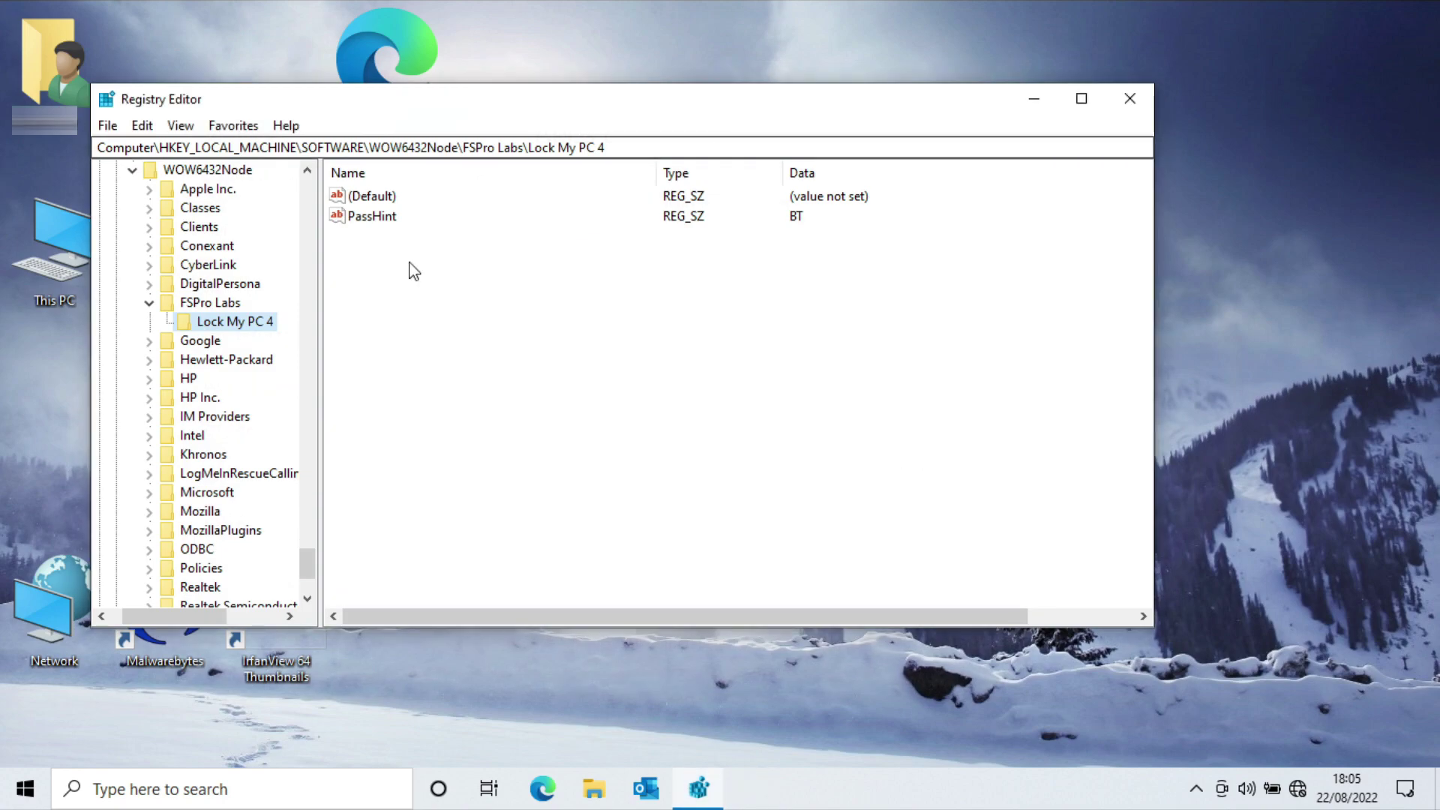
# Step: Delete the FSPro Labs key under WOW6432Node and search for the next Lock My PC entry
pyautogui.click(225, 303)
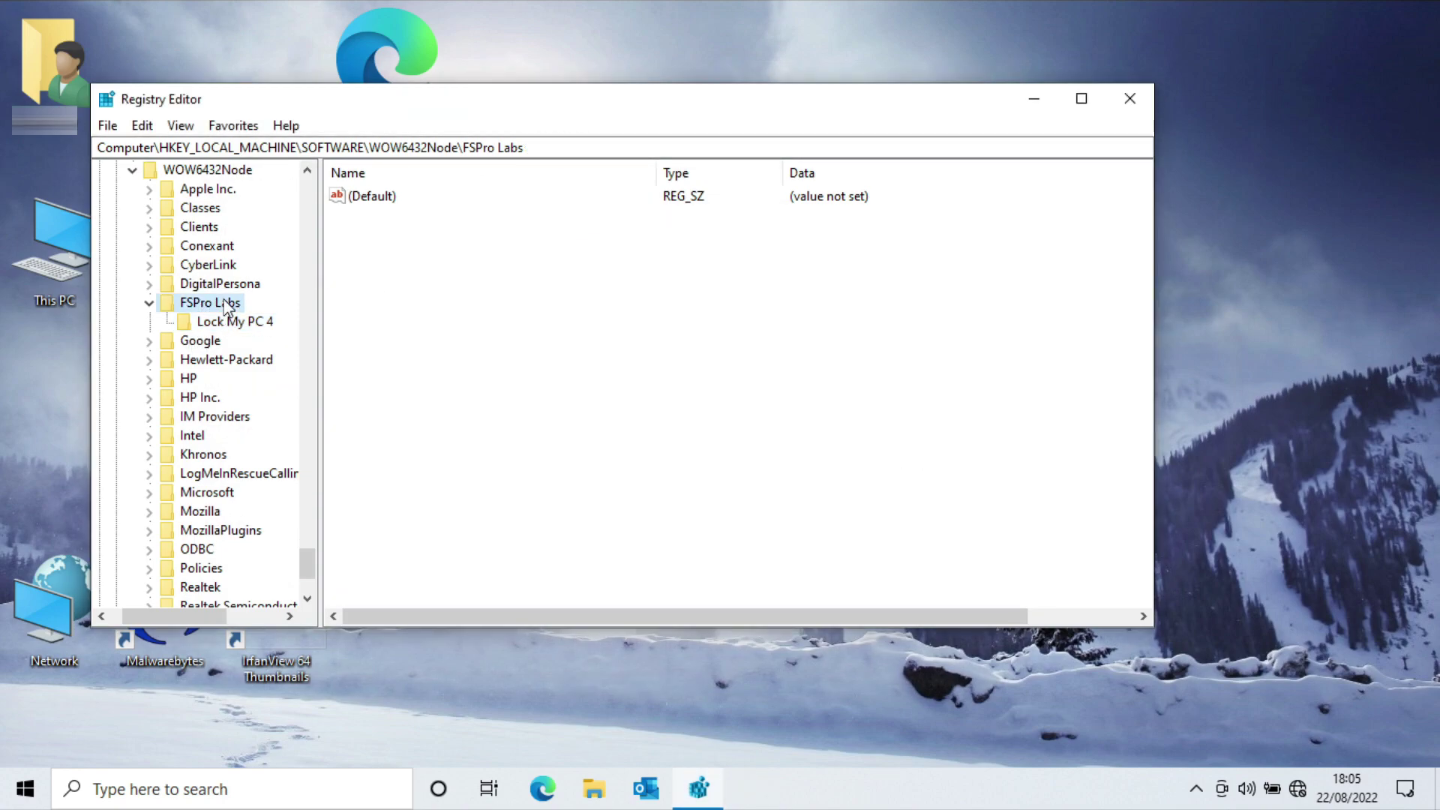
pyautogui.press('Delete')
pyautogui.press('Return')
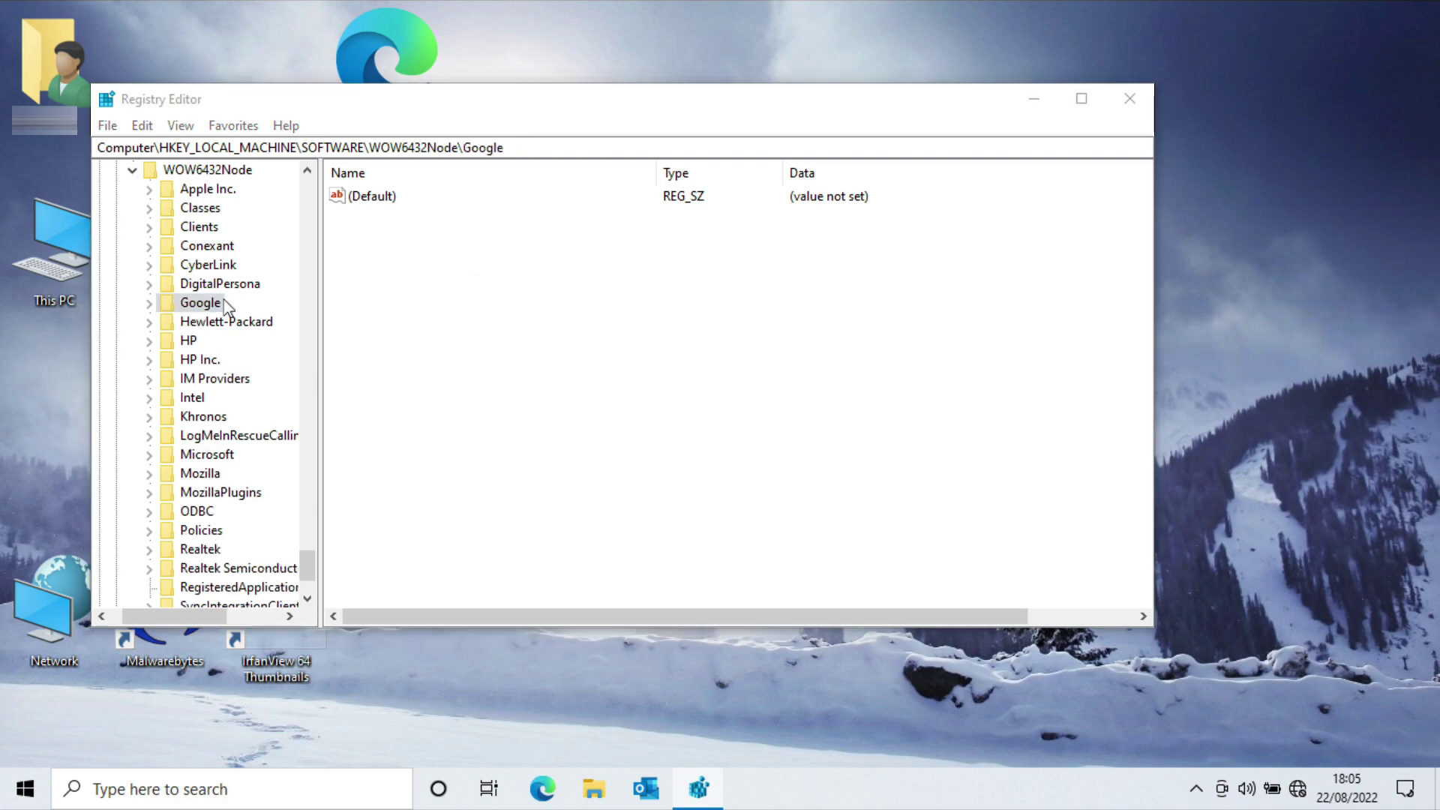
pyautogui.press('F3')
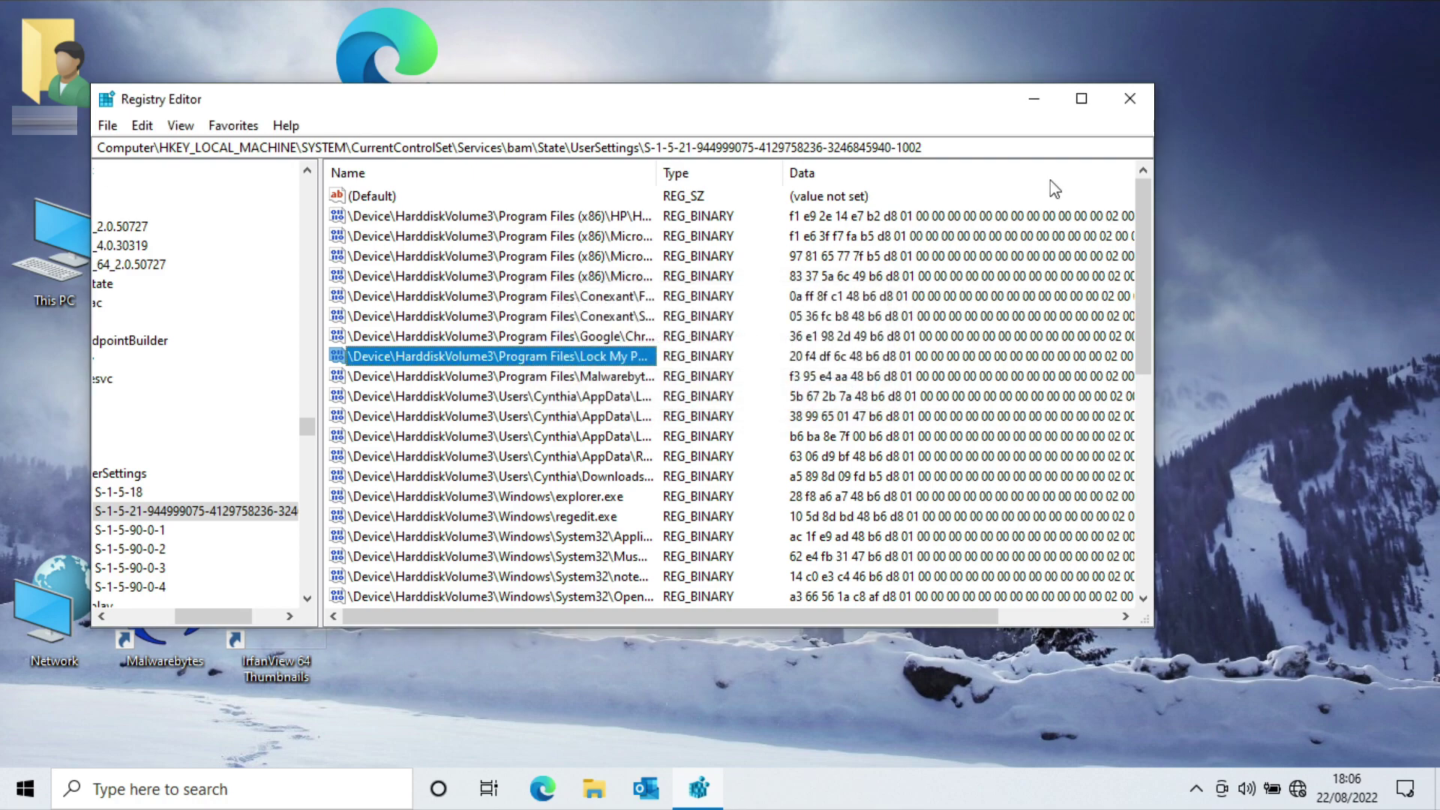
# Step: Close Registry Editor and open the Recycle Bin to review its three items
pyautogui.click(1137, 106)
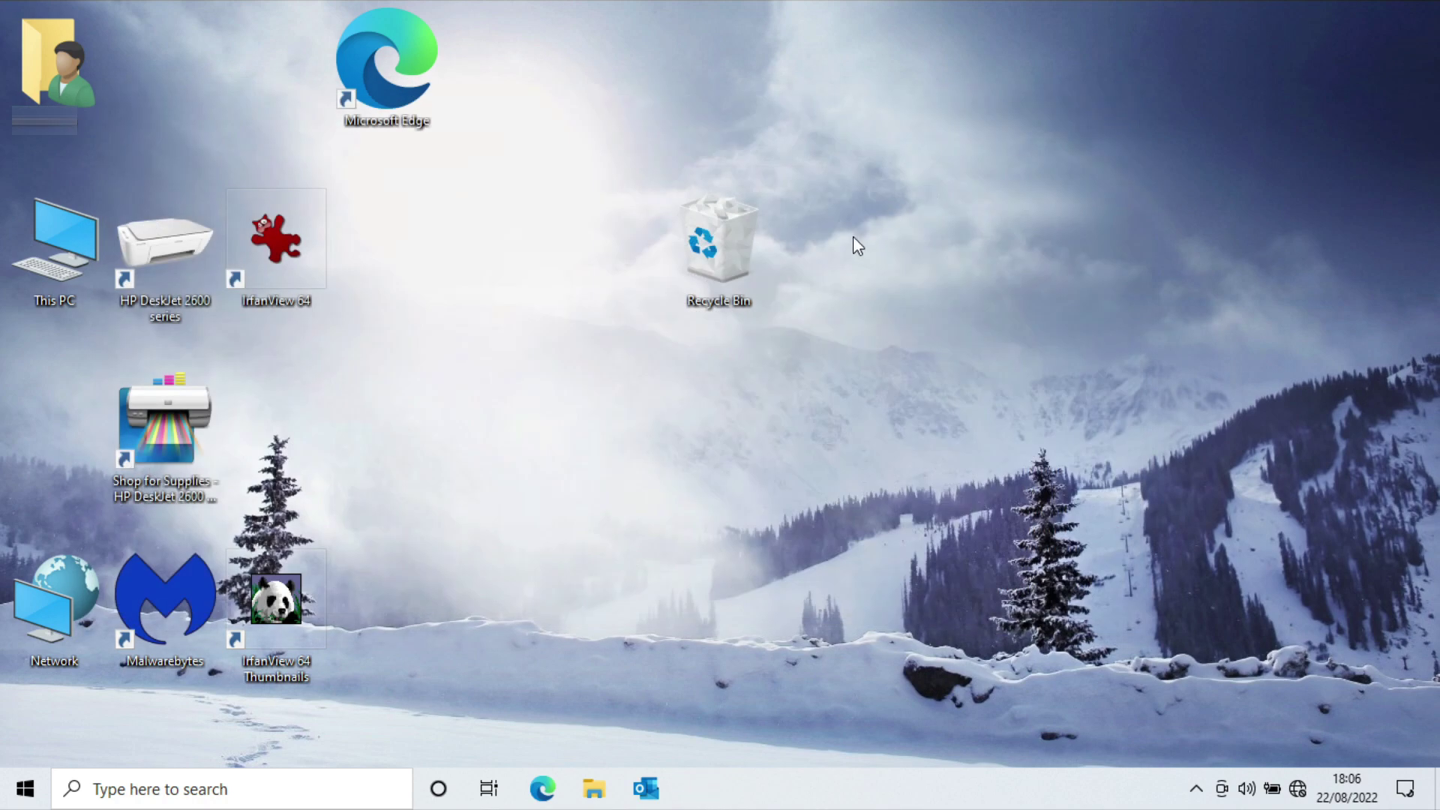
pyautogui.rightClick(711, 249)
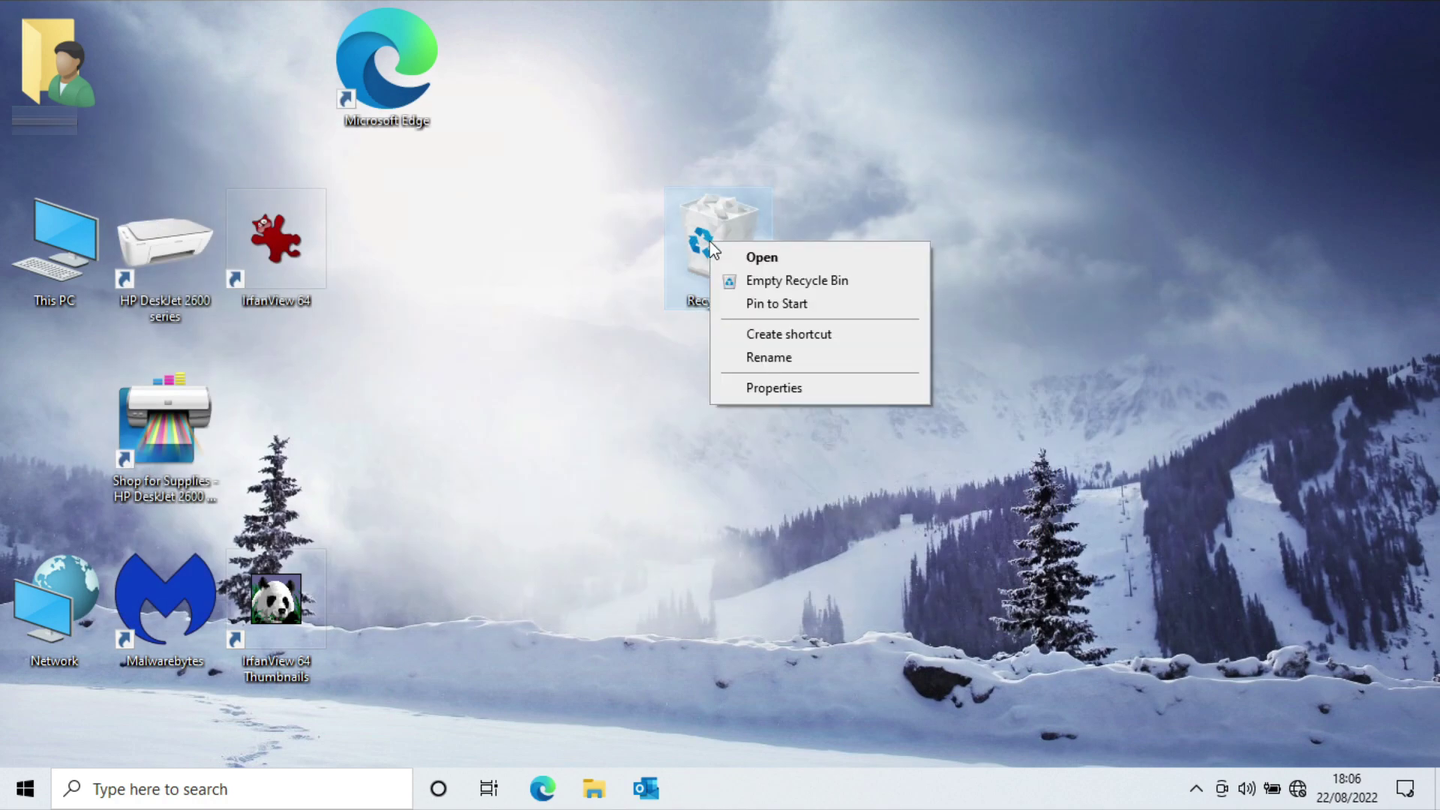
pyautogui.click(756, 258)
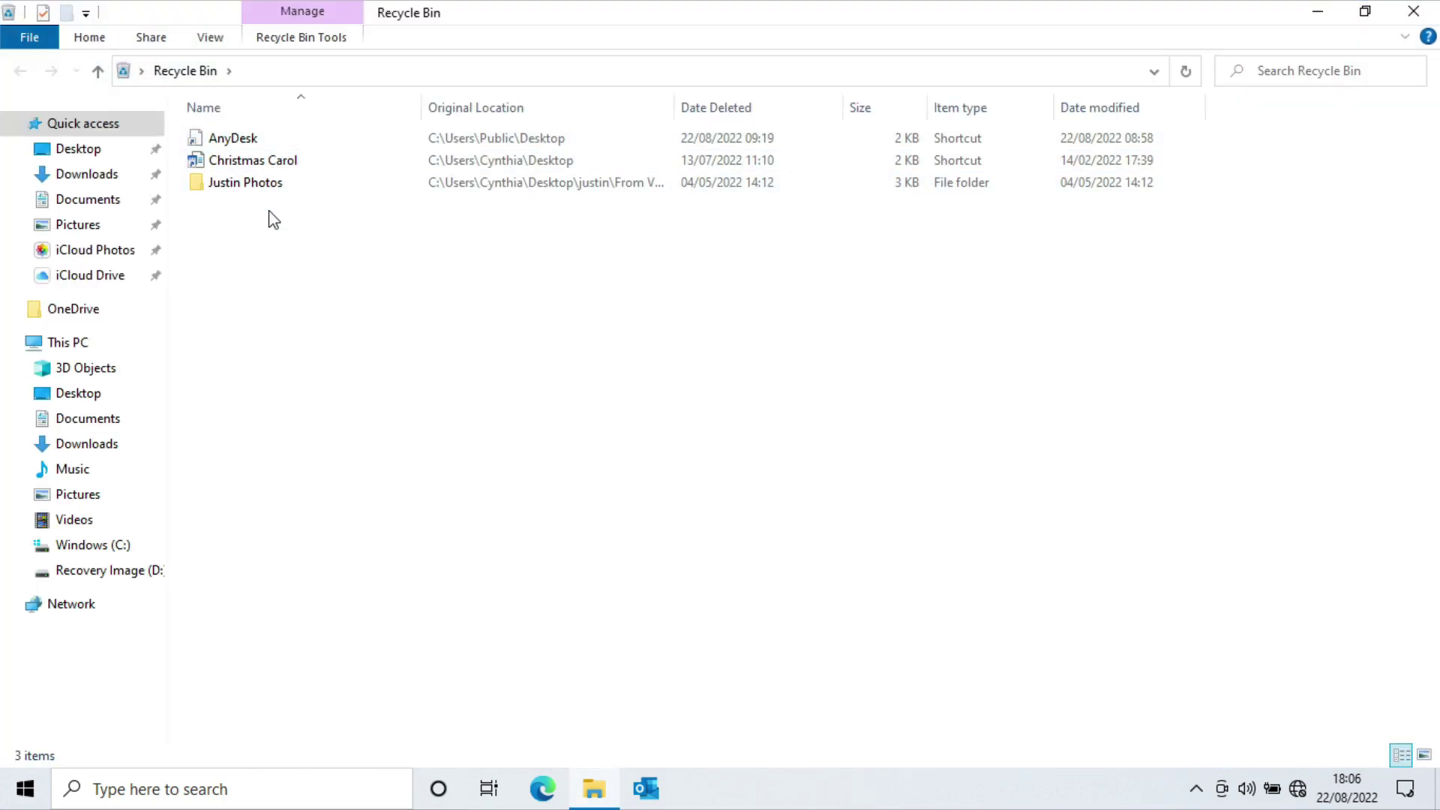
pyautogui.click(1414, 11)
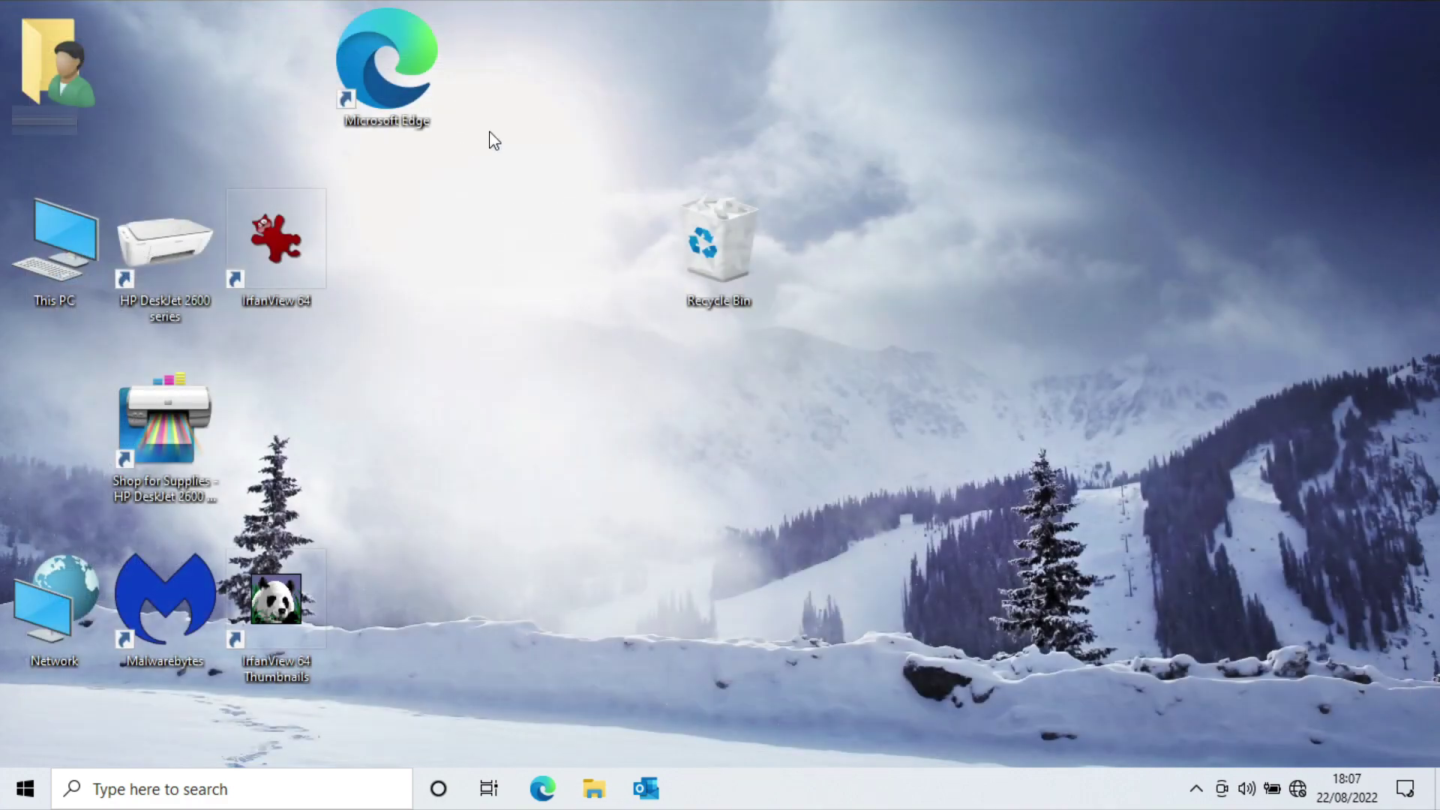
# Step: Empty the Recycle Bin permanently
pyautogui.rightClick(744, 235)
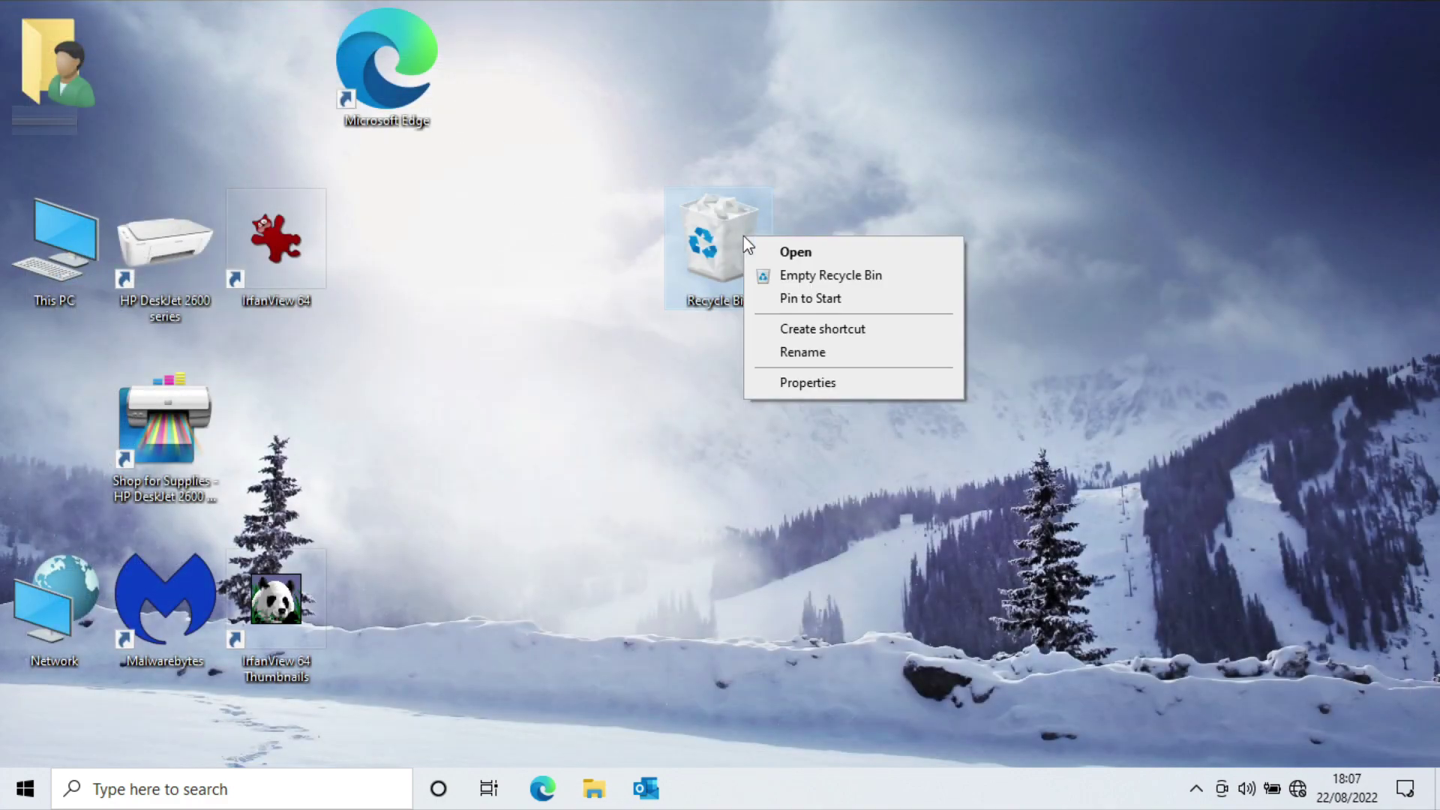
pyautogui.click(798, 271)
pyautogui.click(826, 414)
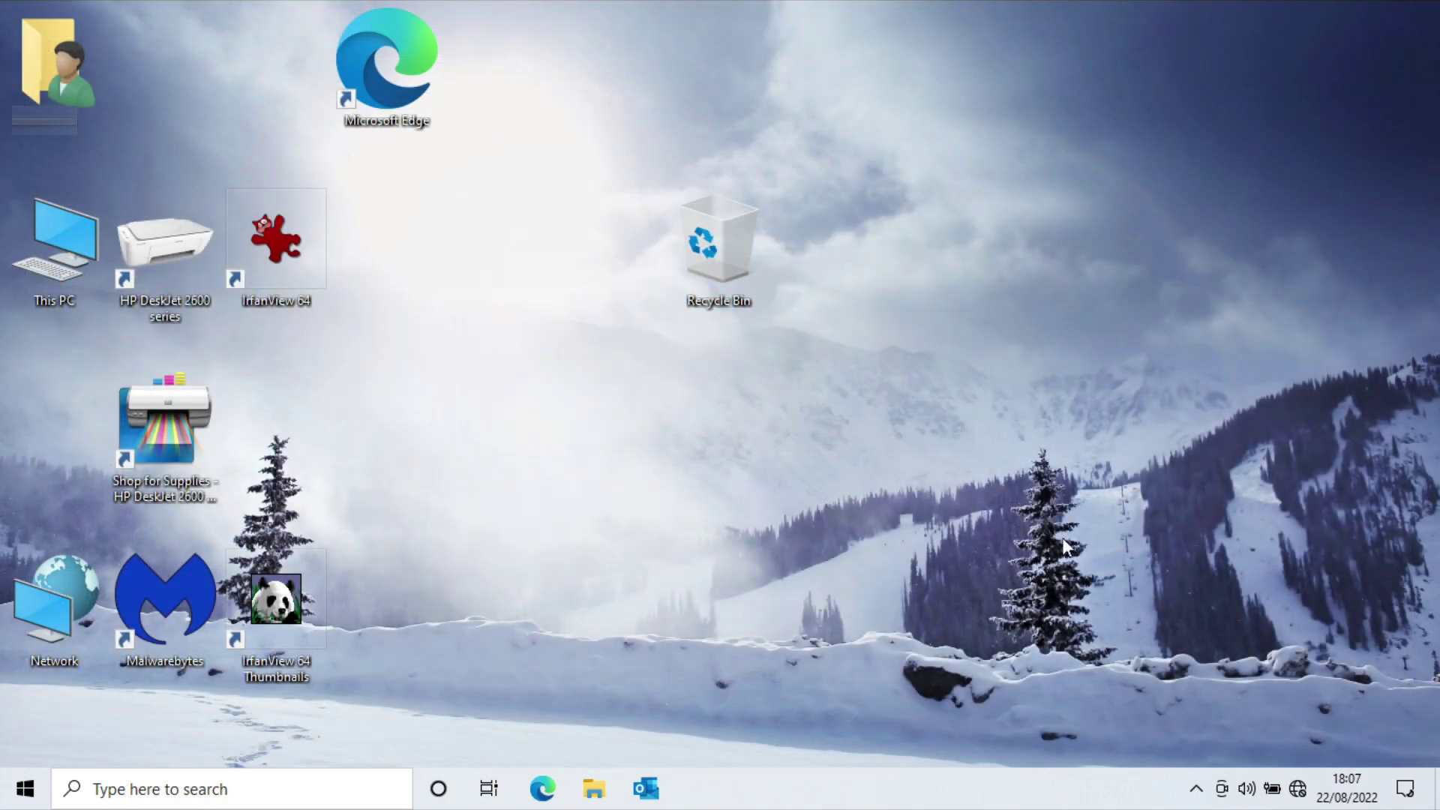
pyautogui.click(1195, 787)
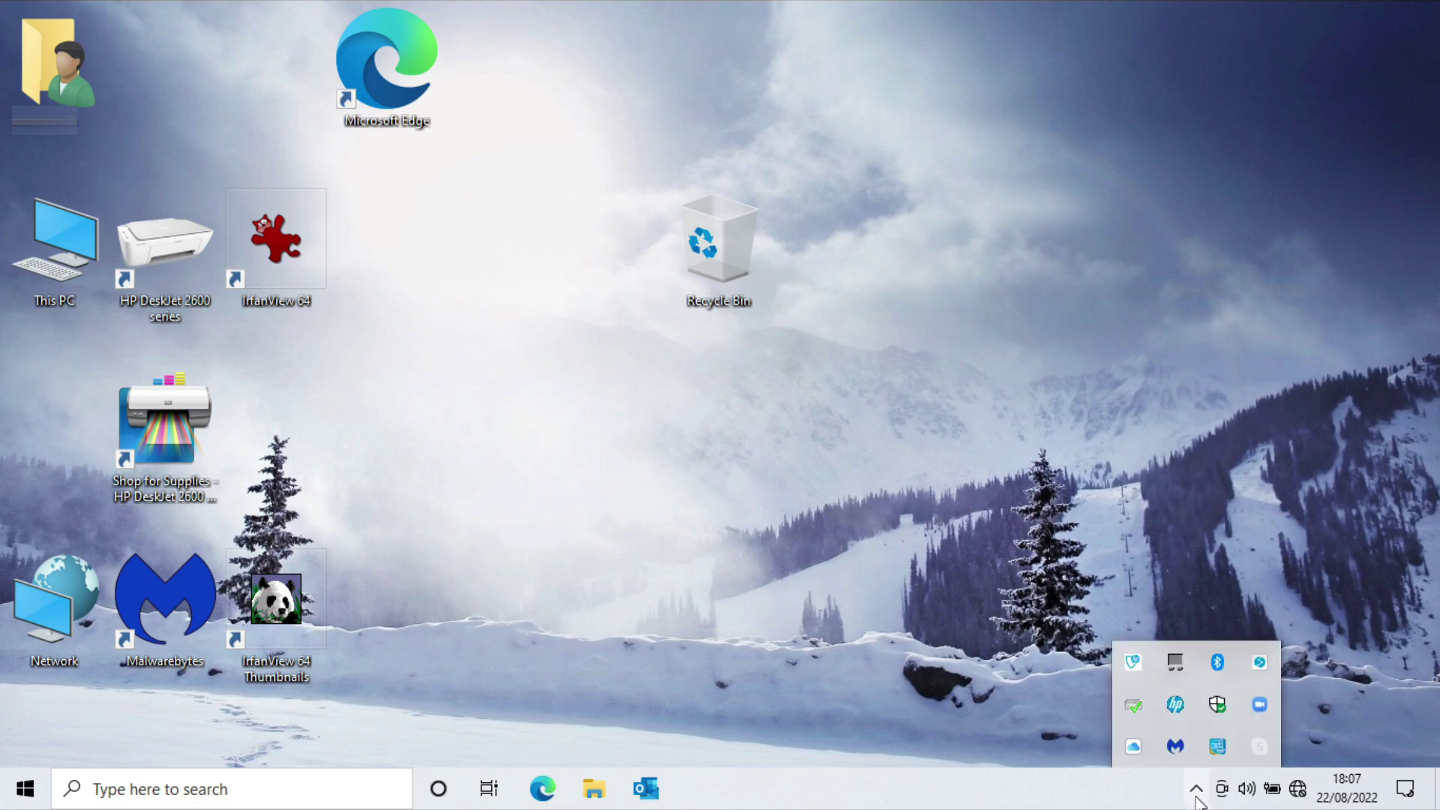
# Step: Launch Malwarebytes, dismiss the summary and network warning, and review the 2 quarantined items
pyautogui.click(1176, 747)
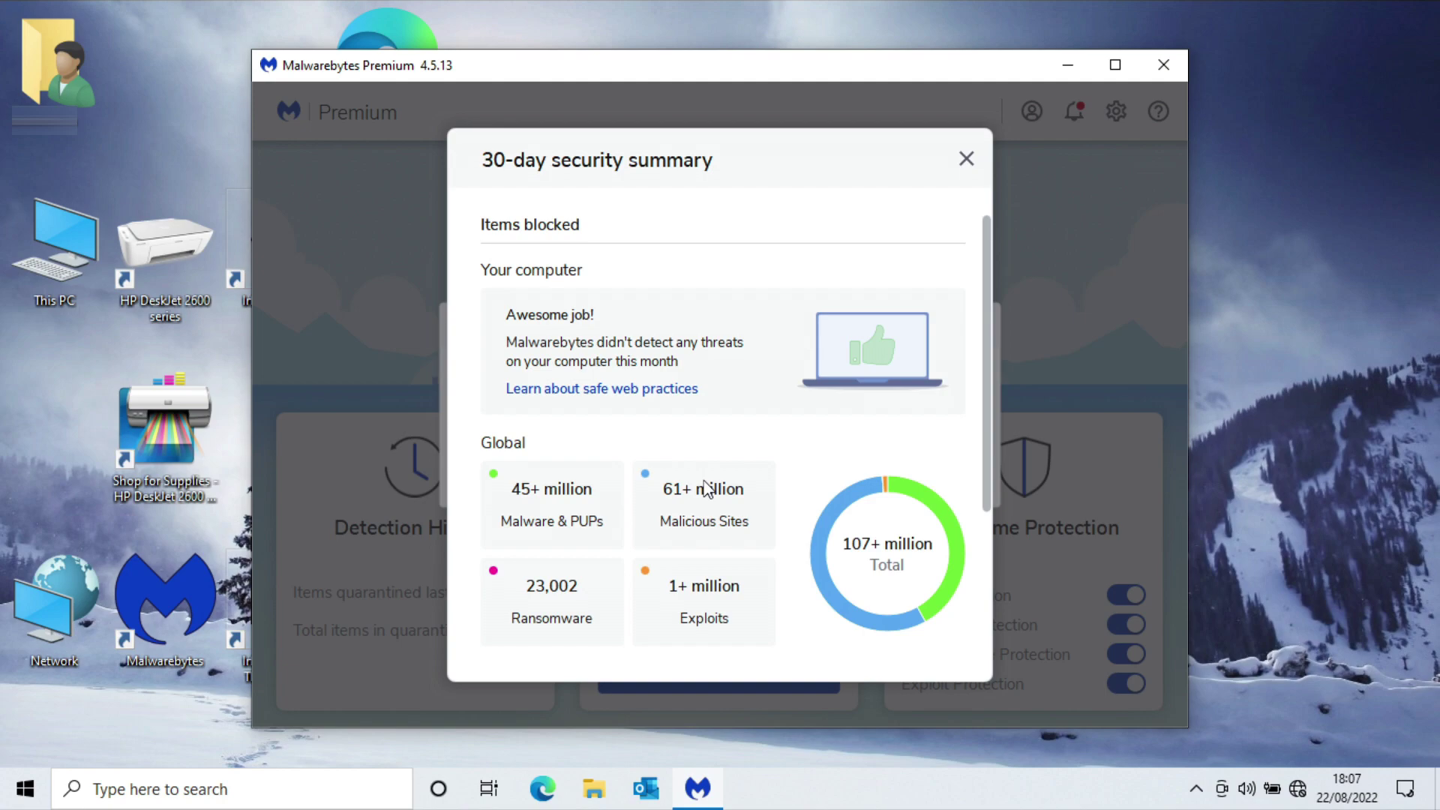
pyautogui.click(967, 159)
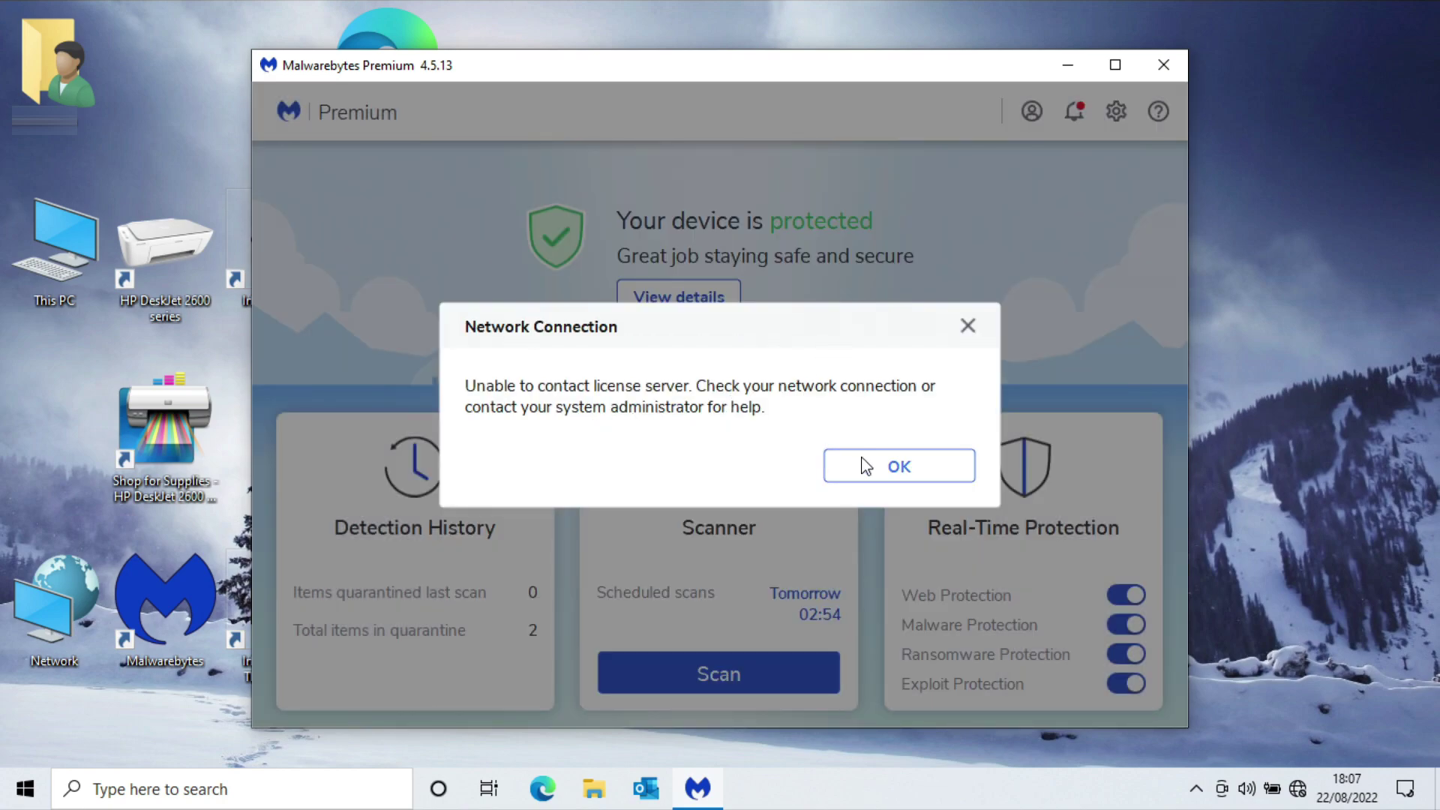
pyautogui.click(903, 467)
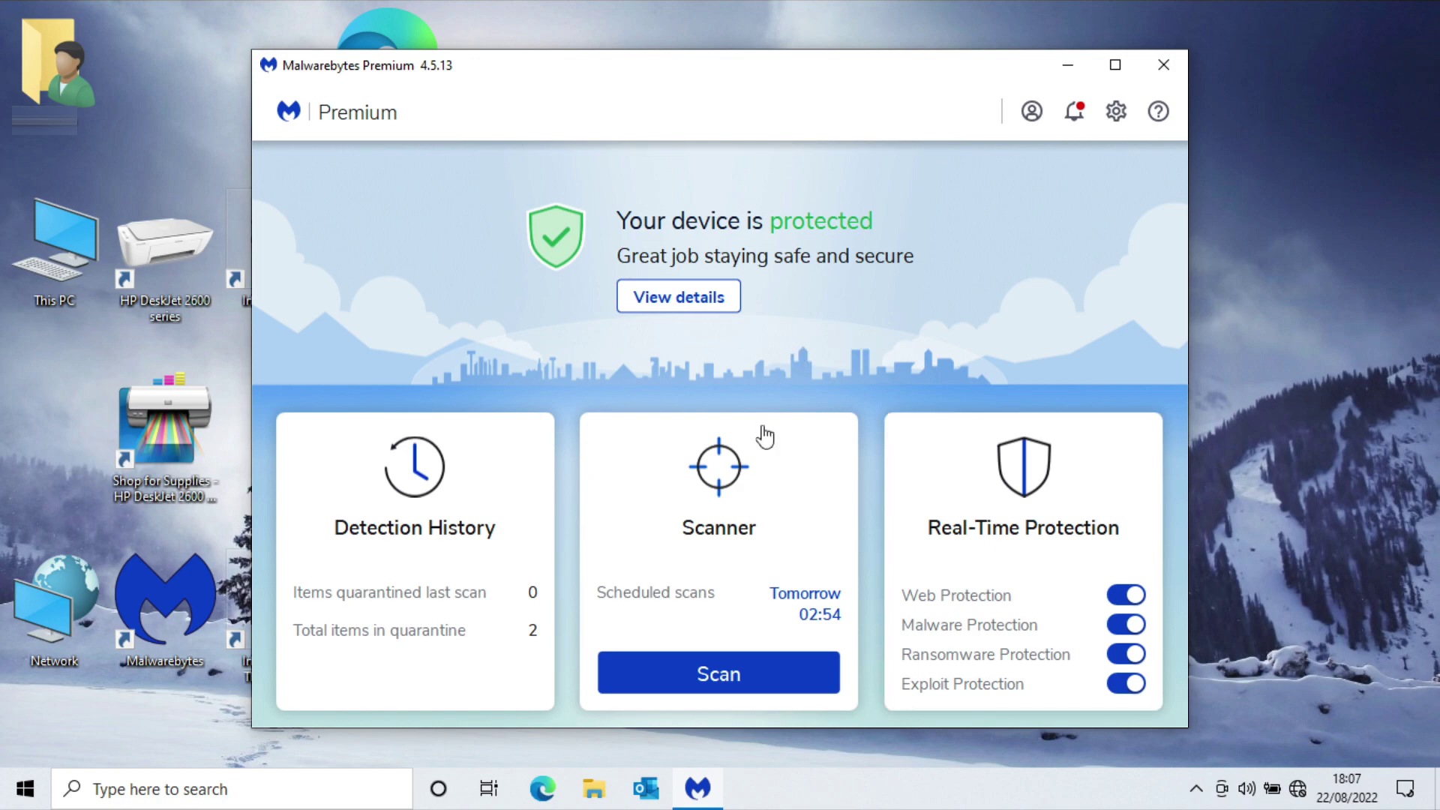
pyautogui.click(463, 634)
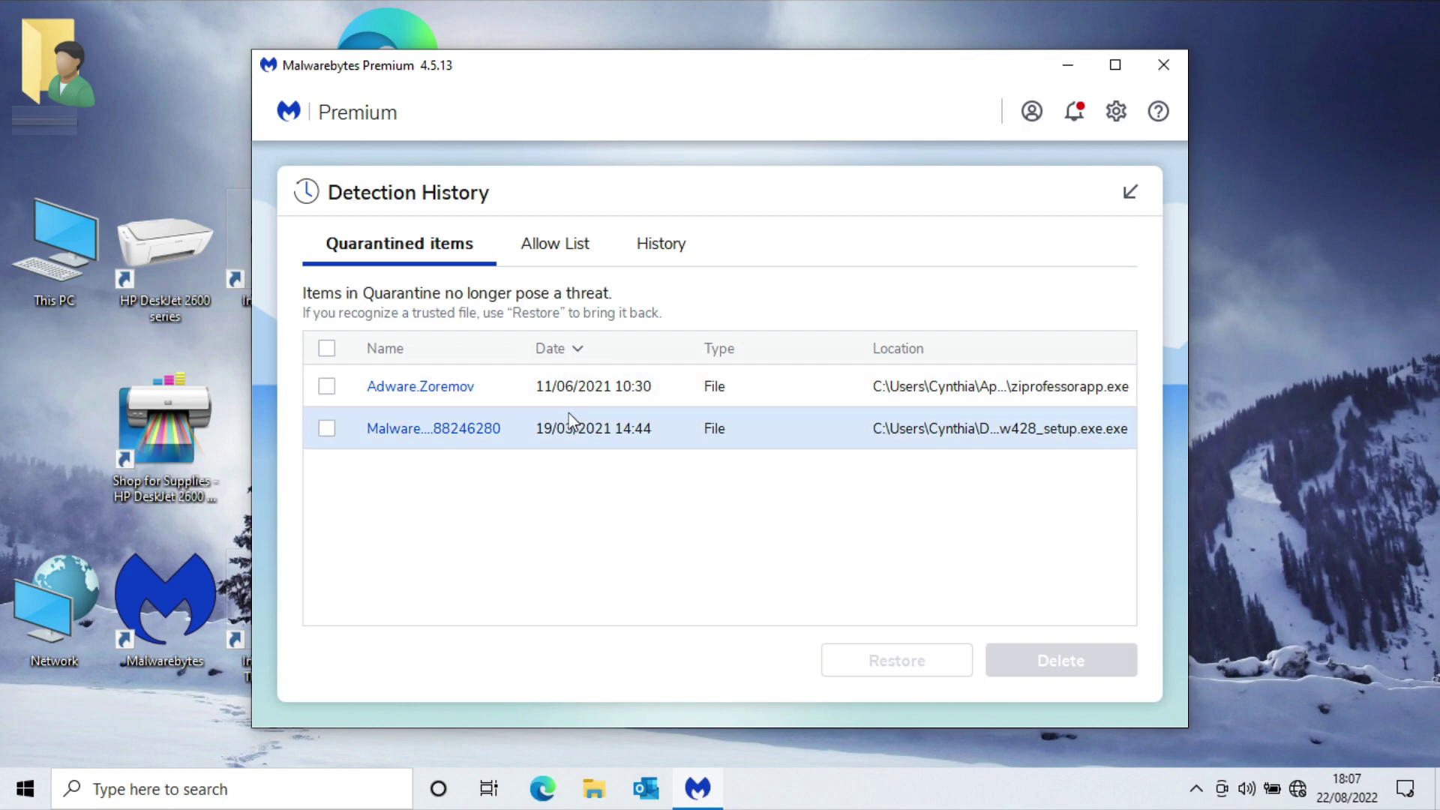
pyautogui.click(327, 348)
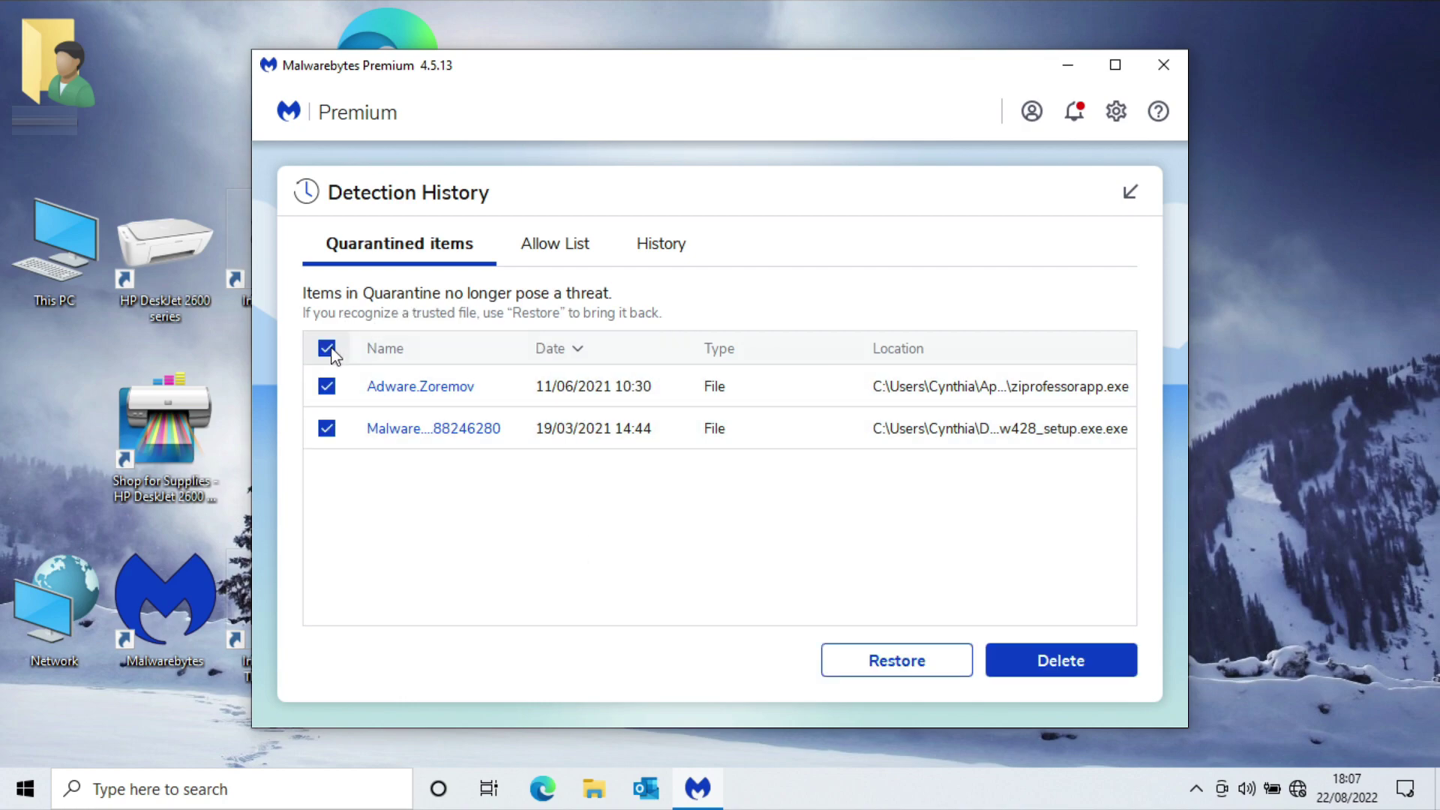
pyautogui.click(1143, 201)
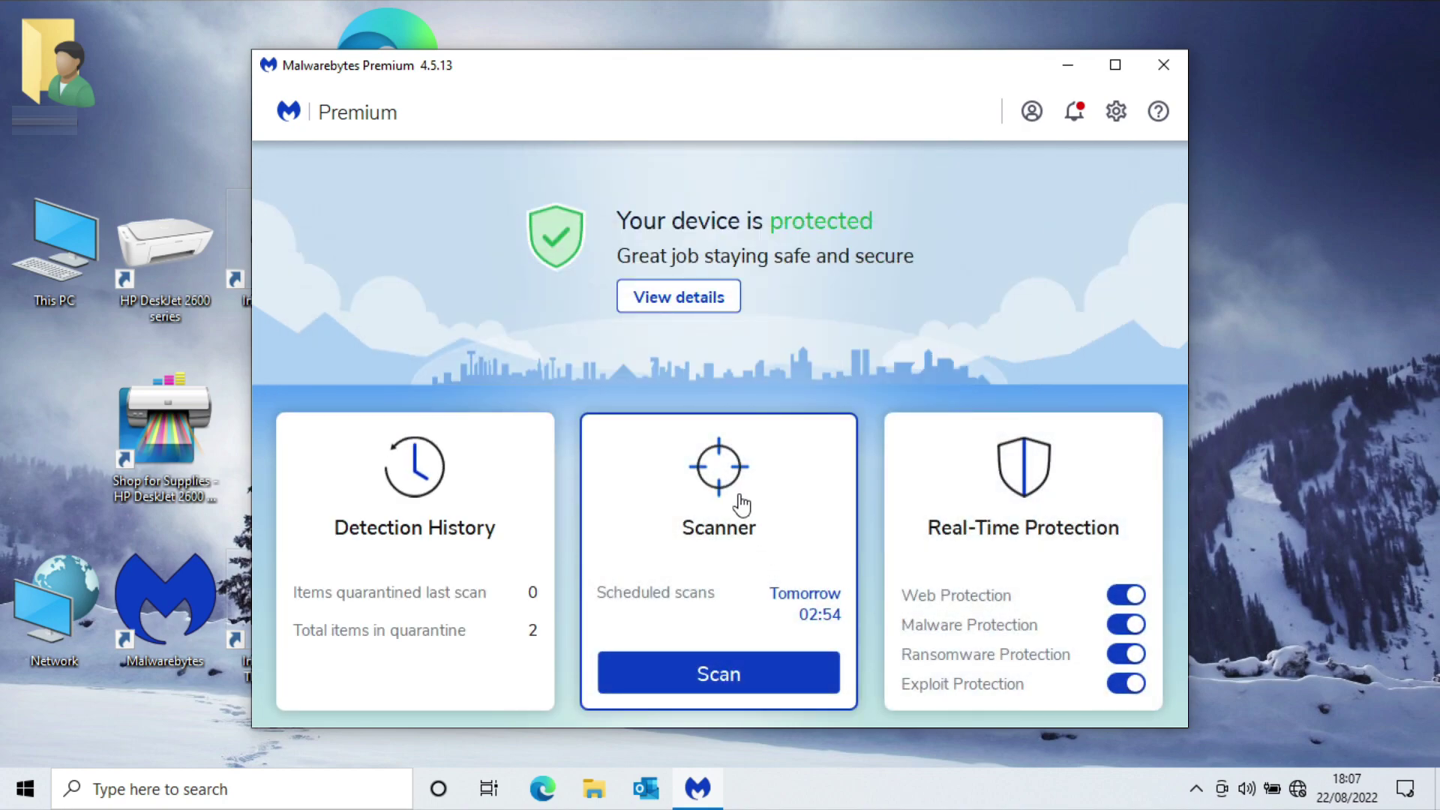
# Step: Start a Custom Scan of drive C: with rootkit scanning enabled, dismissing the failed-update error
pyautogui.click(732, 493)
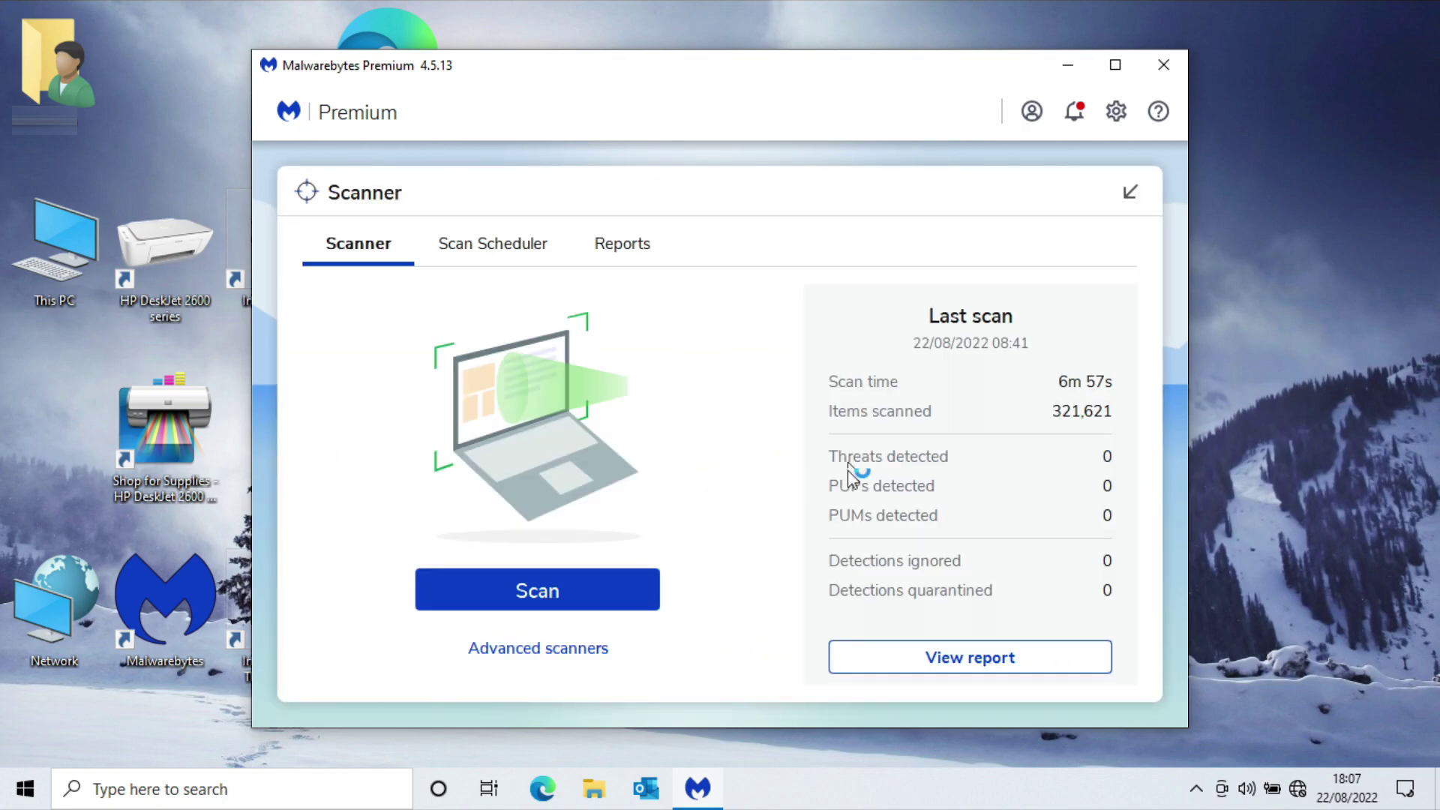
pyautogui.click(530, 651)
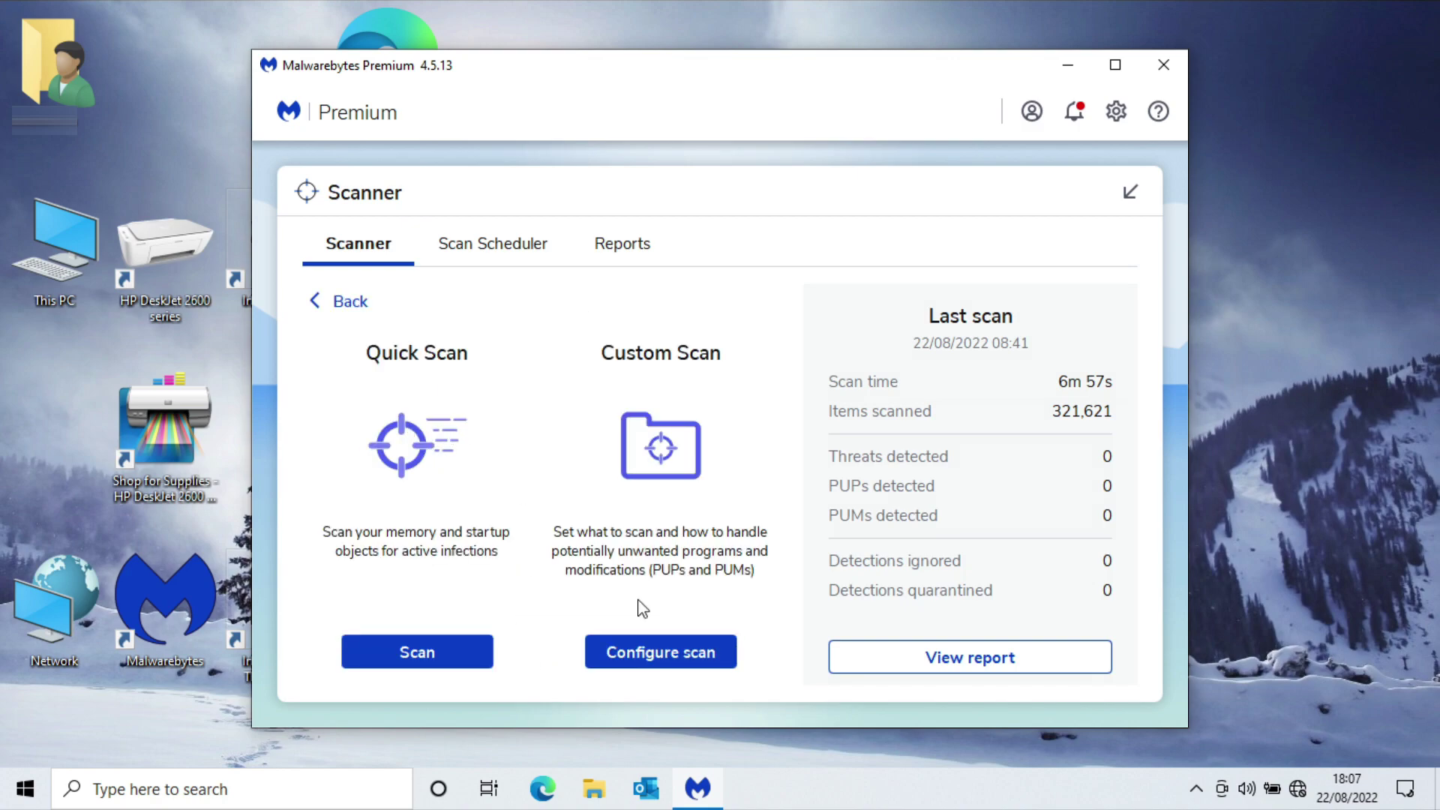
pyautogui.click(655, 653)
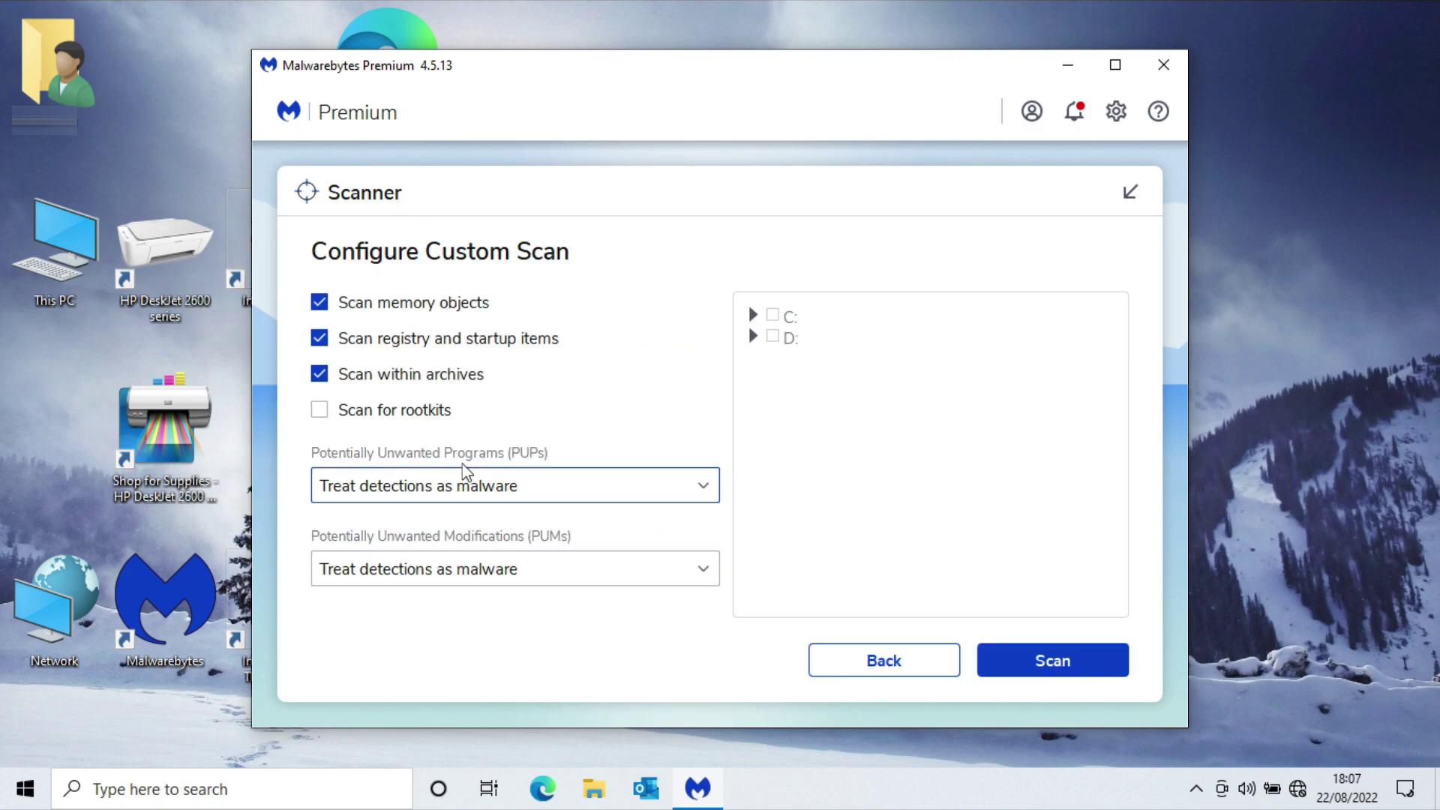
pyautogui.click(319, 410)
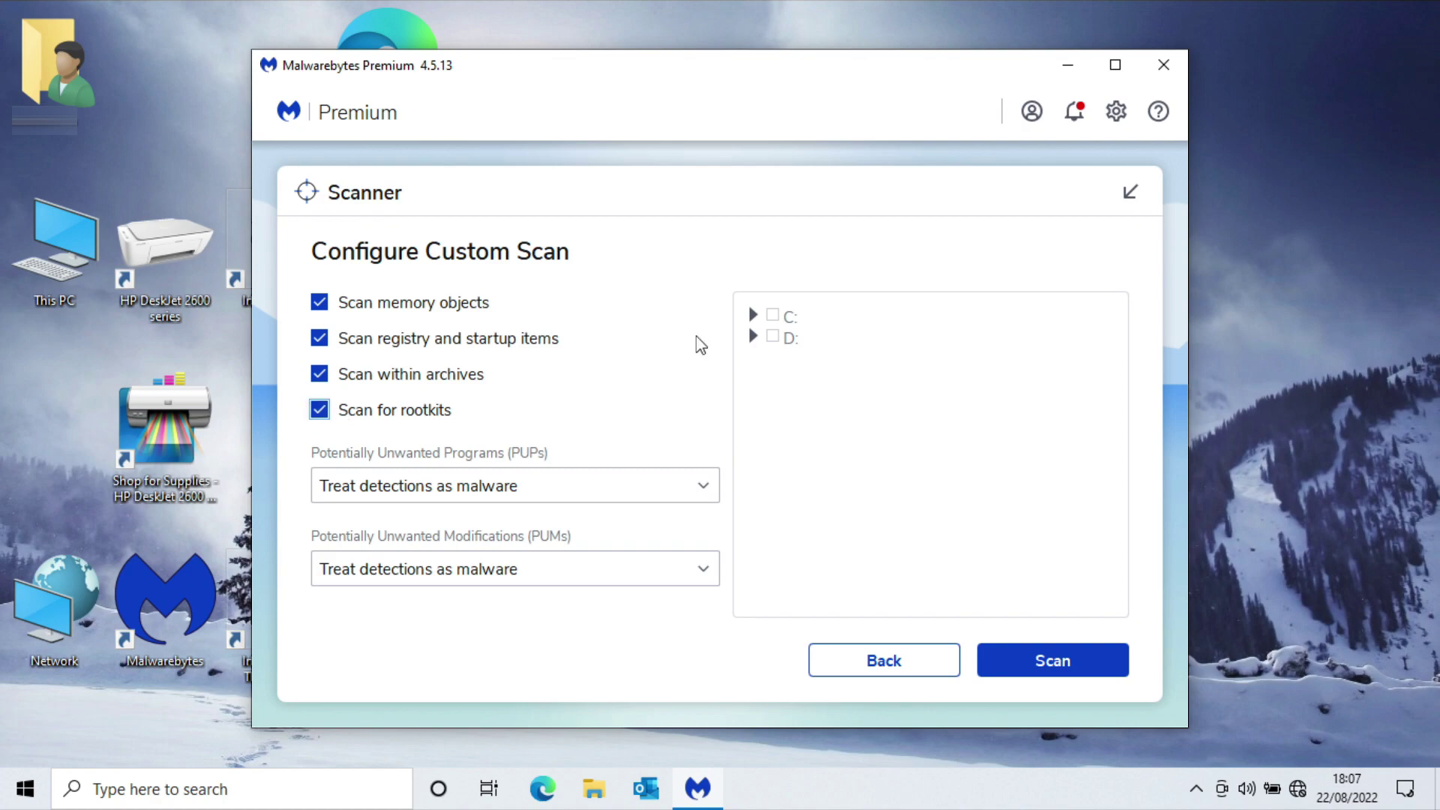
pyautogui.click(772, 315)
pyautogui.click(1056, 661)
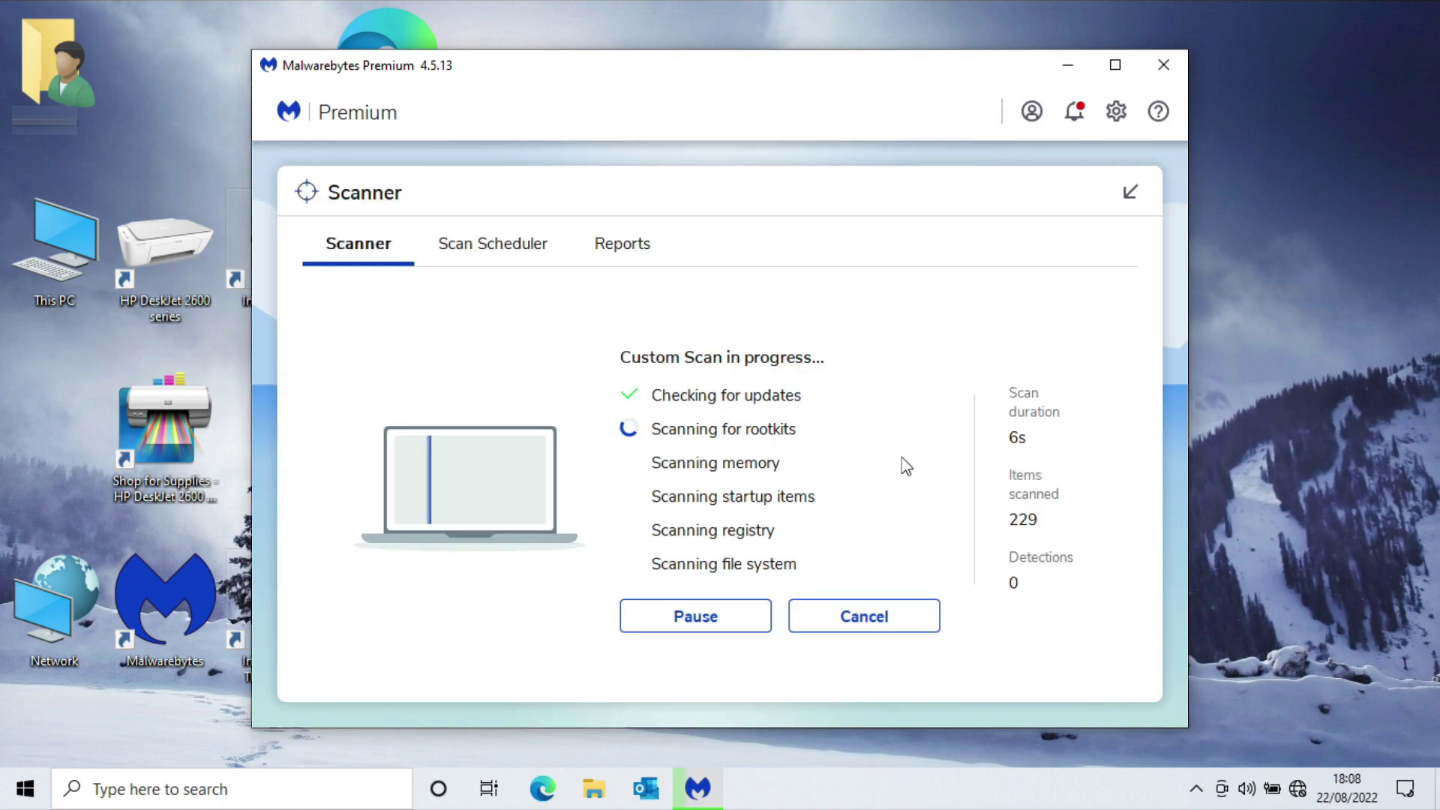
pyautogui.click(902, 467)
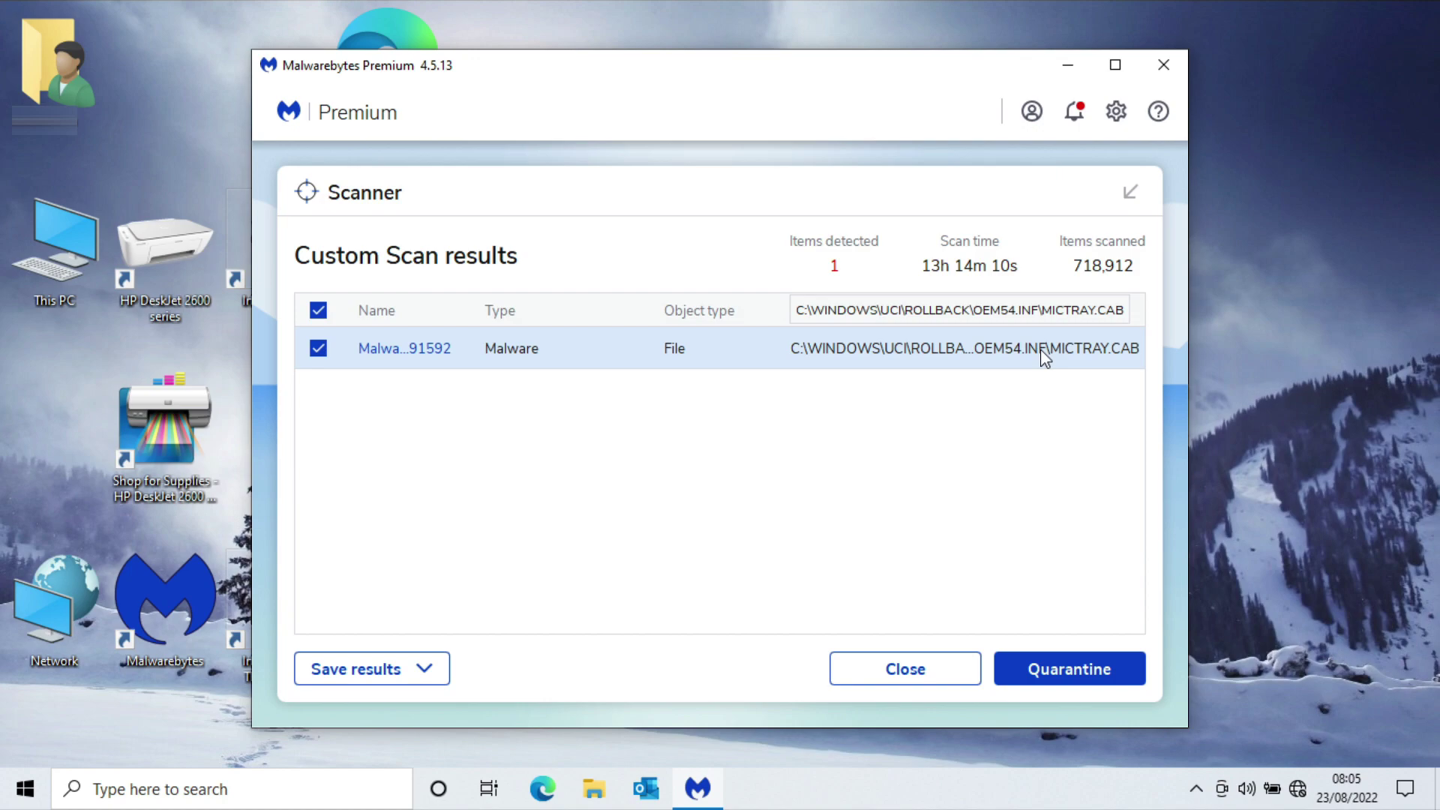
# Step: Quarantine the MICTRAY.CAB detection and accept the restart to complete its removal
pyautogui.click(1091, 679)
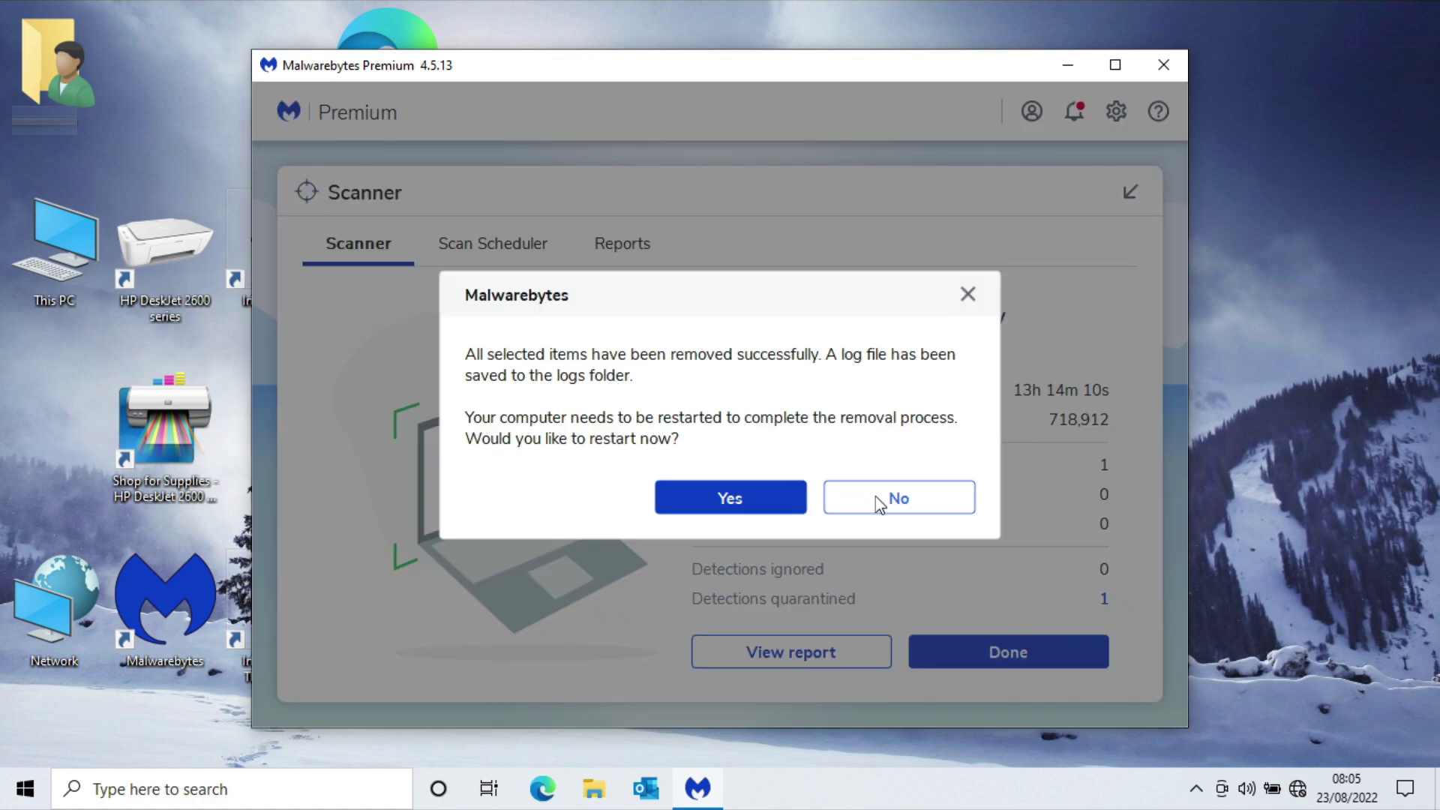
pyautogui.click(751, 498)
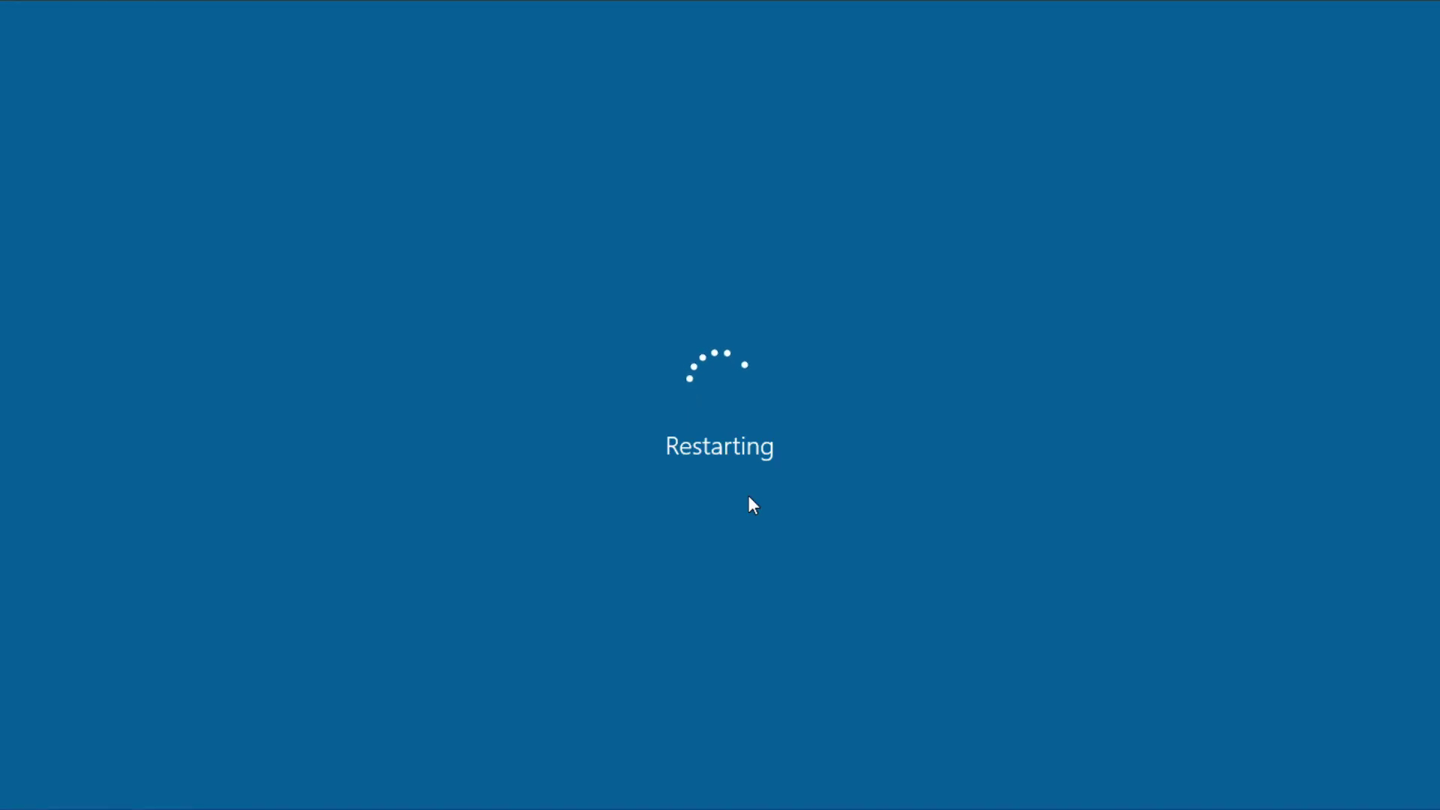